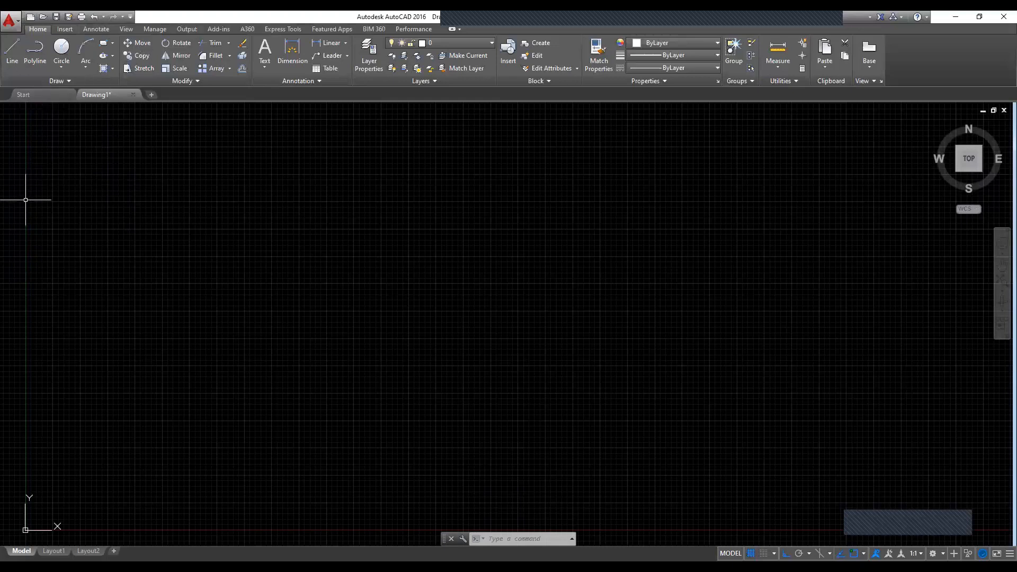
Step: With the Line command and ortho off, draw two connected slanted segments starting near (6.8, 26.2), one rising and one falling
text(L)
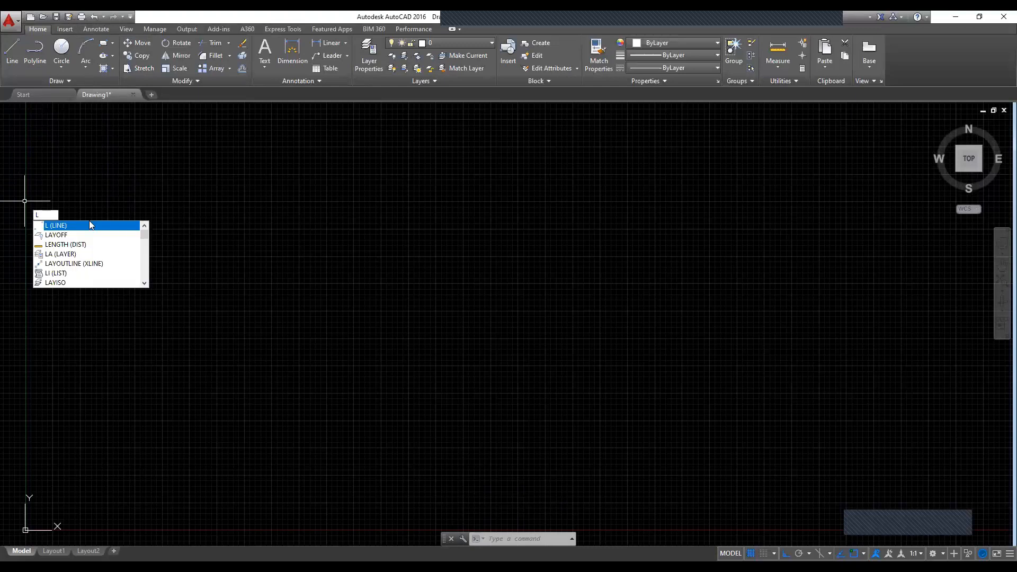
click(89, 225)
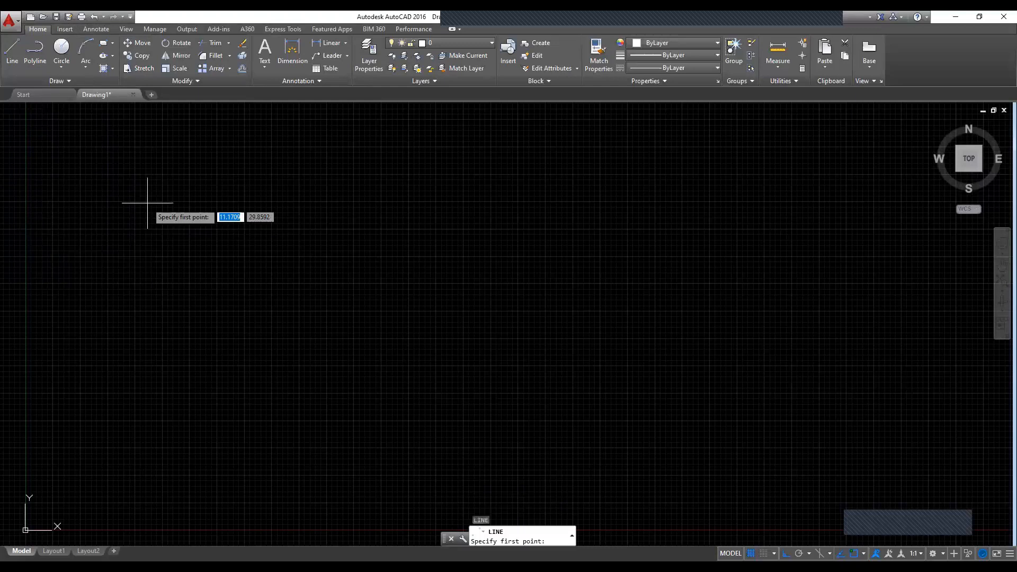
click(99, 243)
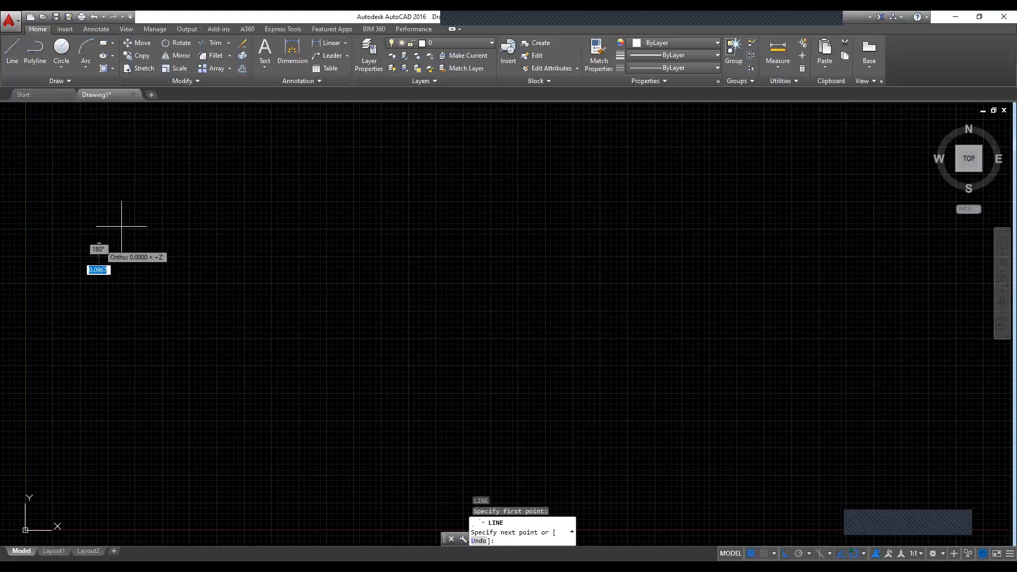
key(F8)
click(168, 180)
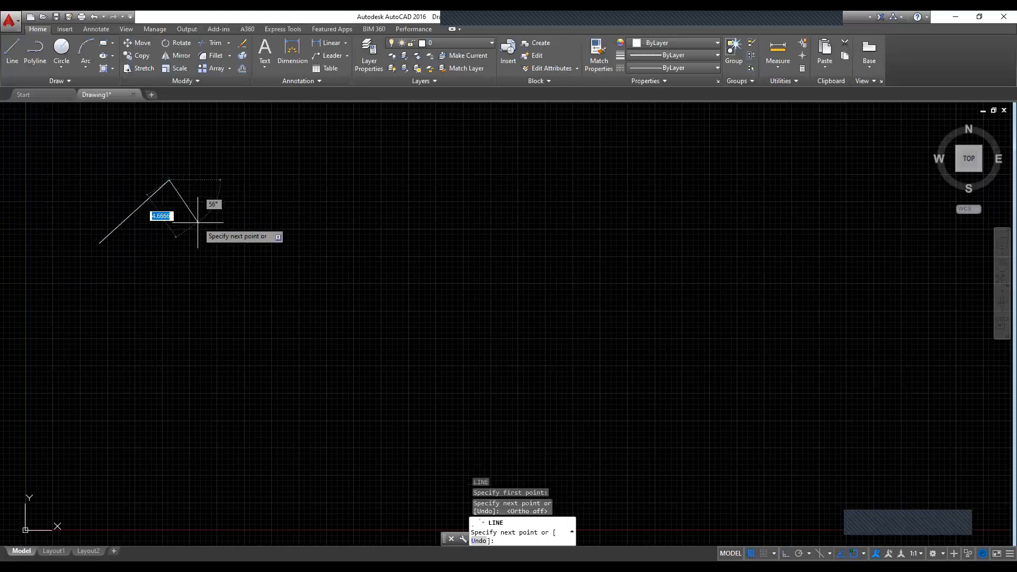
click(233, 219)
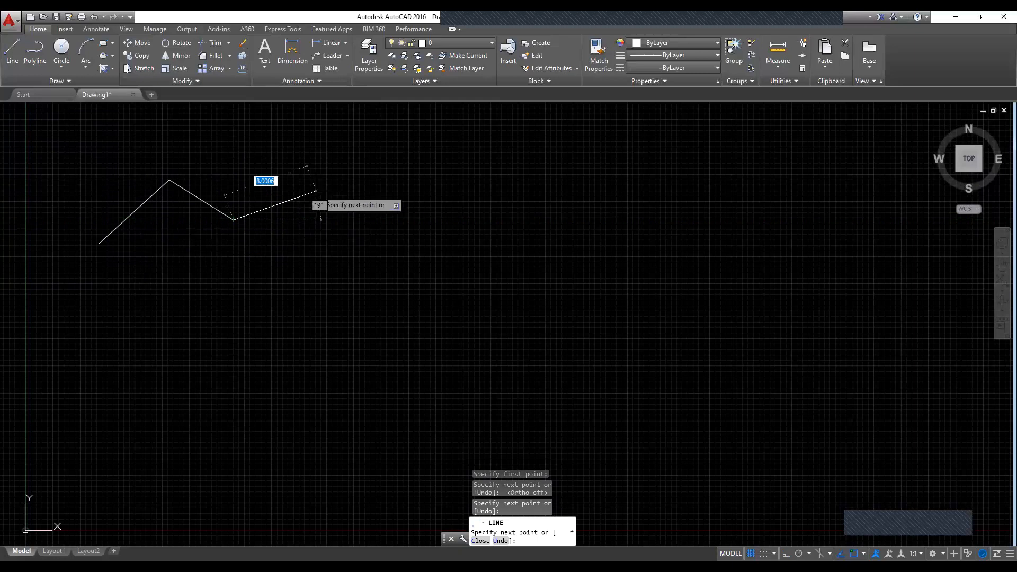
Step: Turn ortho on, extend the line chain about 6.4 units horizontally and about 7 units straight down, and end the command
key(F8)
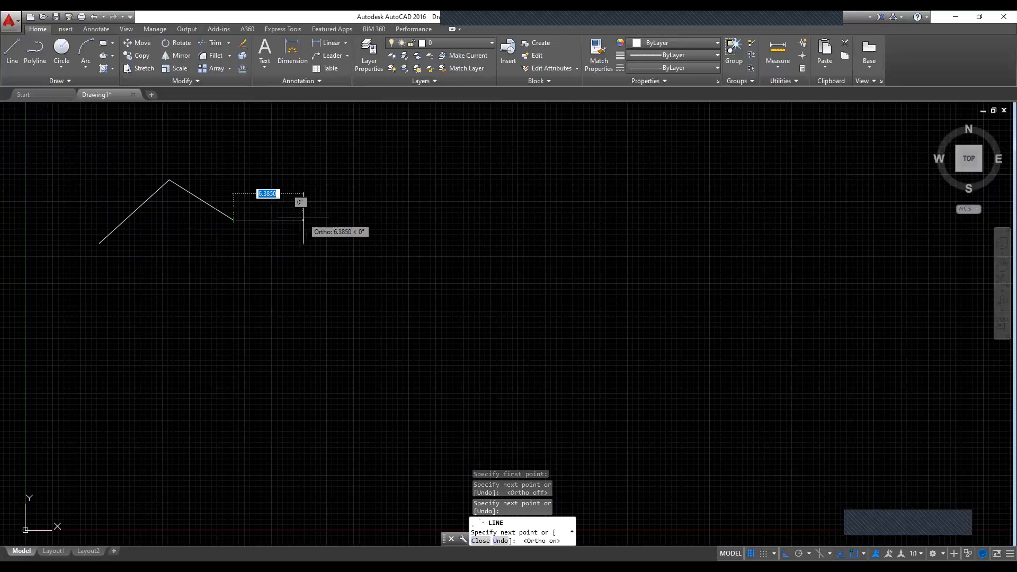
click(303, 218)
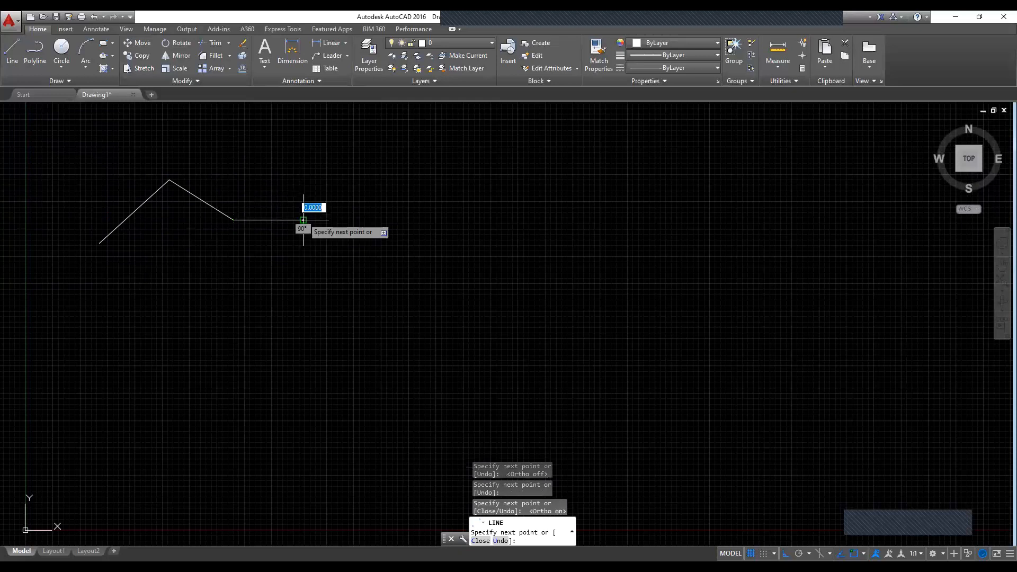
click(303, 296)
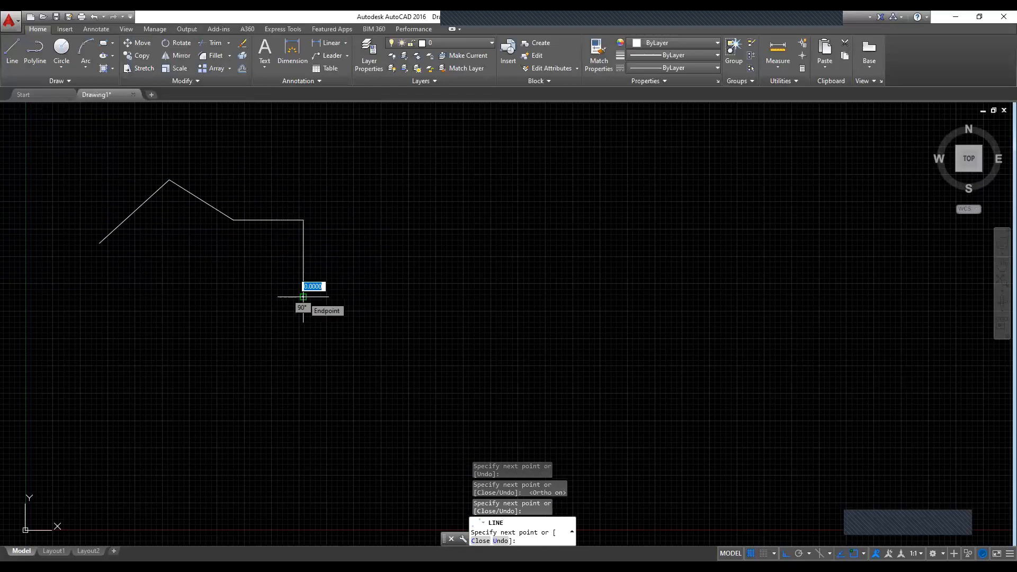
key(Escape)
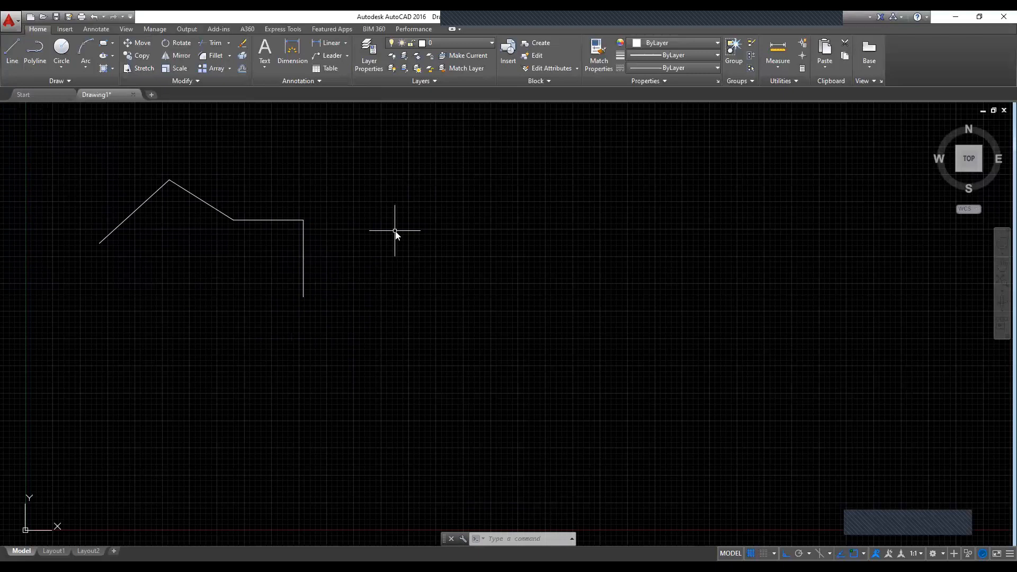
Step: Start a polyline near (37.2, 26.0) with ortho off, drawing one segment up at 45° and an 8-unit segment down at 315°
text(PL)
key(Return)
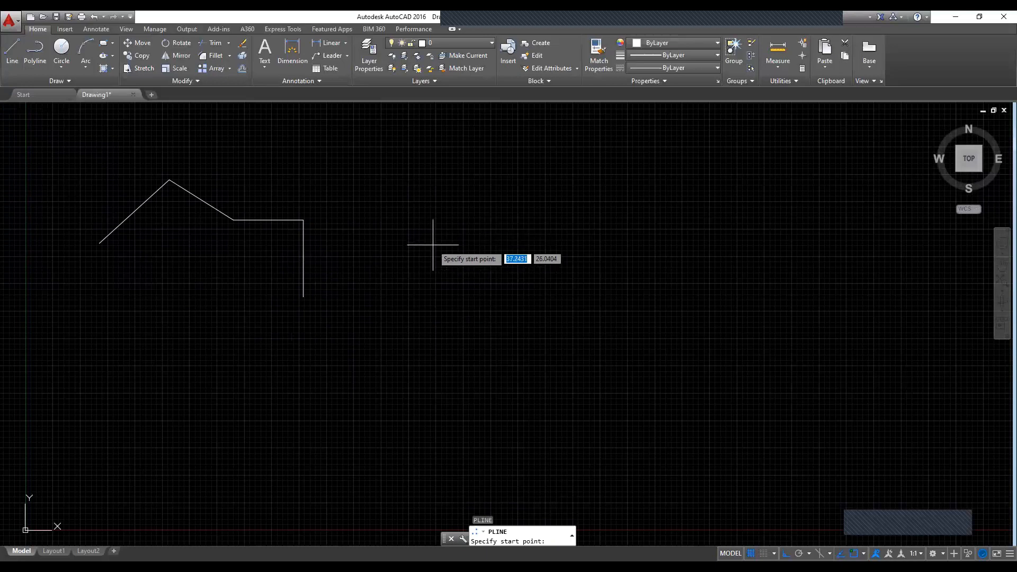
key(F8)
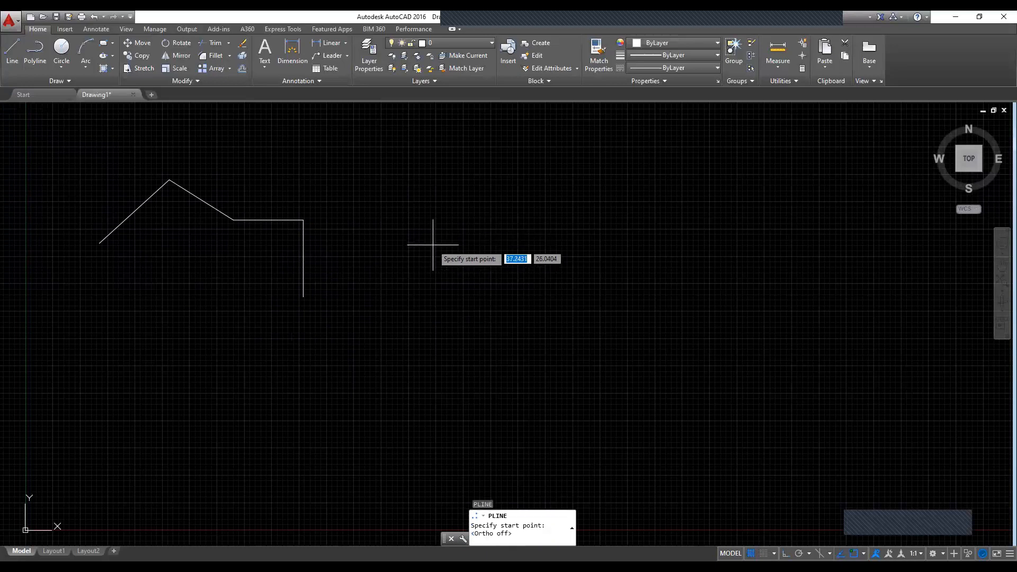
click(432, 244)
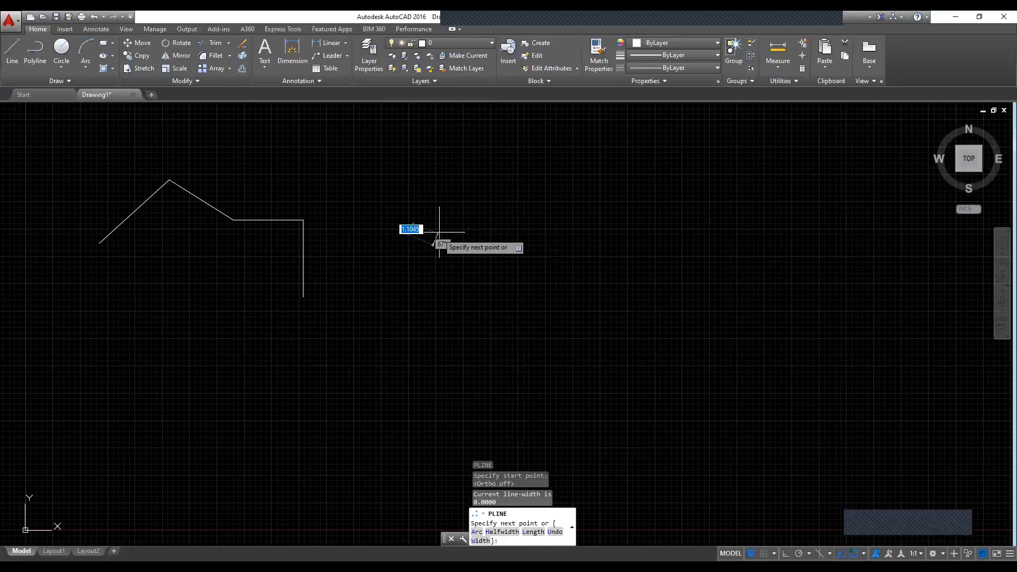
click(497, 181)
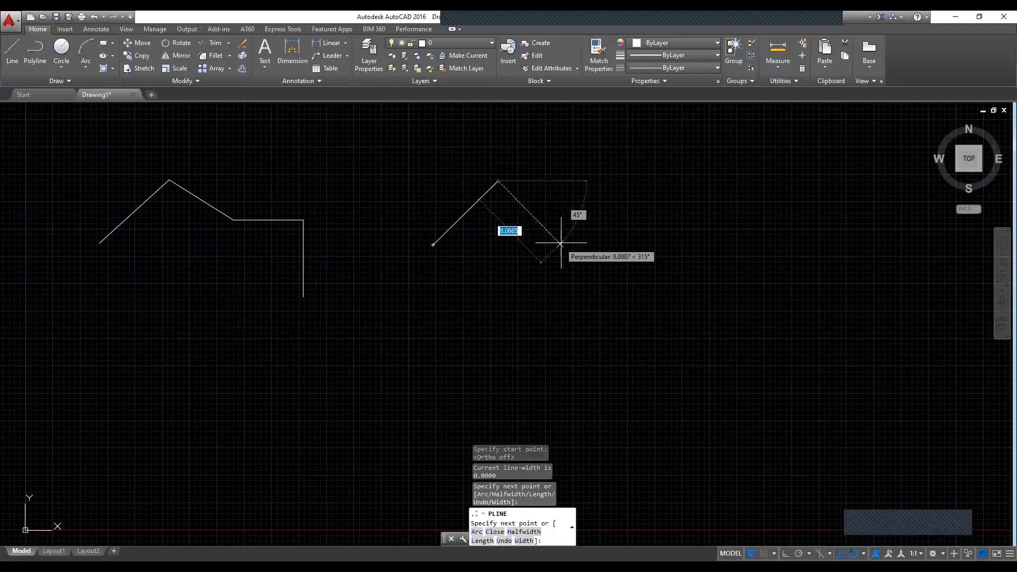
click(560, 244)
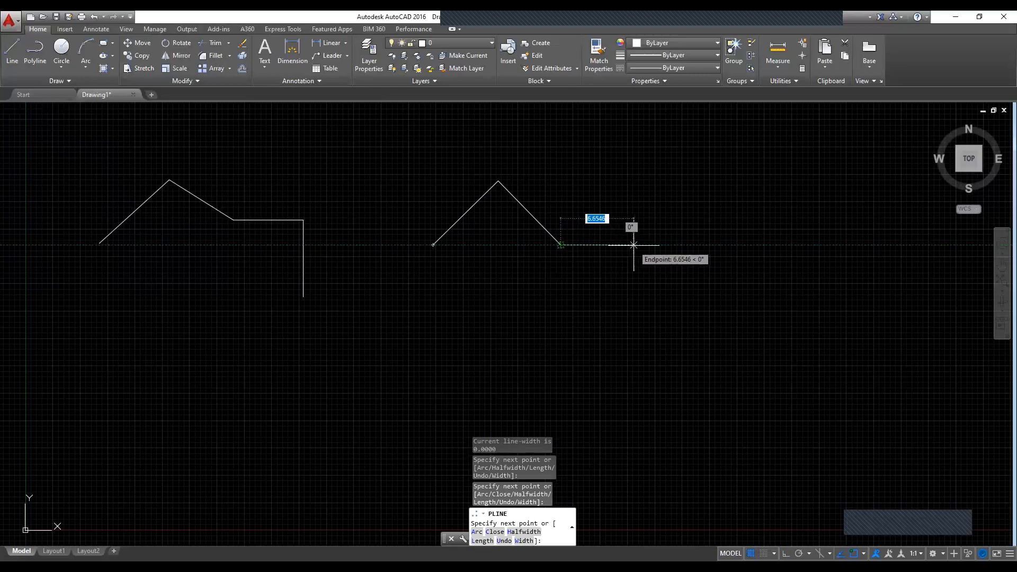
Step: Continue the polyline with ortho on about 7.5 units horizontally and a vertical leg down, then finish it with a slanted ortho-off segment
key(F8)
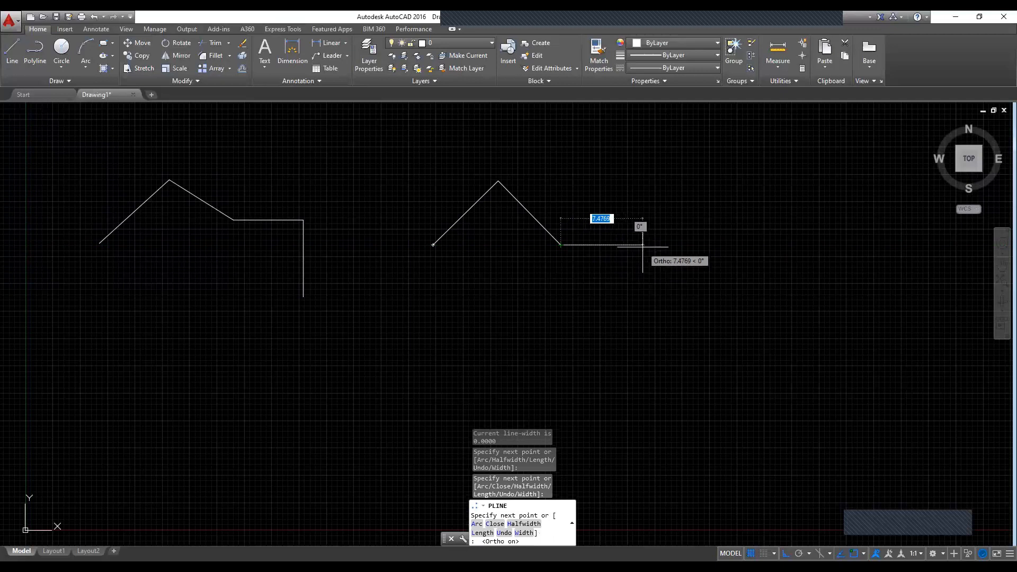
click(642, 245)
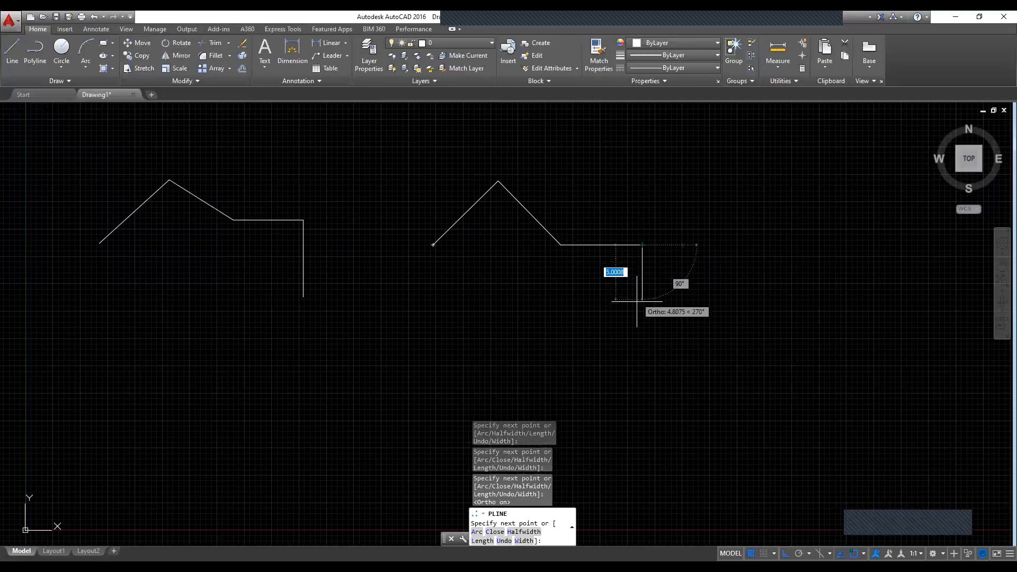
click(642, 311)
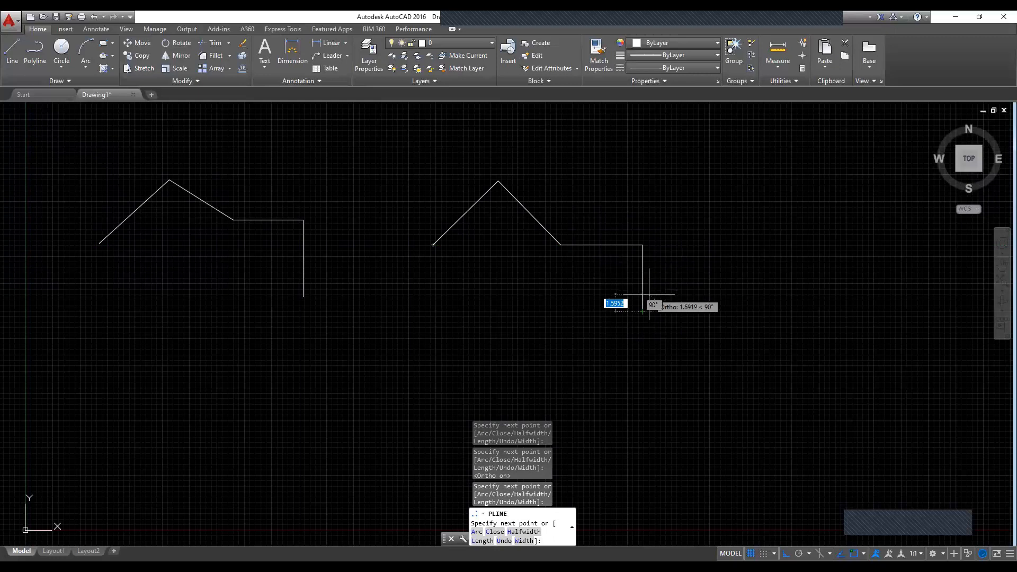
key(F8)
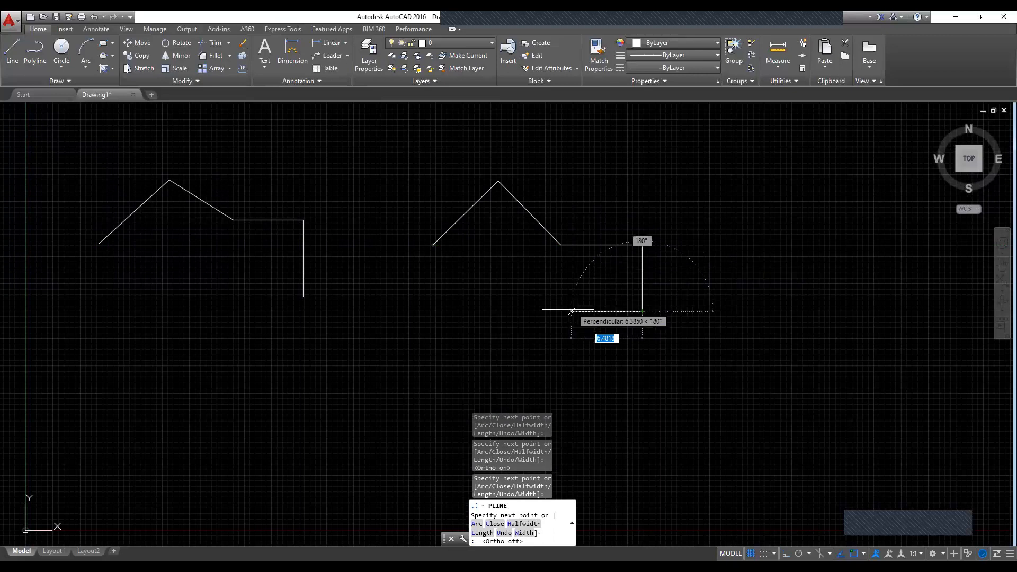
click(583, 340)
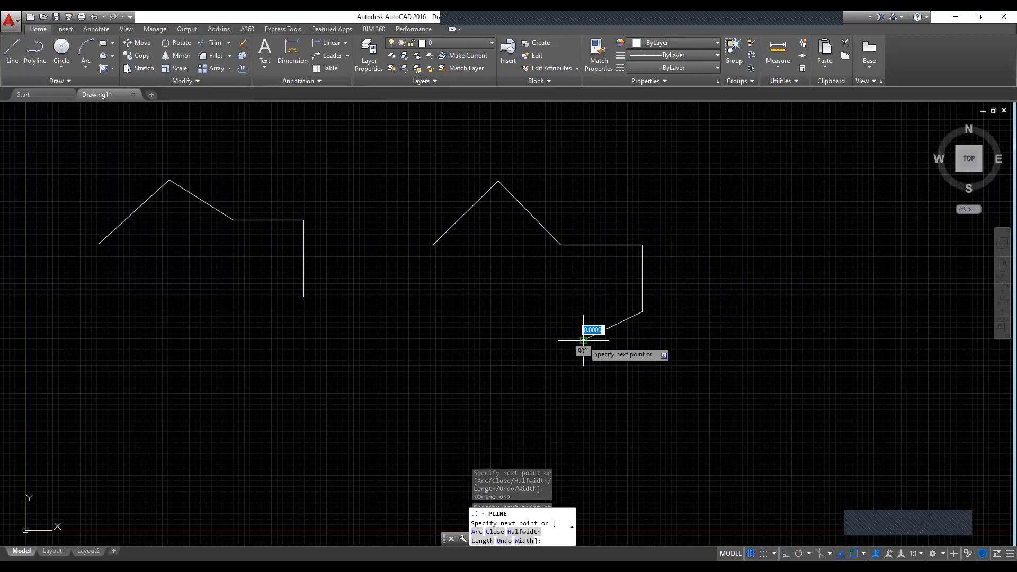
key(Escape)
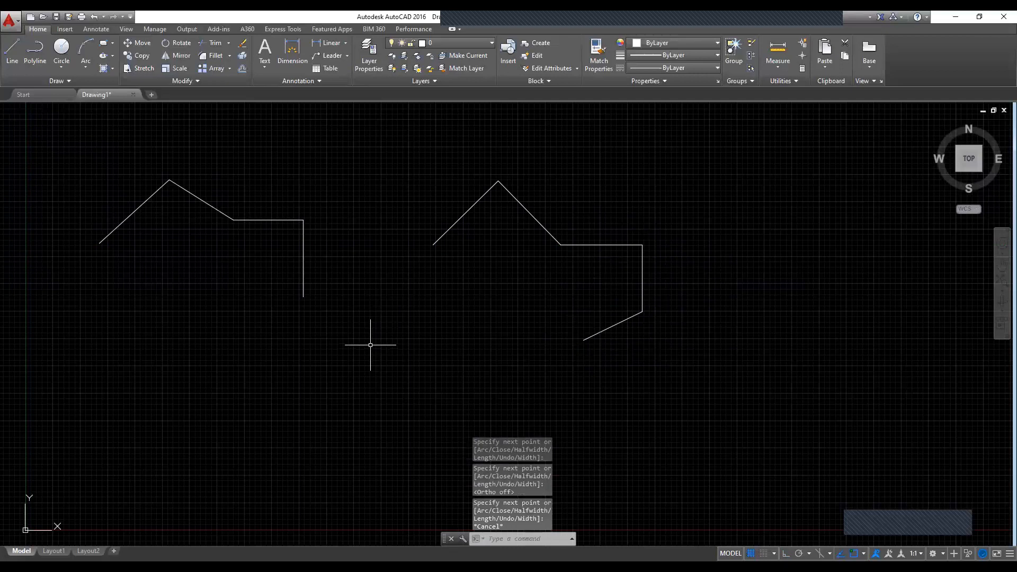
Step: Window-select the line chain and the polyline to compare their grips, then clear the selection
click(78, 148)
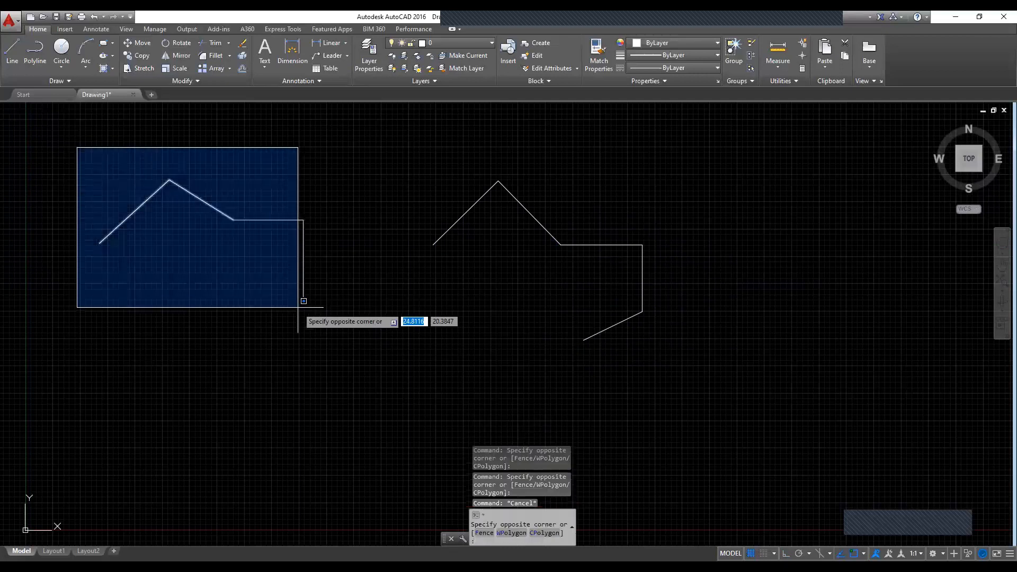
click(332, 328)
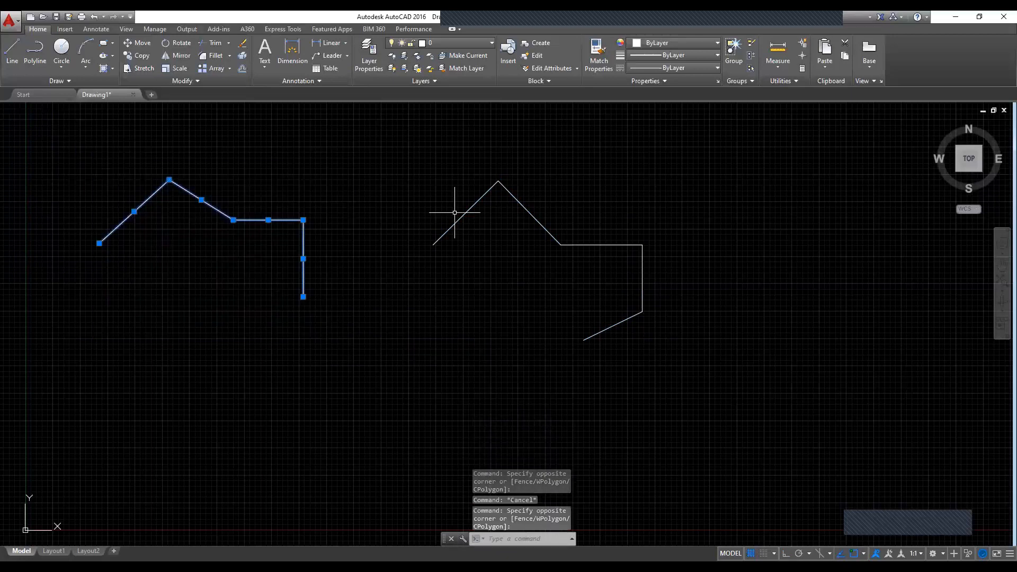
click(416, 146)
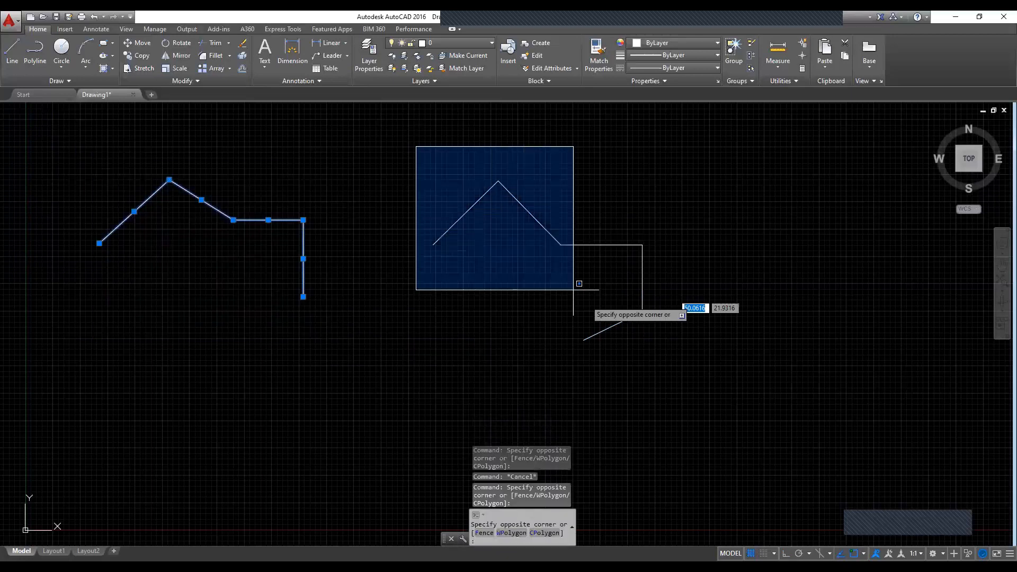
click(688, 377)
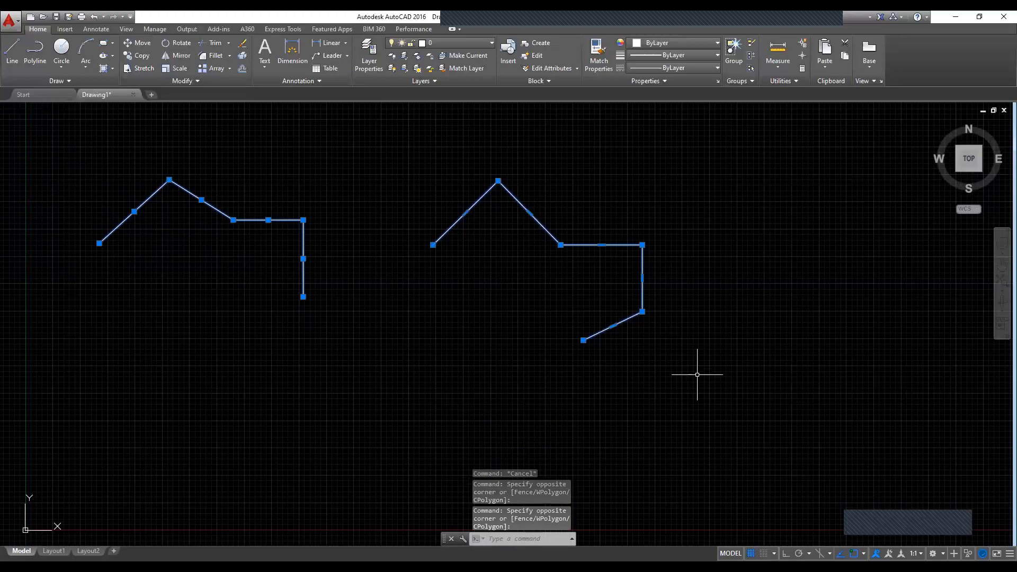
key(Escape)
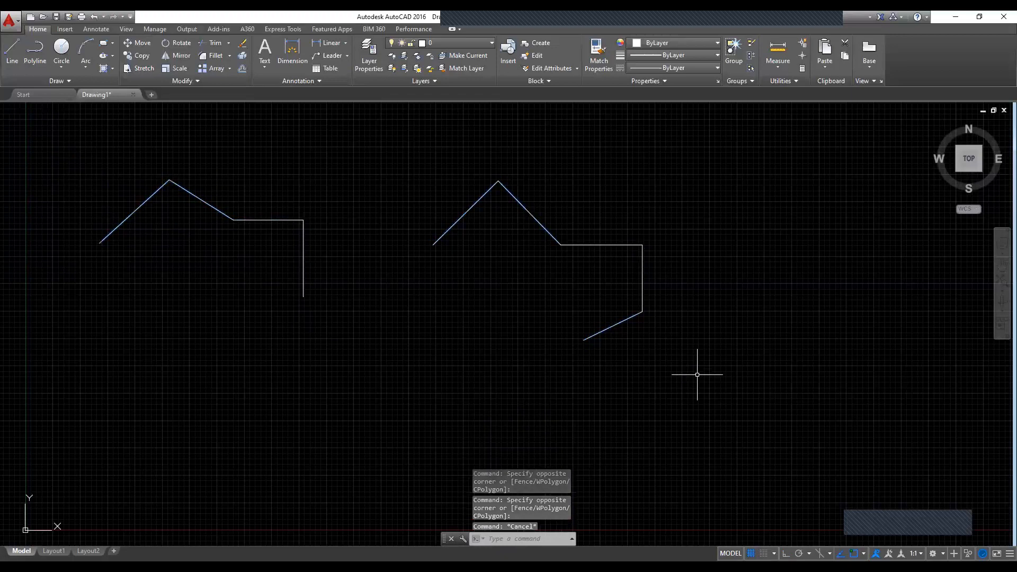
Step: Move the first slanted line away from its chain, up and to the left, using its midpoint grip
click(137, 207)
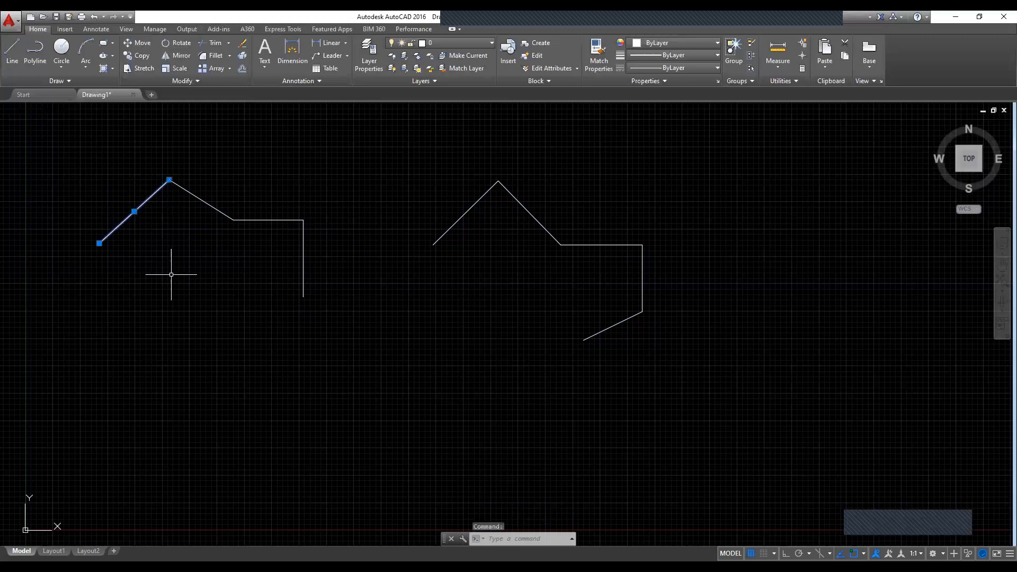
click(134, 211)
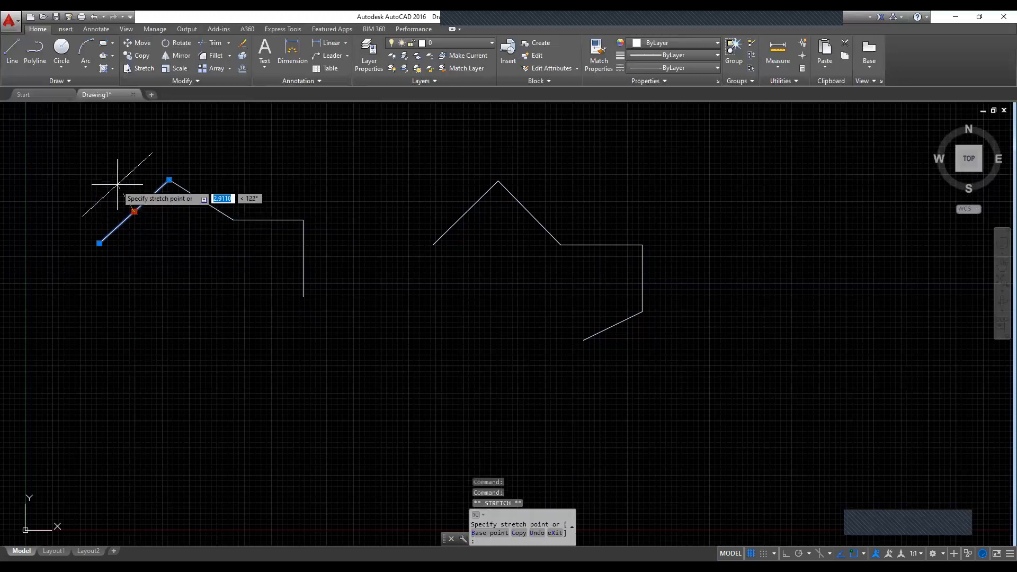
click(104, 198)
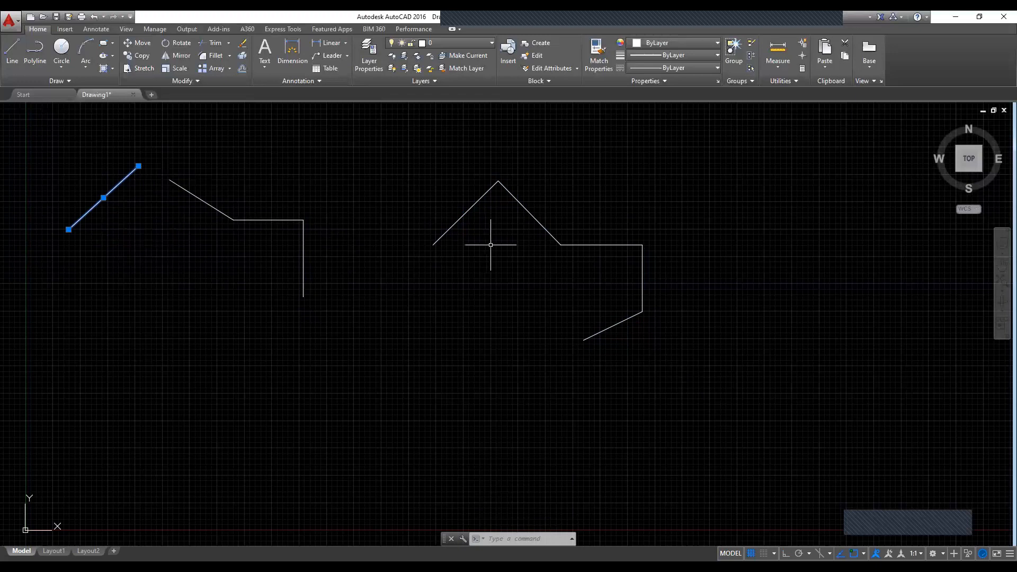
Step: Stretch the polyline's vertex between the falling slant and the horizontal segment downward and slightly to the left
click(542, 227)
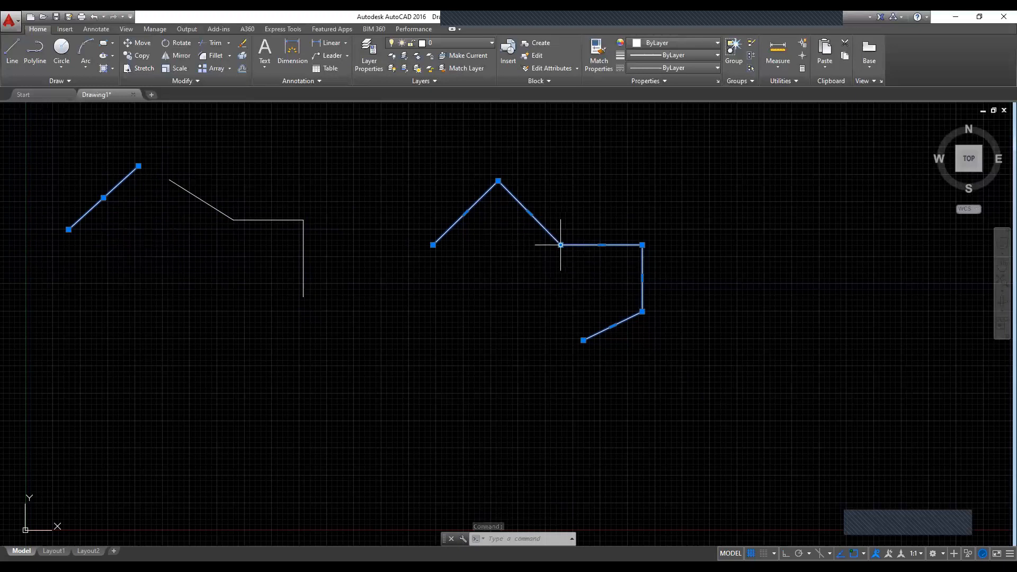
click(560, 245)
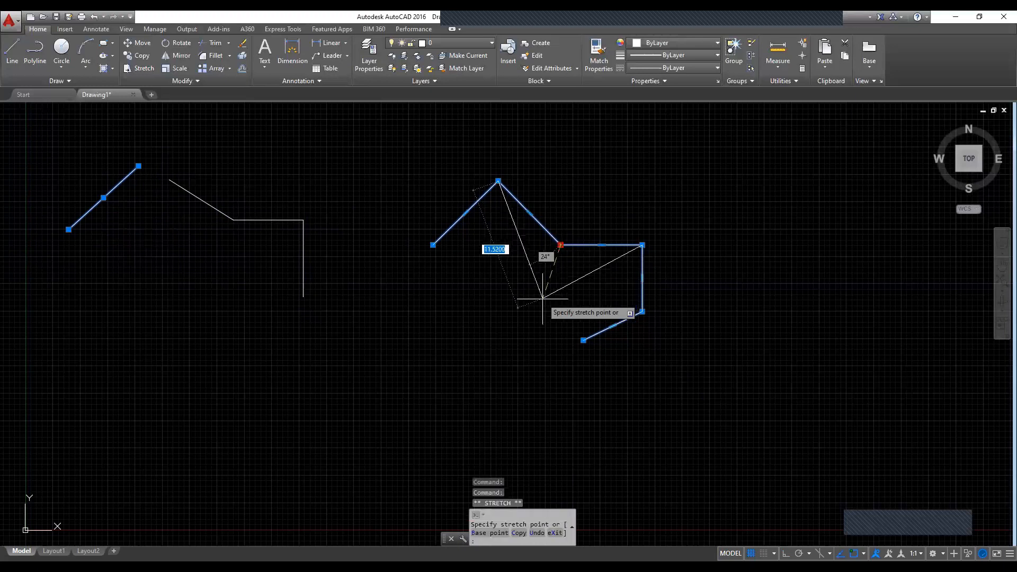
click(543, 299)
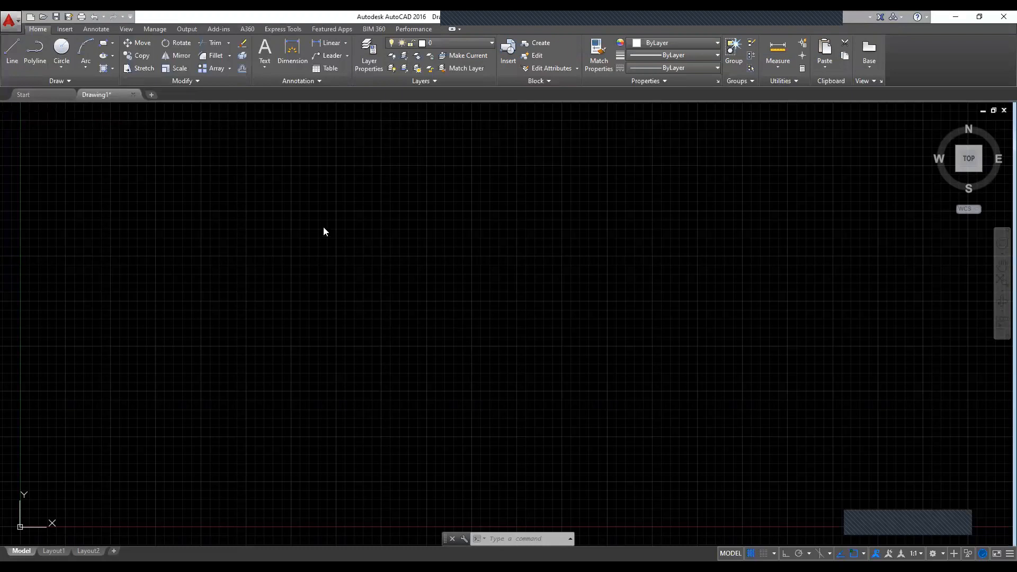
Step: Draw a circle centred near (11.5, 15.7), setting its radius freehand
text(c)
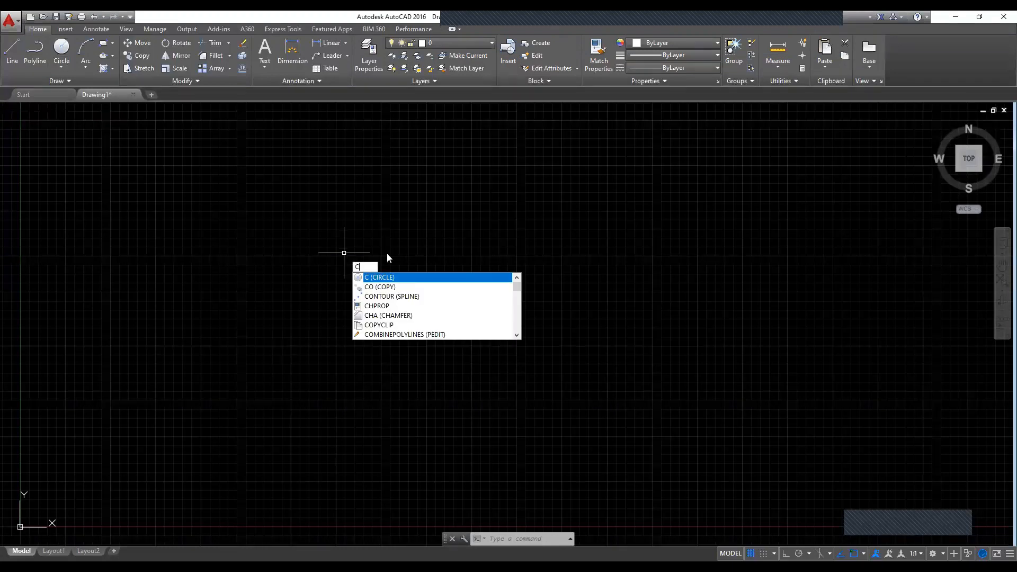
key(Return)
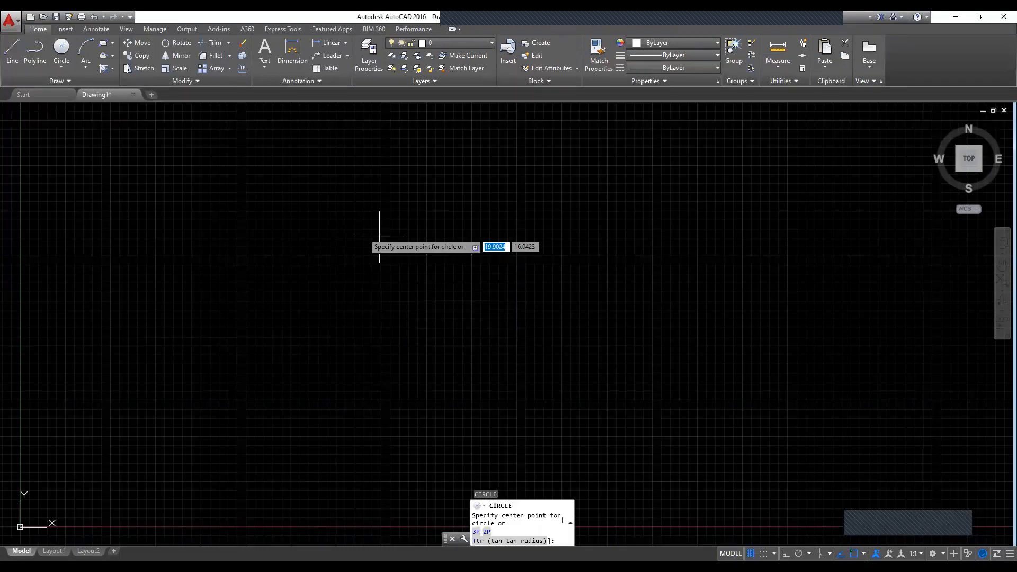
click(227, 244)
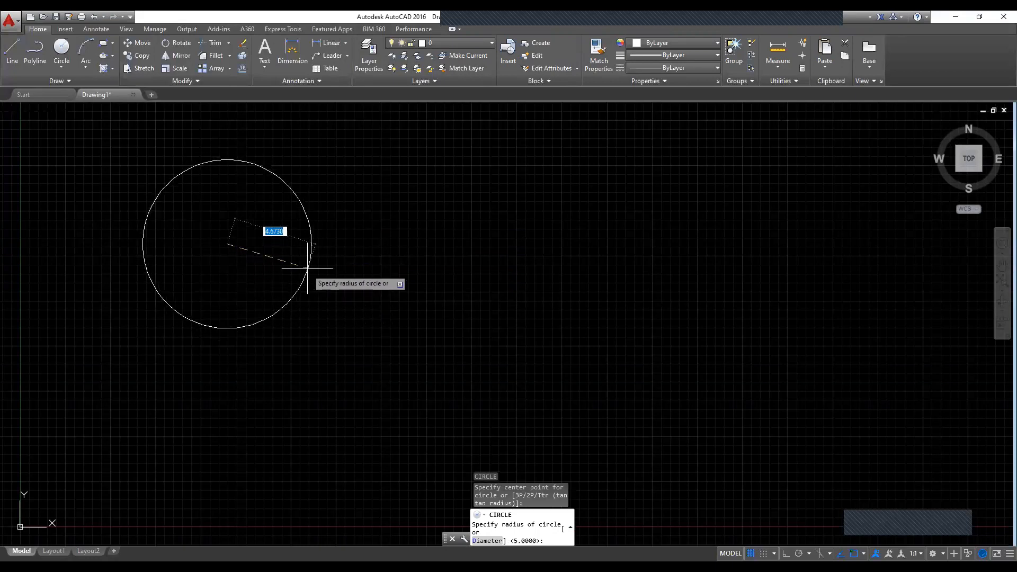
click(314, 249)
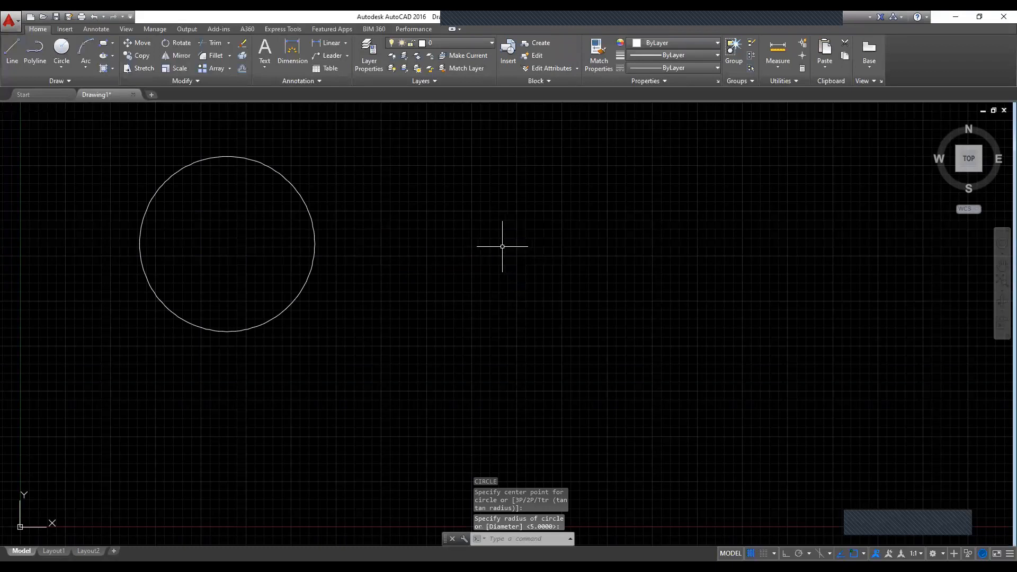
Step: Draw a Center, Radius circle of radius 5 to the right of the first circle, centred near (23.5, 14.5)
key(Escape)
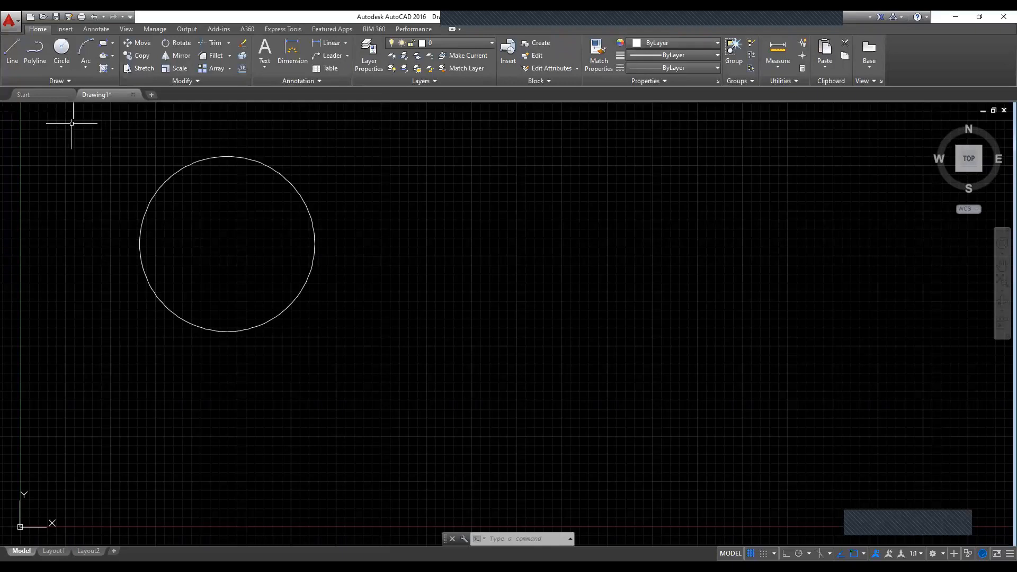
click(59, 68)
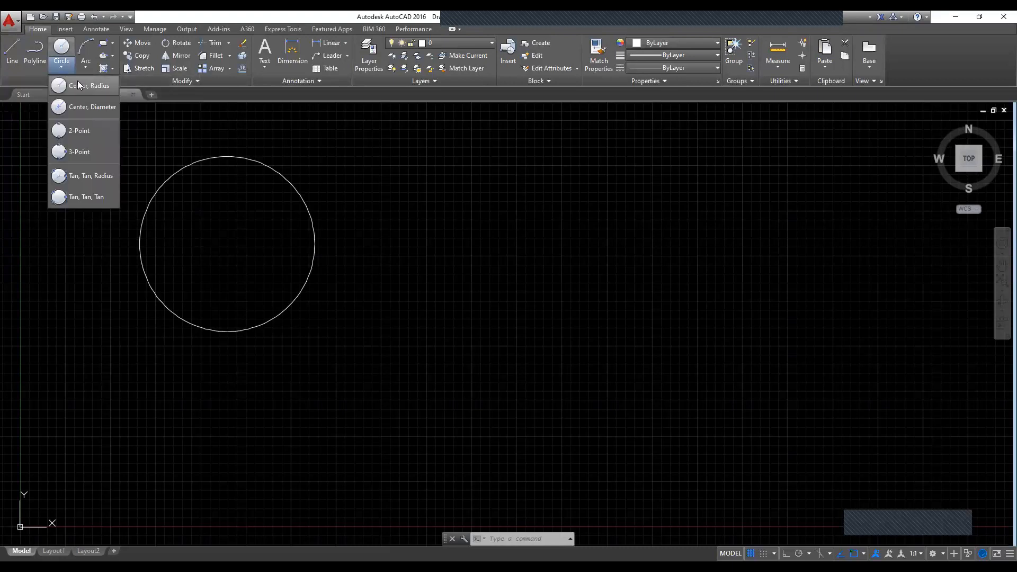
click(99, 87)
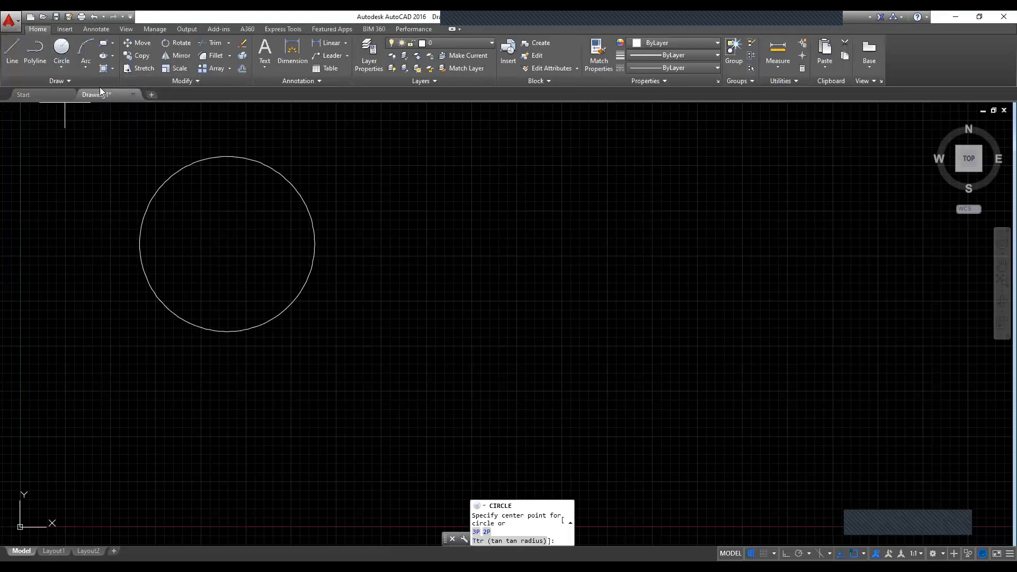
click(445, 264)
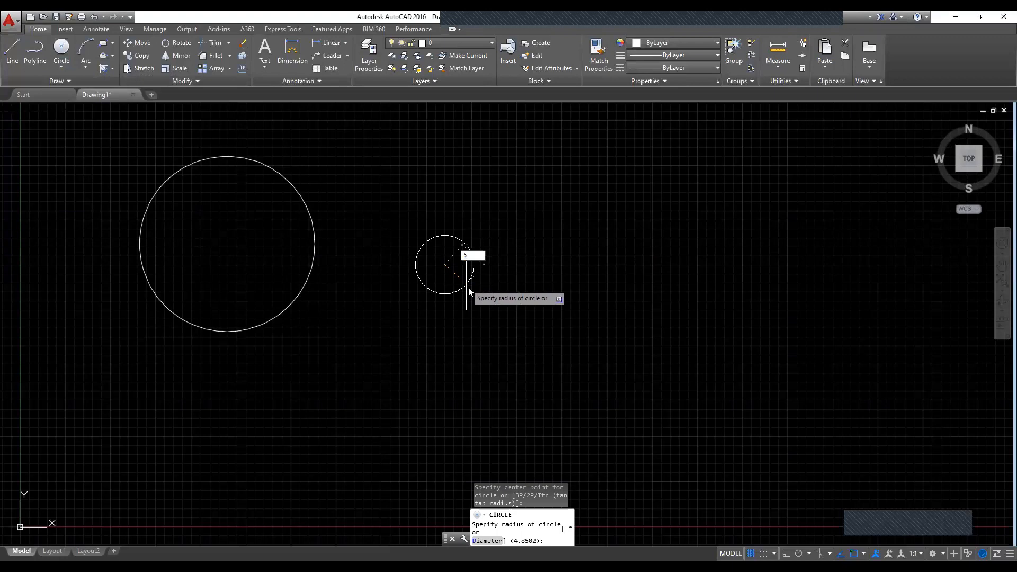
text(5)
key(Return)
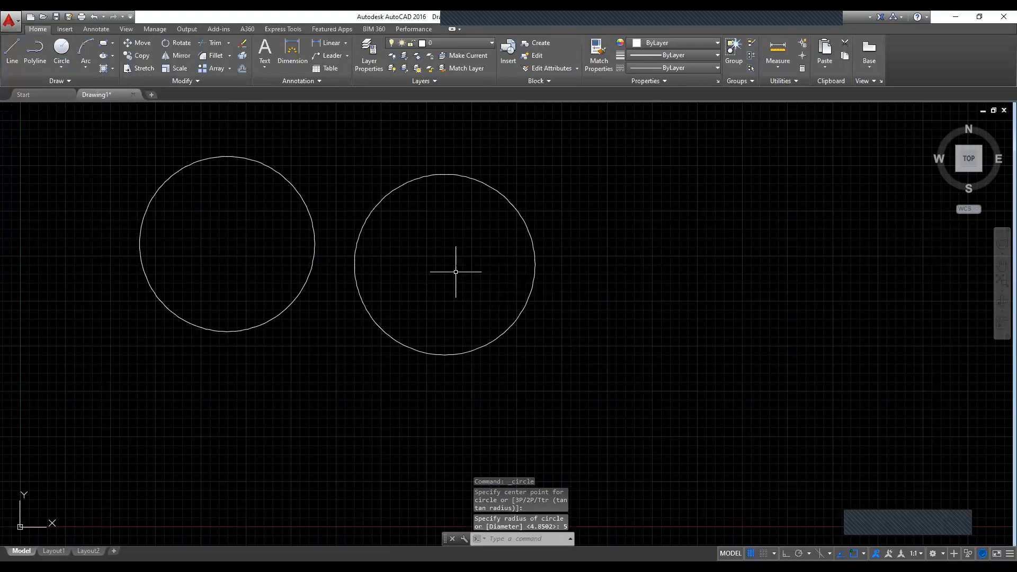
Step: Draw a Center, Diameter circle with diameter 5 to the right of the two circles, centred near (37.6, 14.7)
click(64, 65)
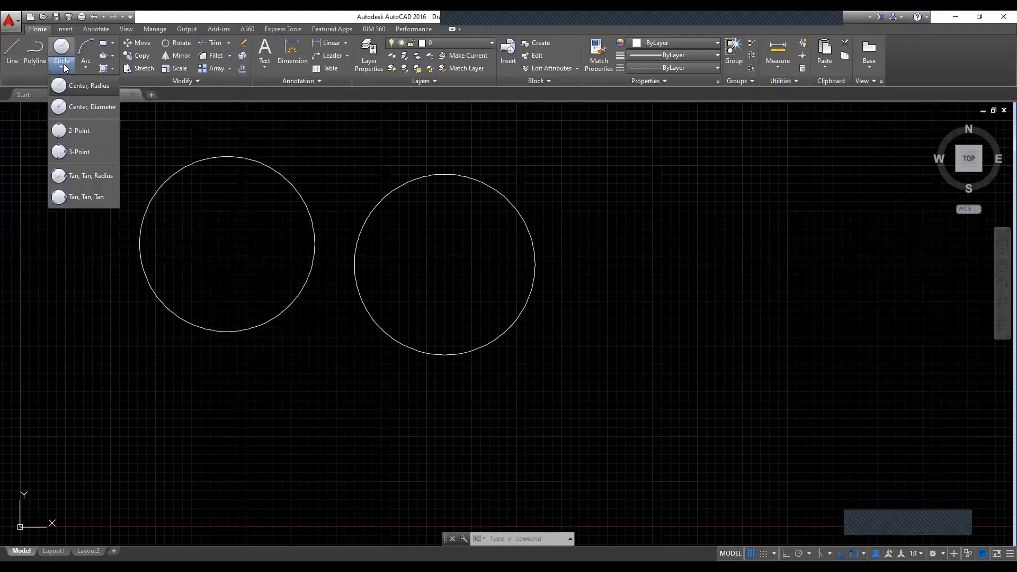
click(101, 107)
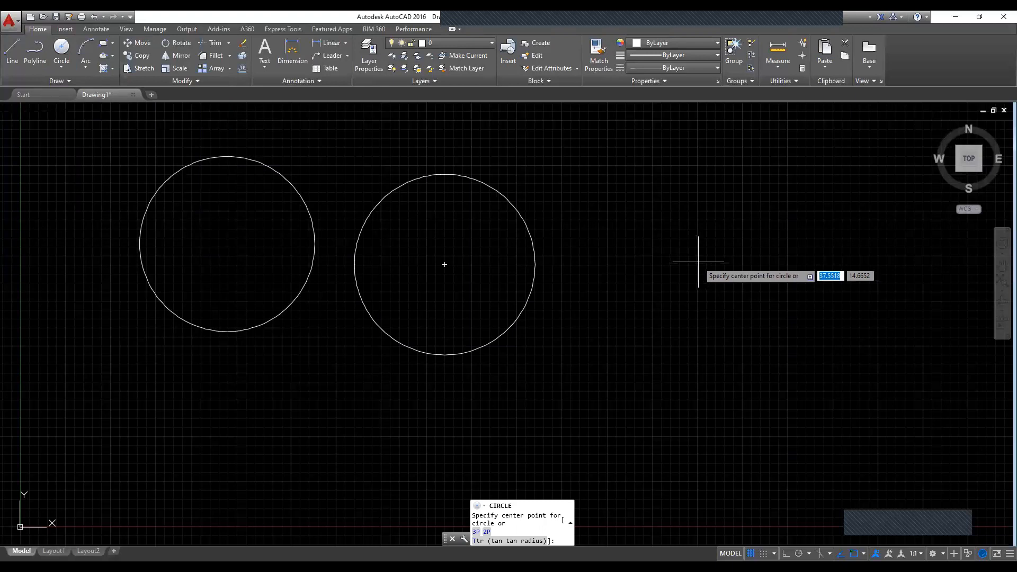
click(699, 261)
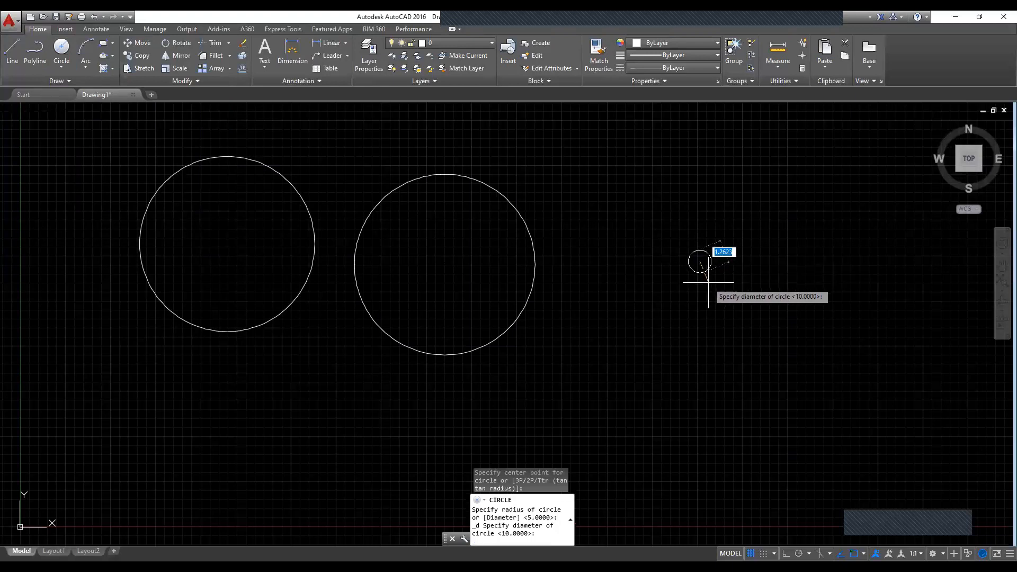
text(5)
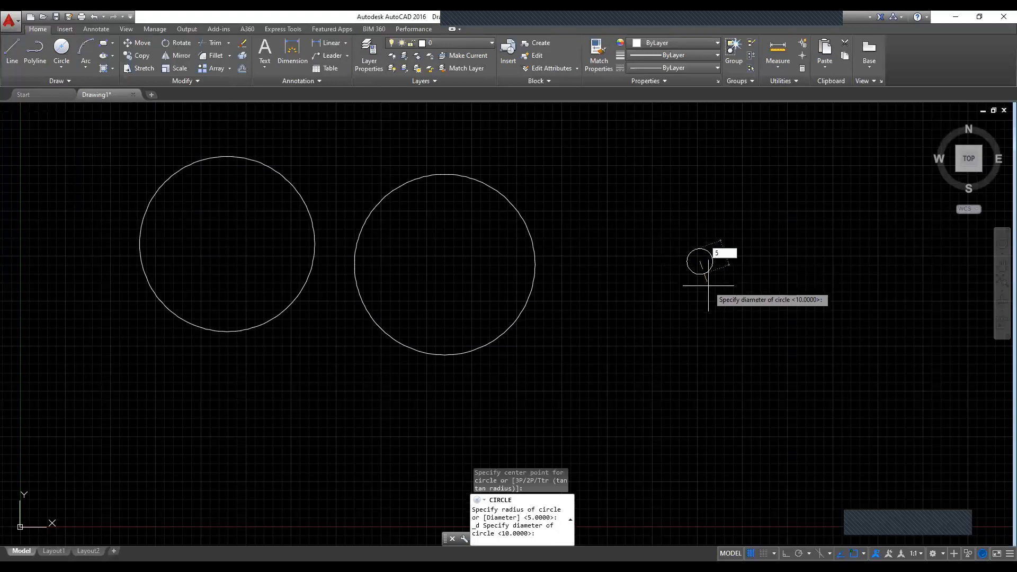
key(Return)
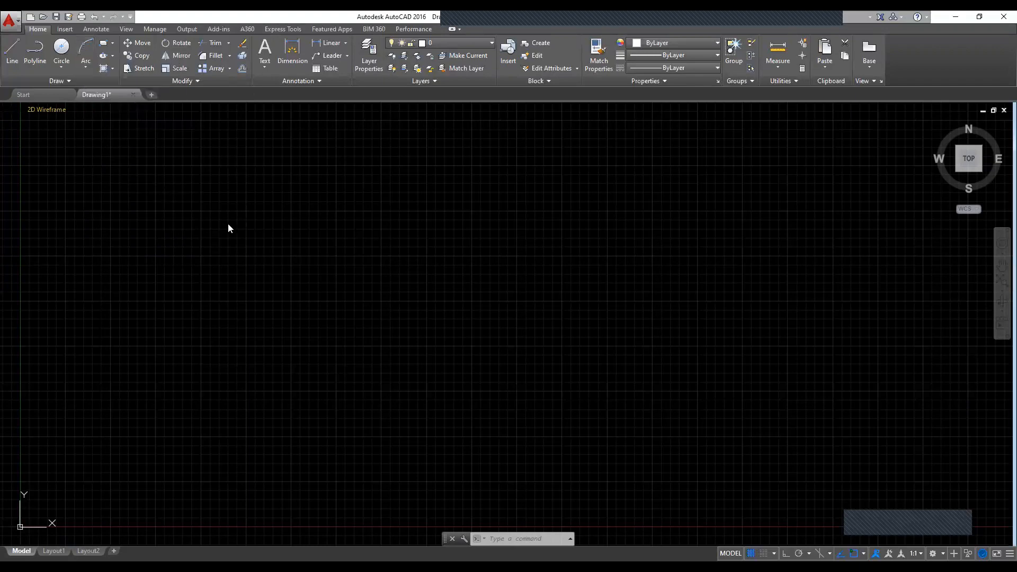
Step: Draw a wide freehand three-point arc bulging upward, starting near (9.7, 13.5) and ending to the right at a similar height
text(A)
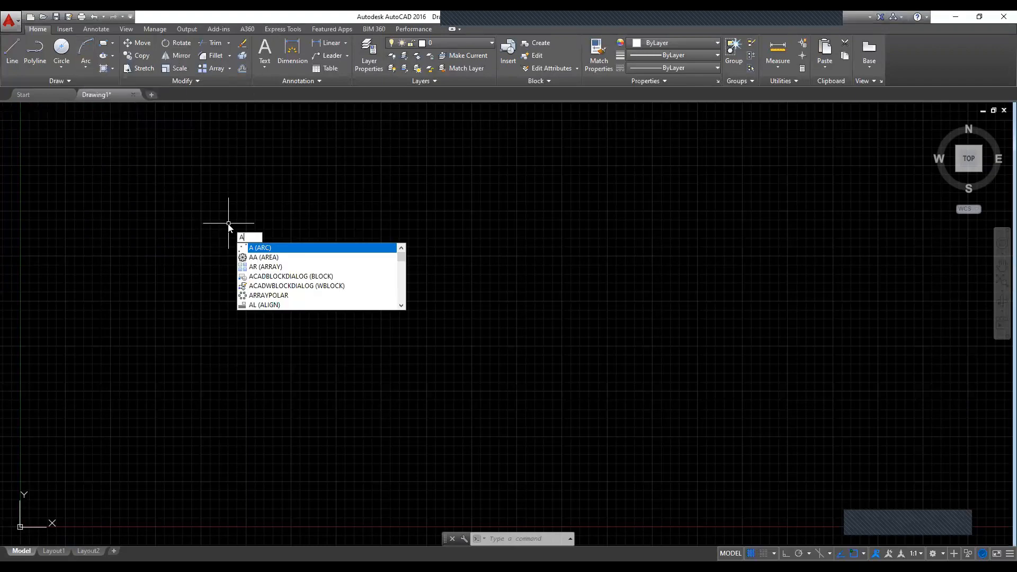
key(Return)
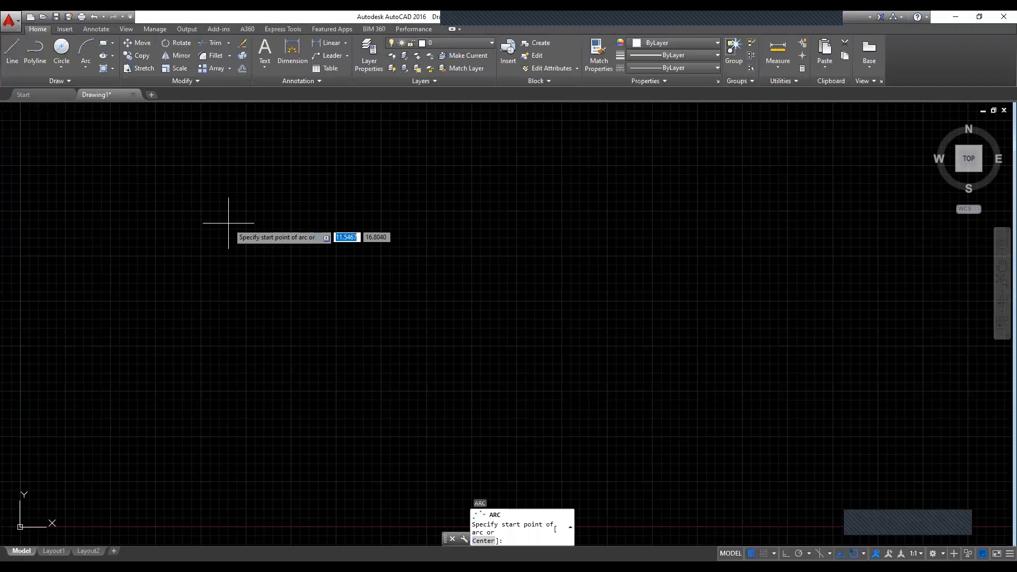
click(194, 282)
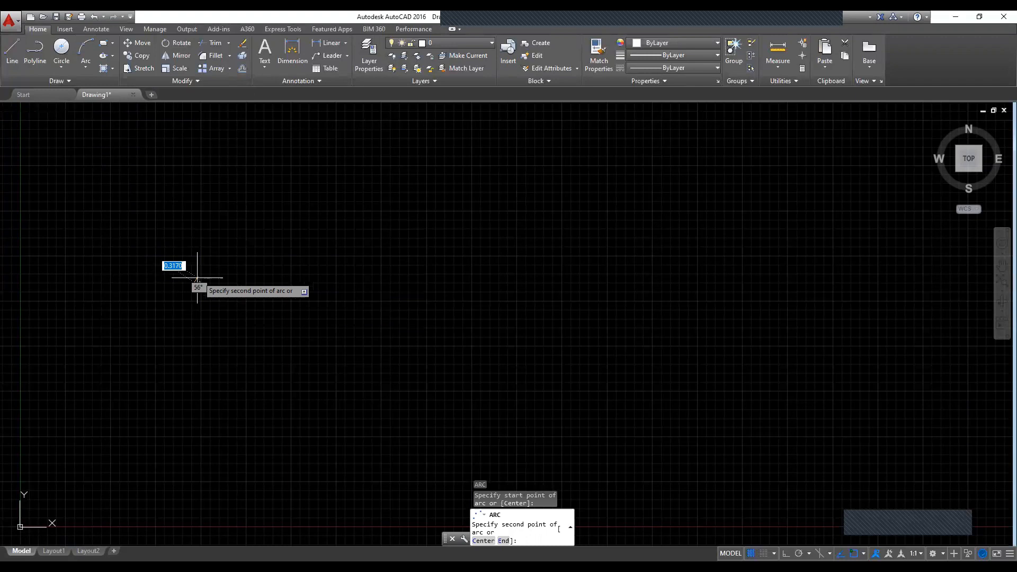
click(276, 227)
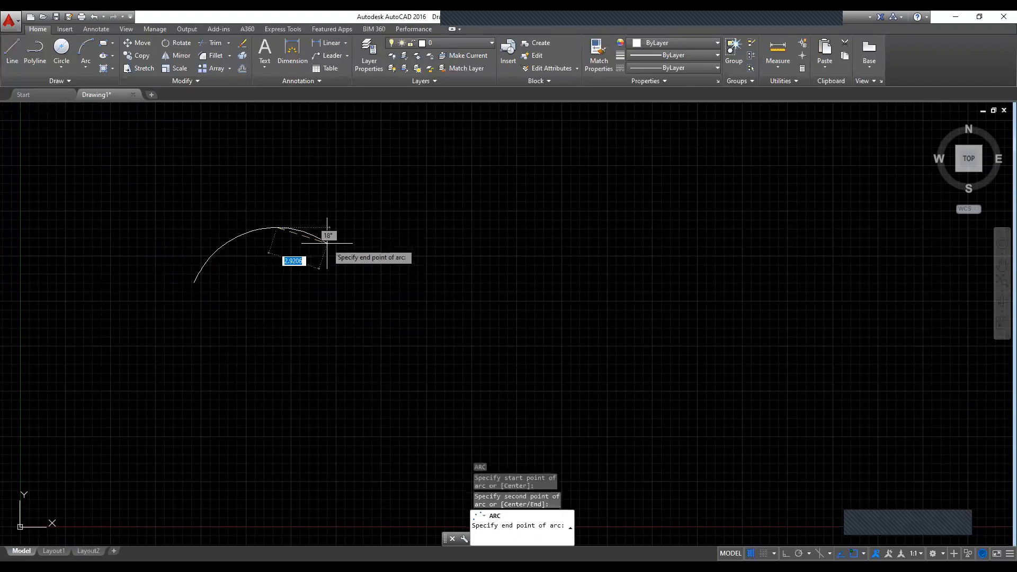
click(369, 275)
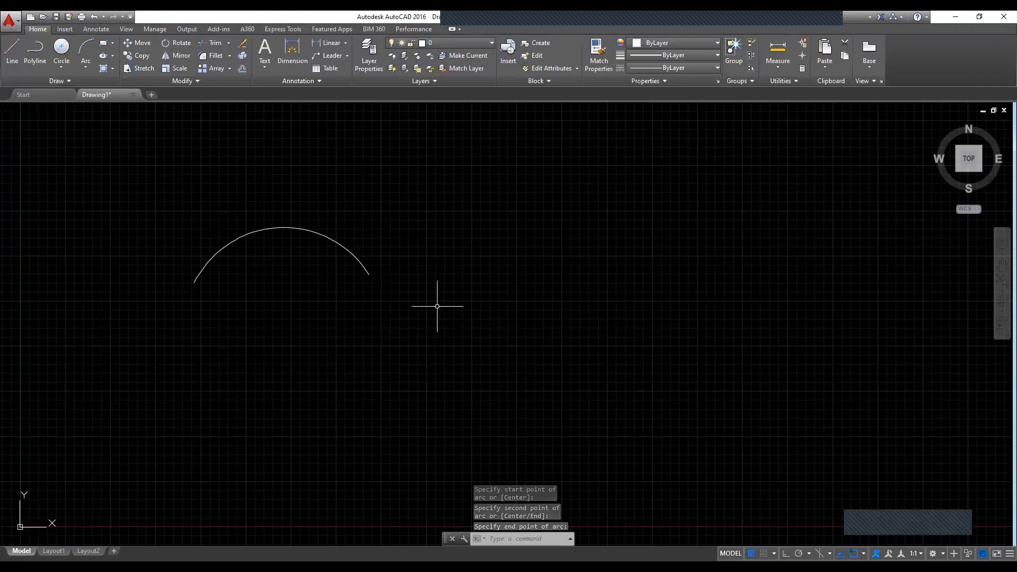
Step: Draw a smaller freehand three-point arc to the right of the first arc, rising from its start point and curving right
click(85, 51)
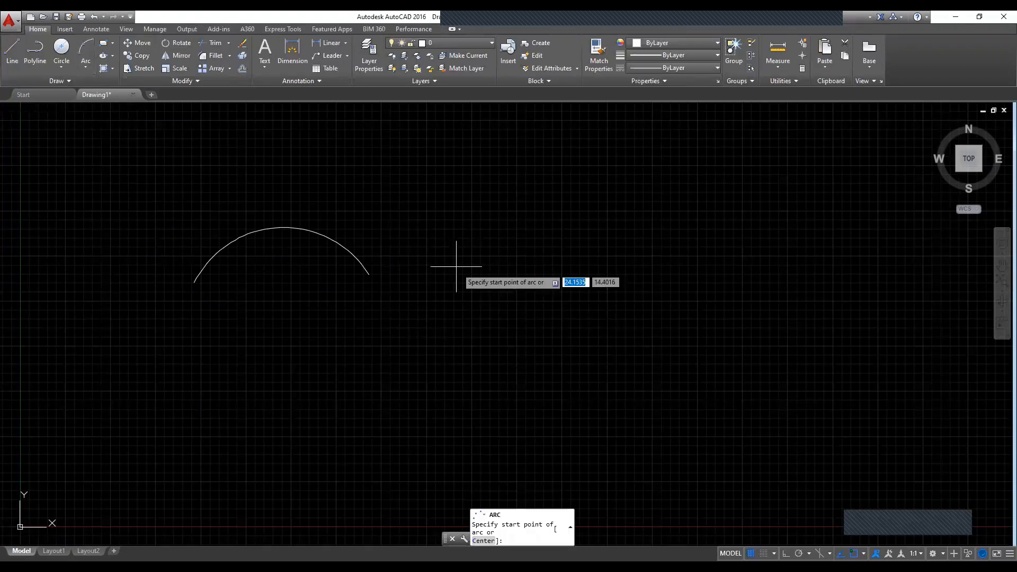
click(470, 307)
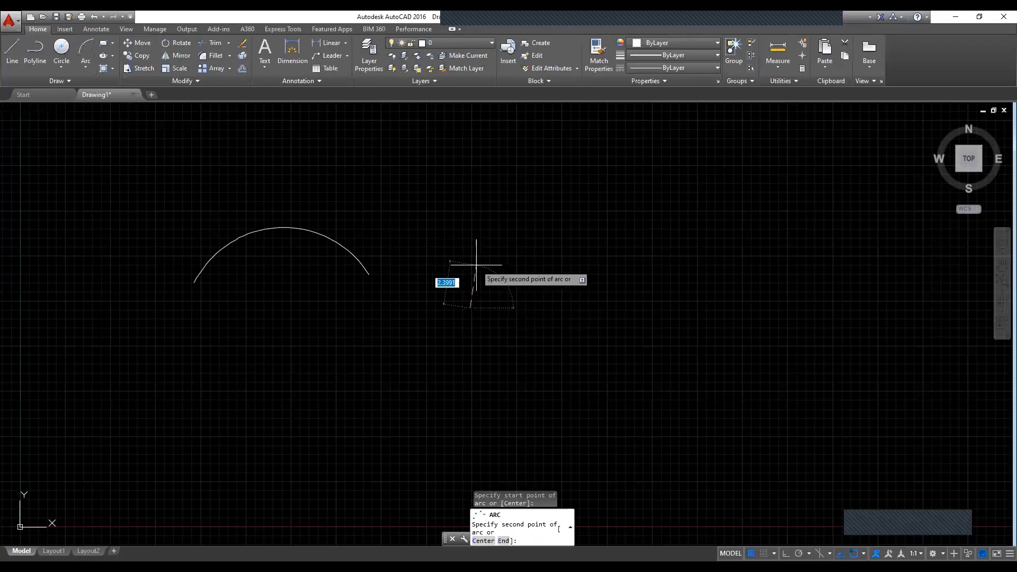
click(472, 267)
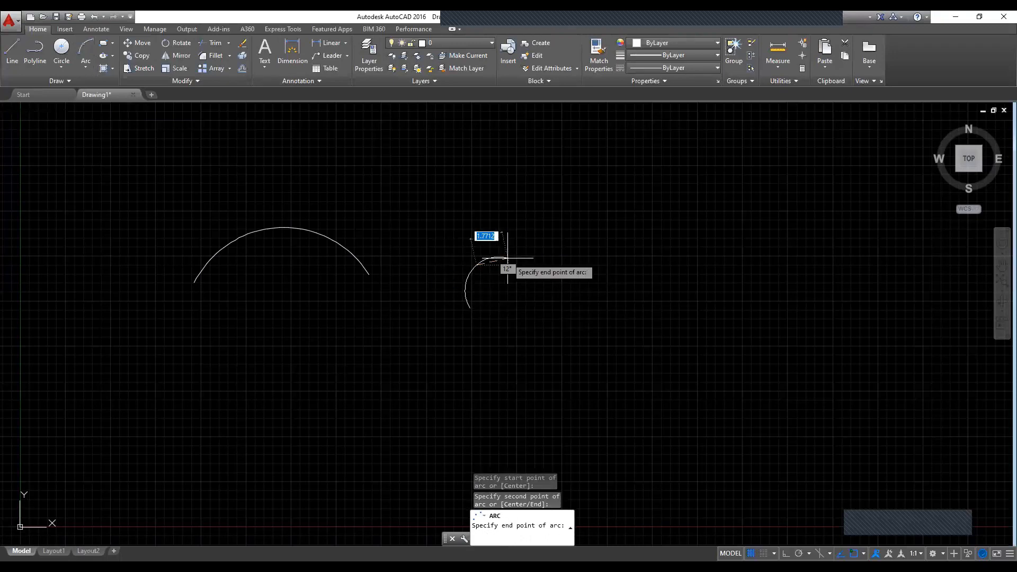
click(502, 260)
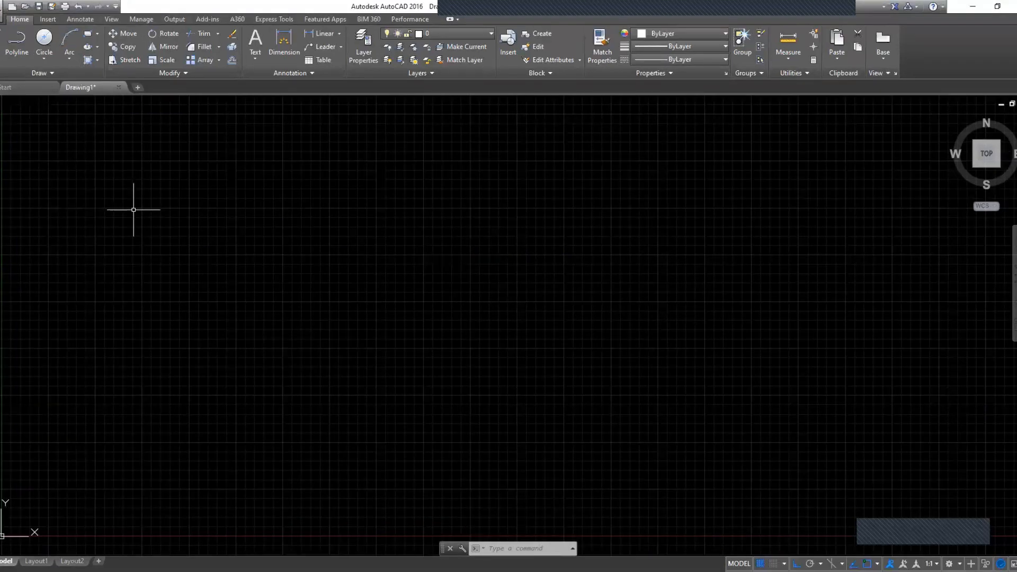
Step: Draw a freehand rectangle near the upper-left of the drawing area, almost twice as wide as it is tall
click(91, 40)
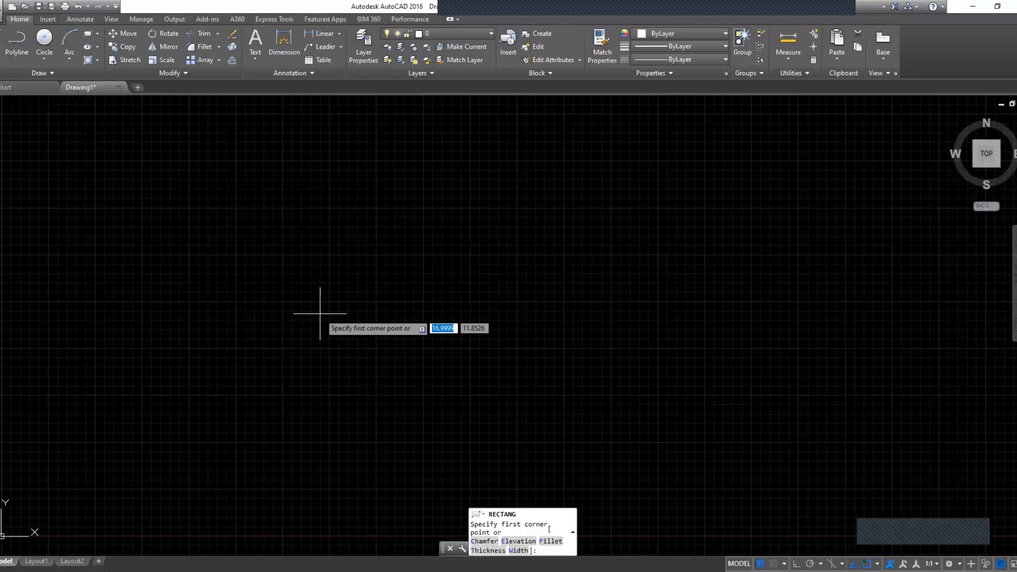
click(77, 161)
click(205, 231)
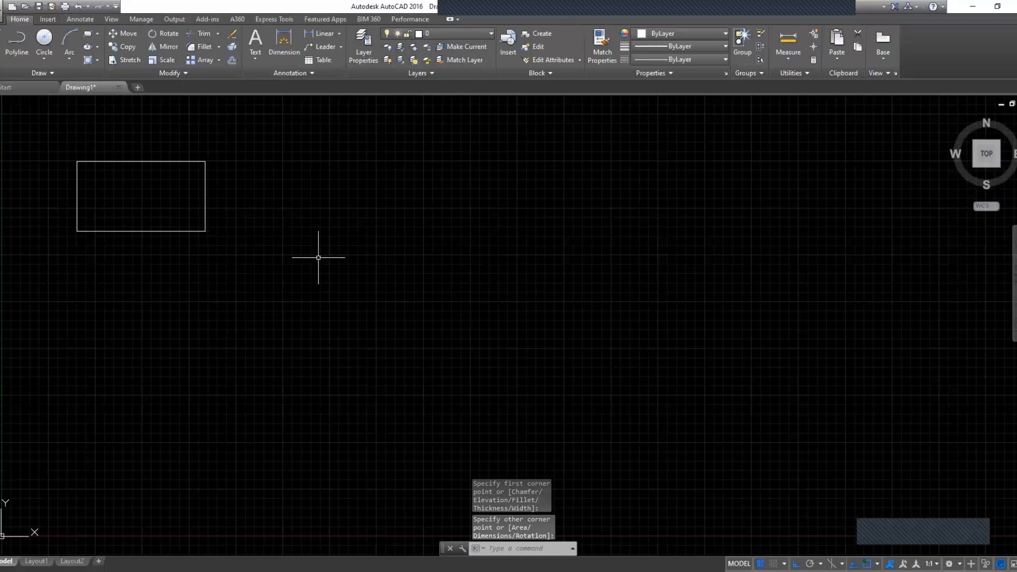
key(Escape)
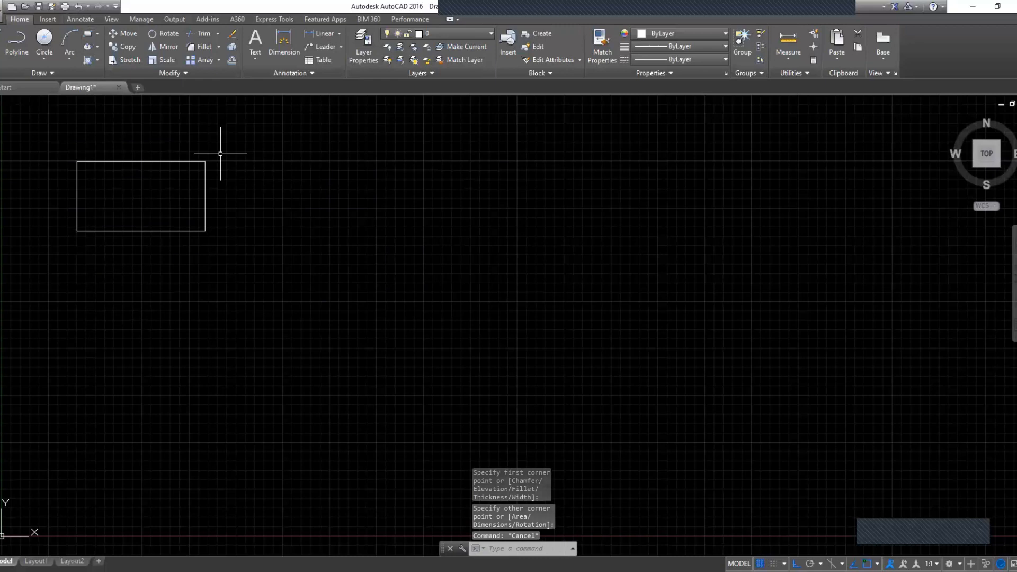
Step: Draw a 5-sided polygon inscribed in a circle centred near (17.7, 17.8), turning ortho off to set its radius and rotation freehand
click(98, 34)
click(104, 81)
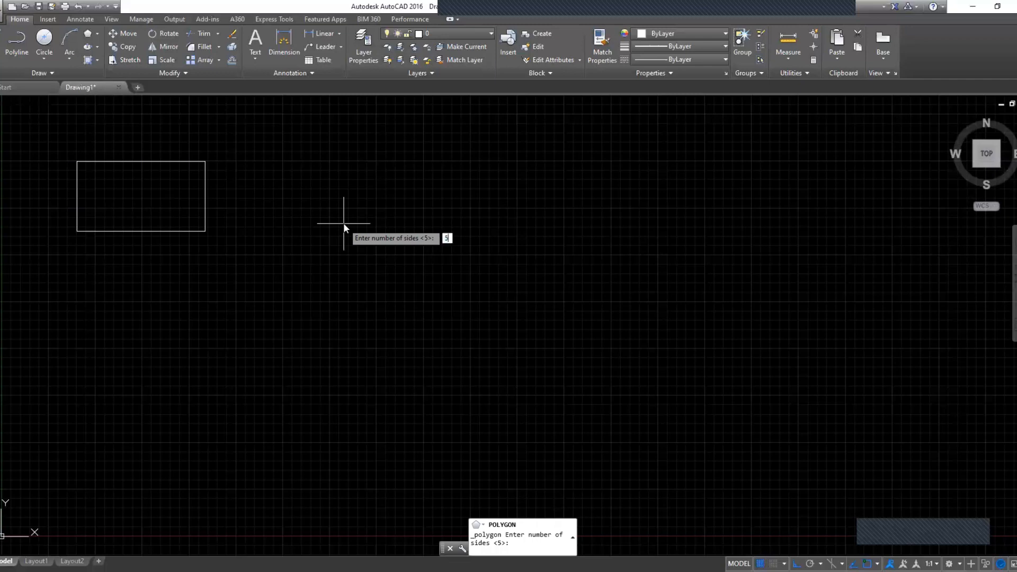
key(Return)
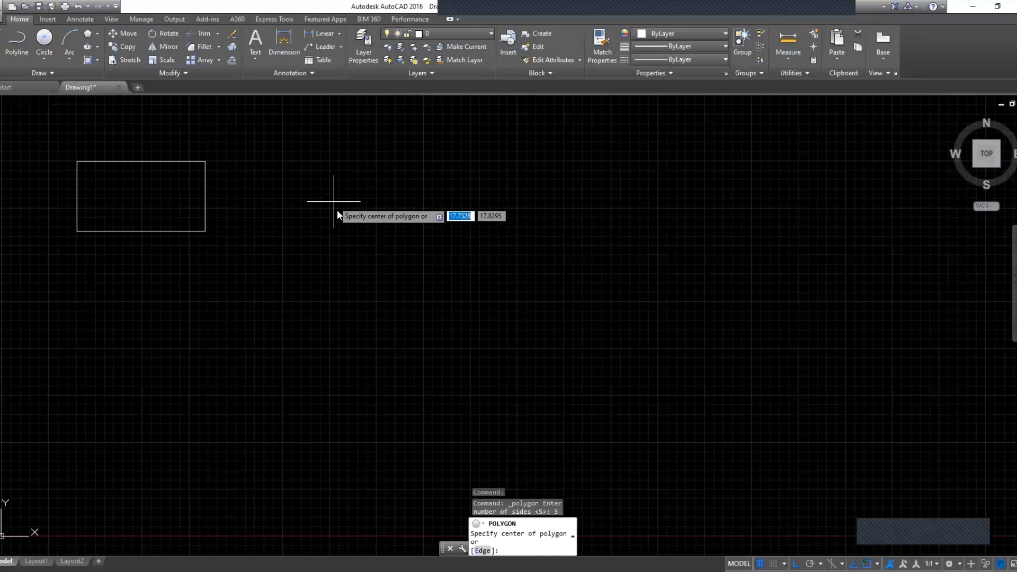
click(337, 212)
key(Return)
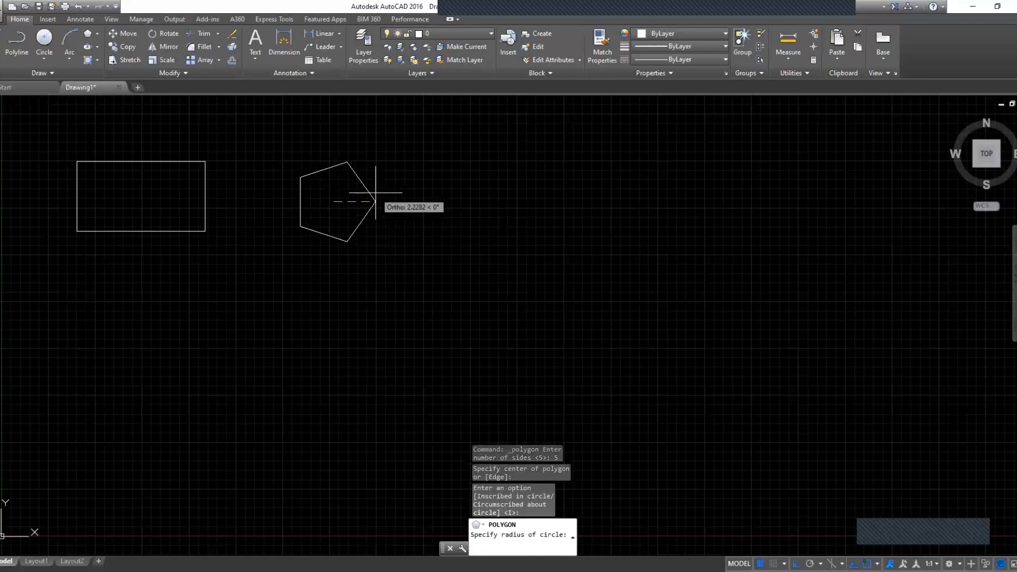
key(F8)
click(385, 185)
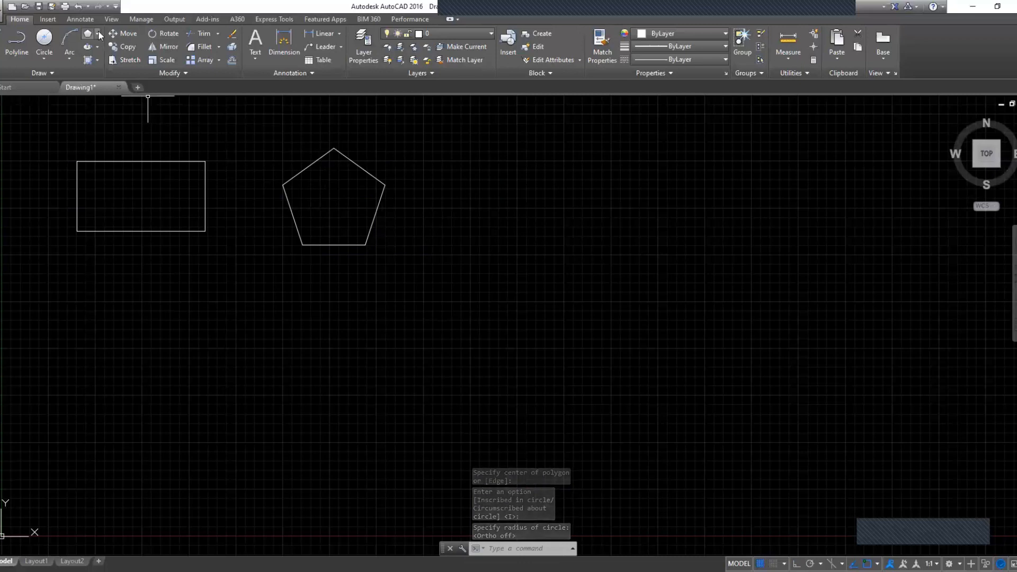
Step: Draw a 6-sided polygon inscribed in a circle of radius about 3.1, to the right of the pentagon
click(90, 35)
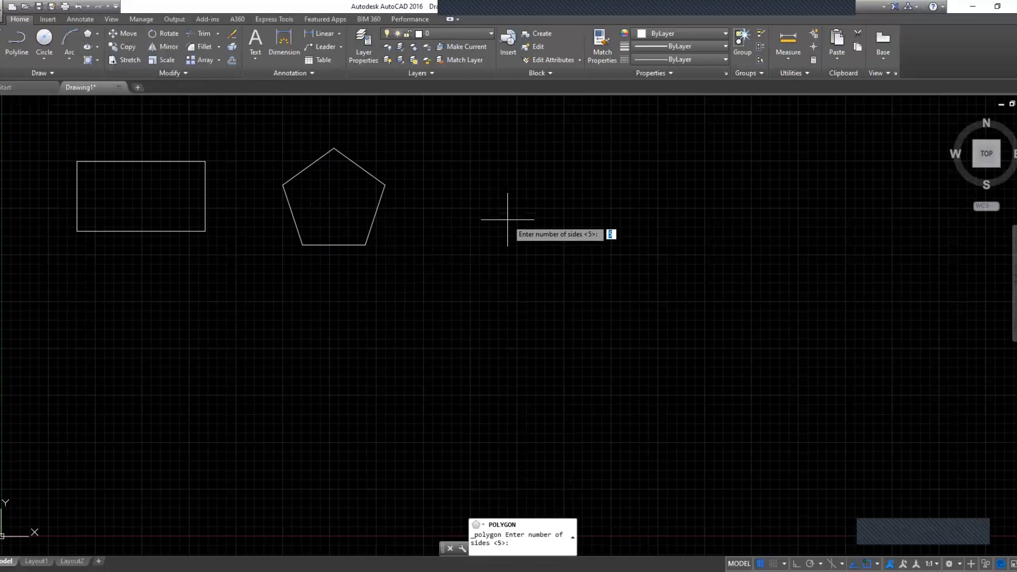
text(6)
key(Return)
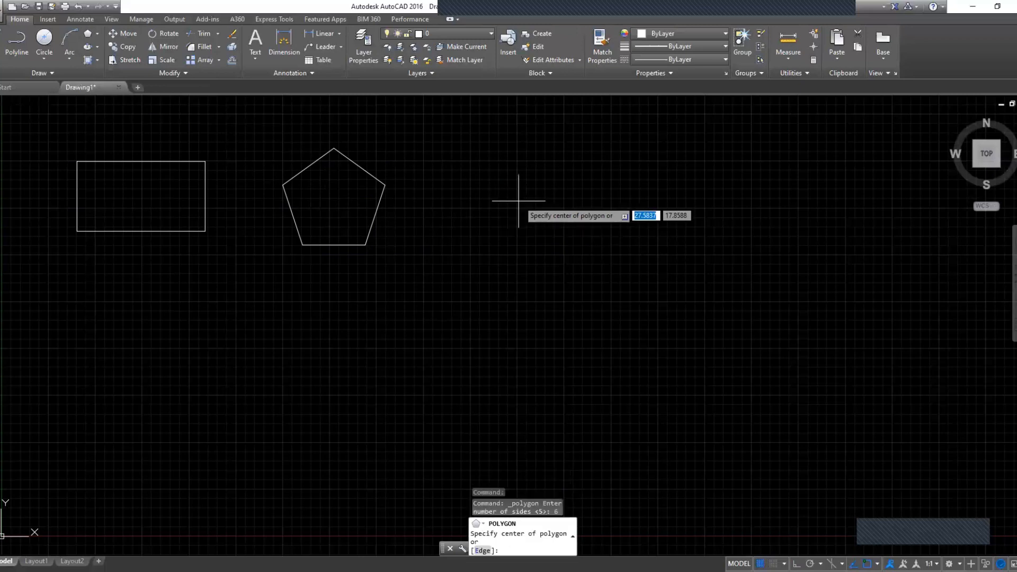
click(536, 202)
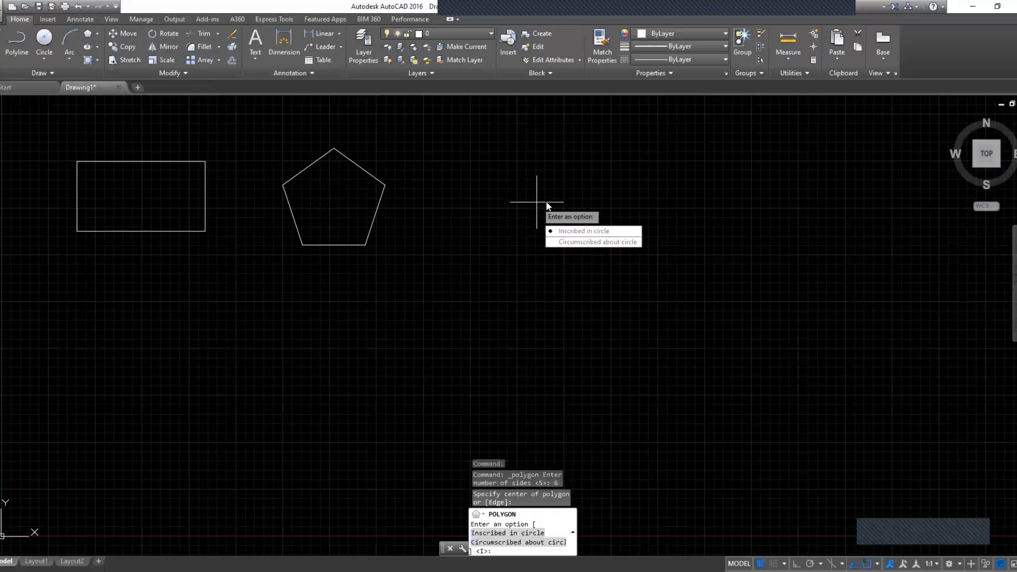
key(Return)
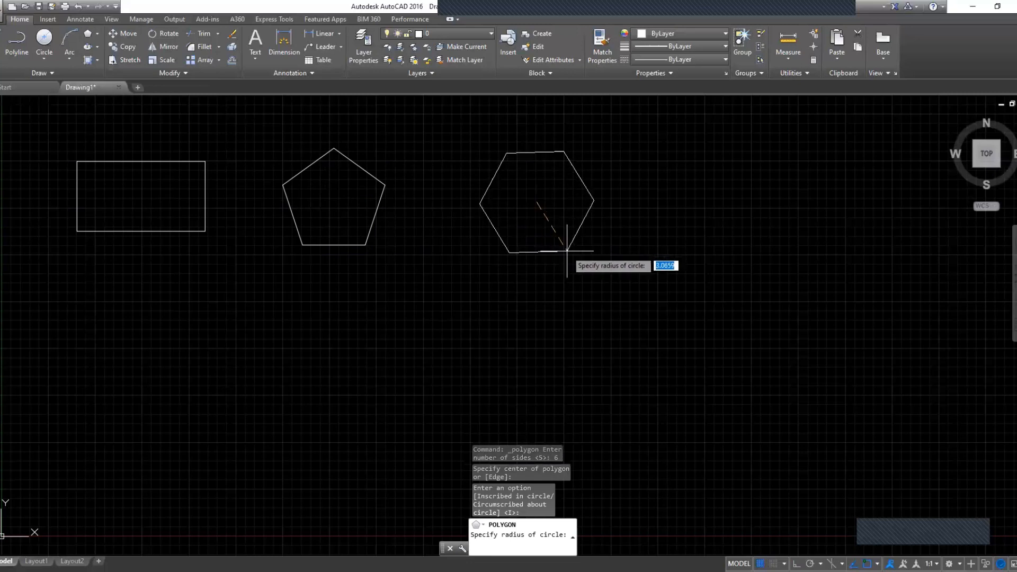
click(566, 251)
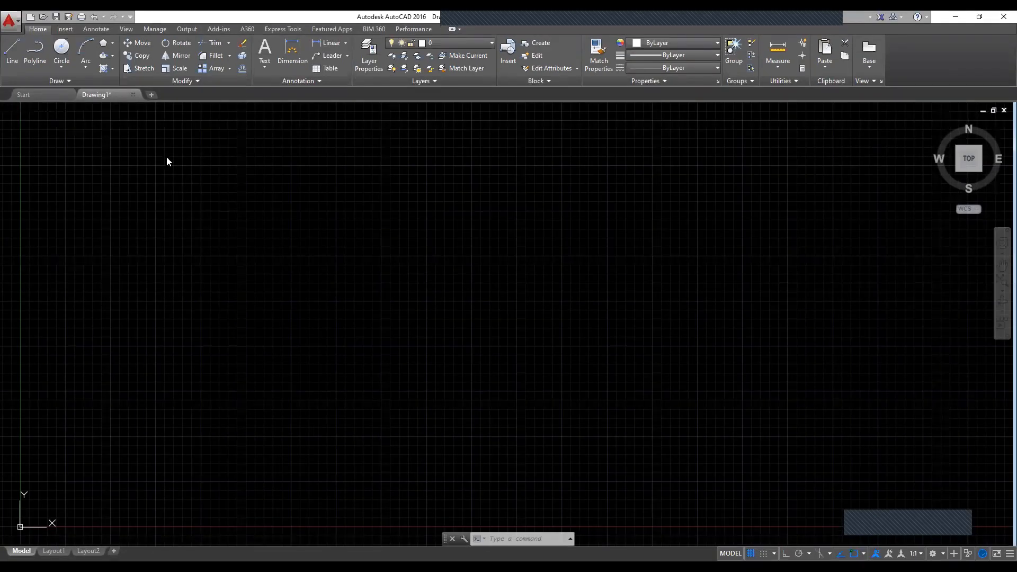
Step: Draw a tall ellipse from its centre near (10.1, 14.8), with a horizontal half-axis of about 3.3 and a longer vertical axis
click(102, 54)
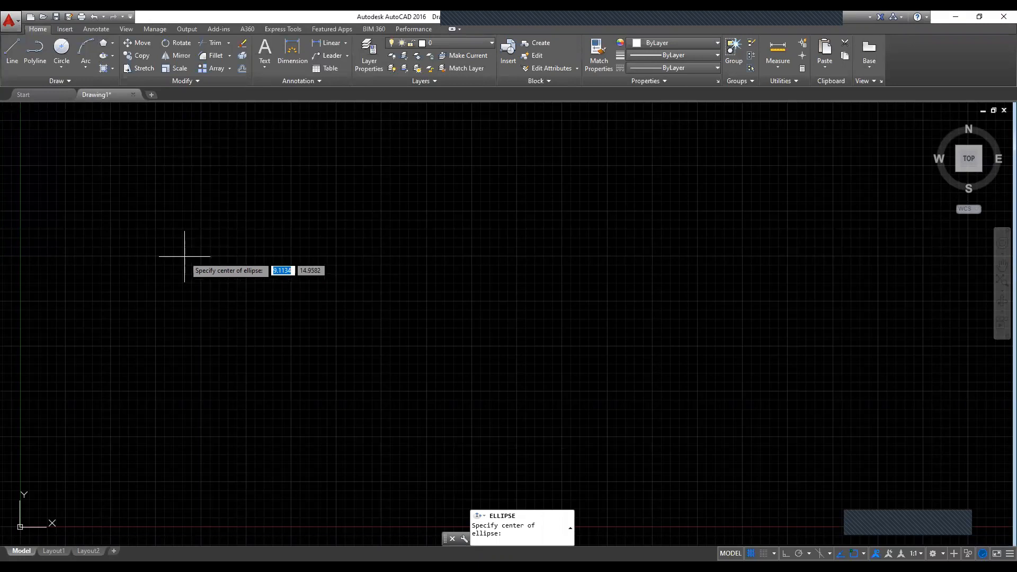
click(202, 260)
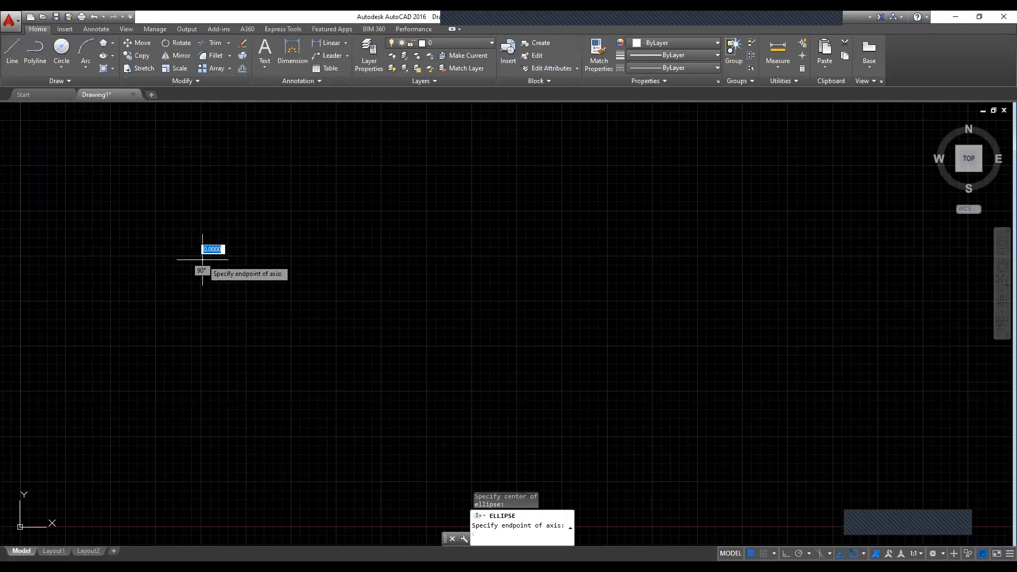
click(262, 259)
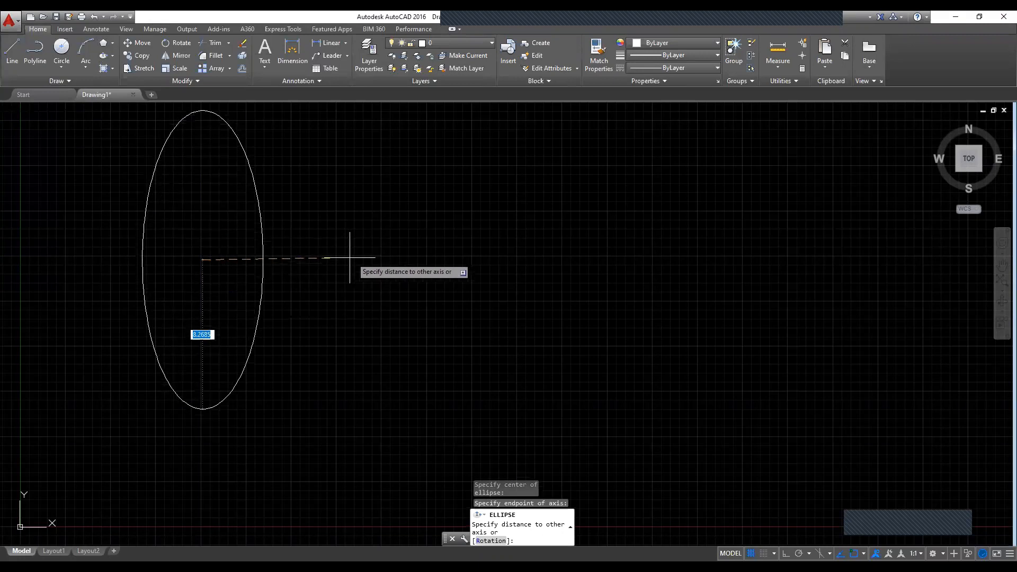
click(332, 254)
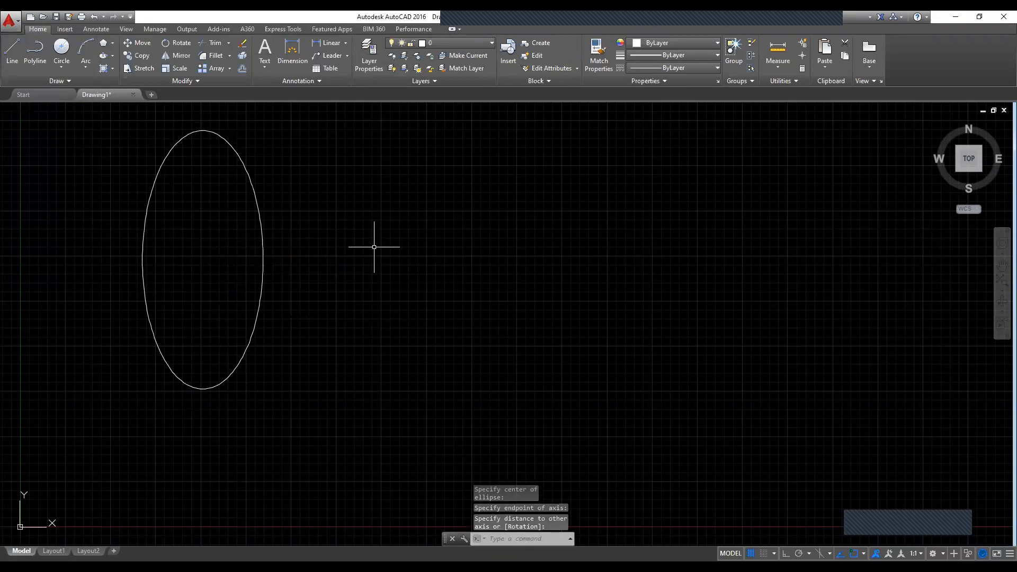
Step: Draw a wide ellipse to the right of the tall one from two axis endpoints, with a vertical axis about 3.7 long and a horizontal half-axis of about 7.4
text(EL)
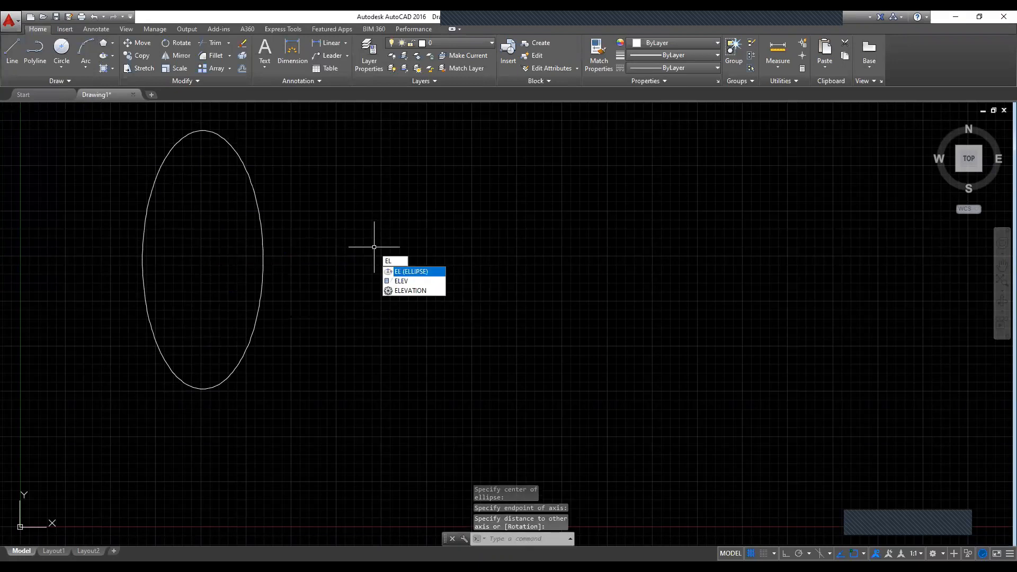
key(Return)
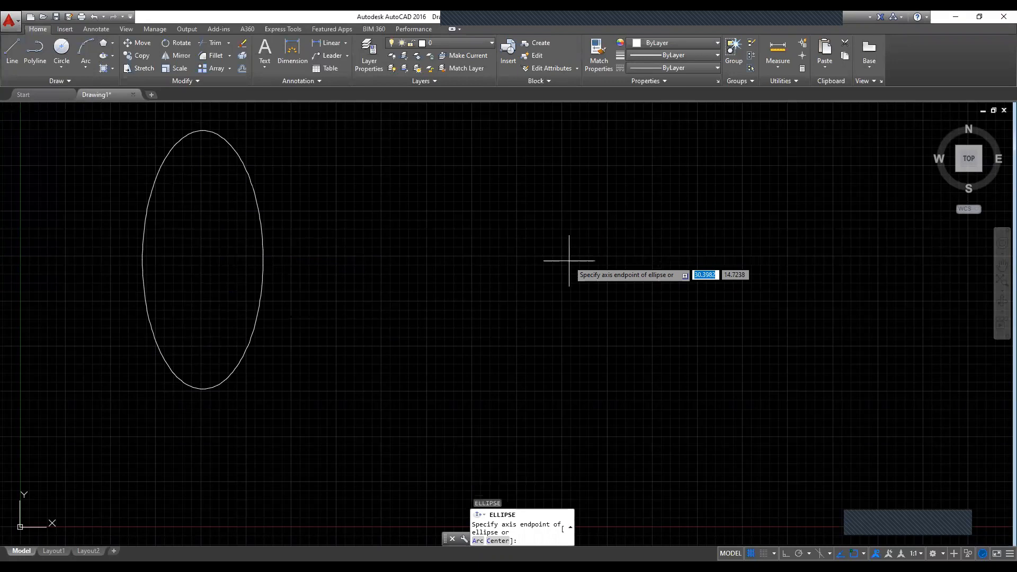
click(515, 259)
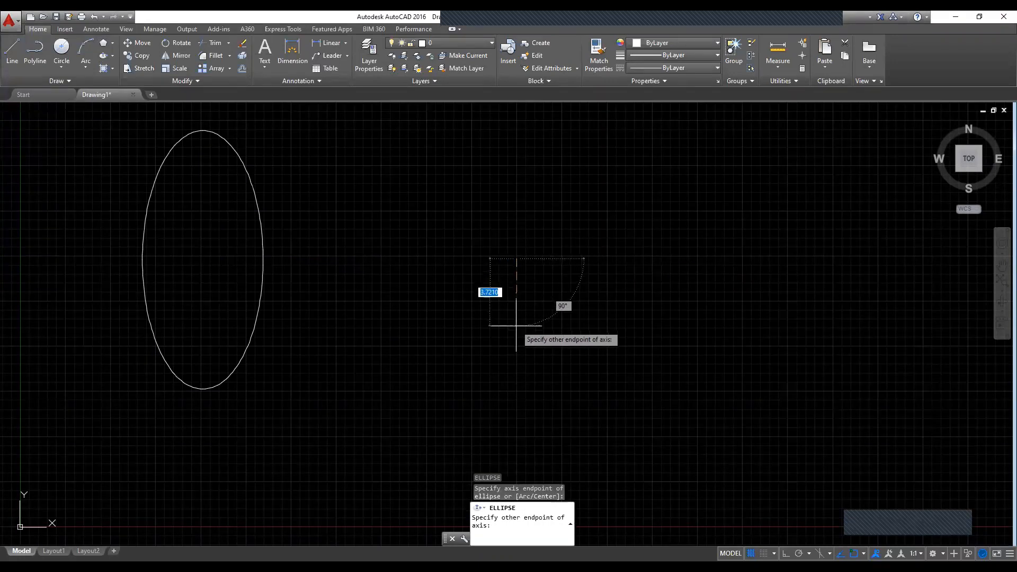
click(516, 327)
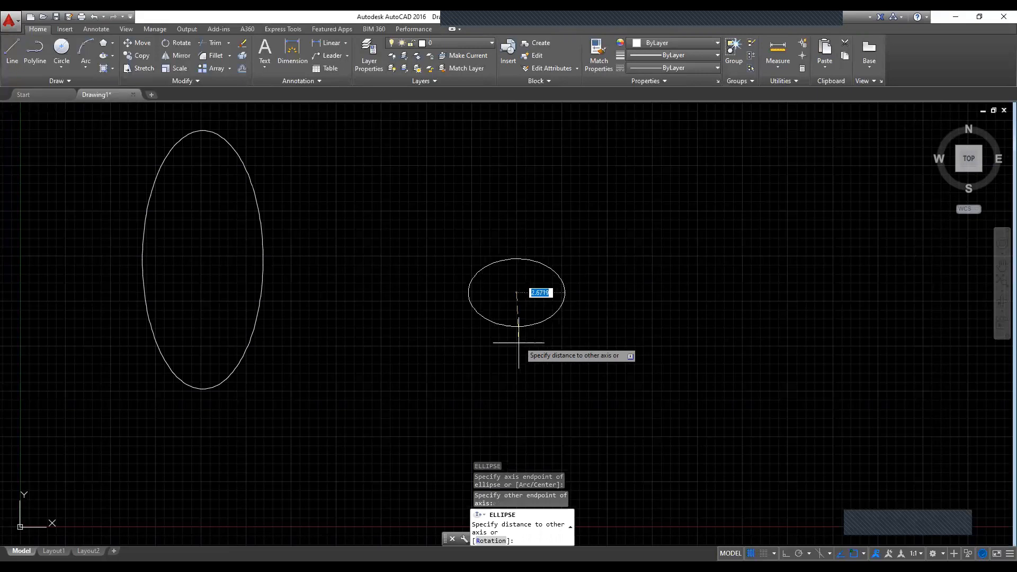
click(517, 427)
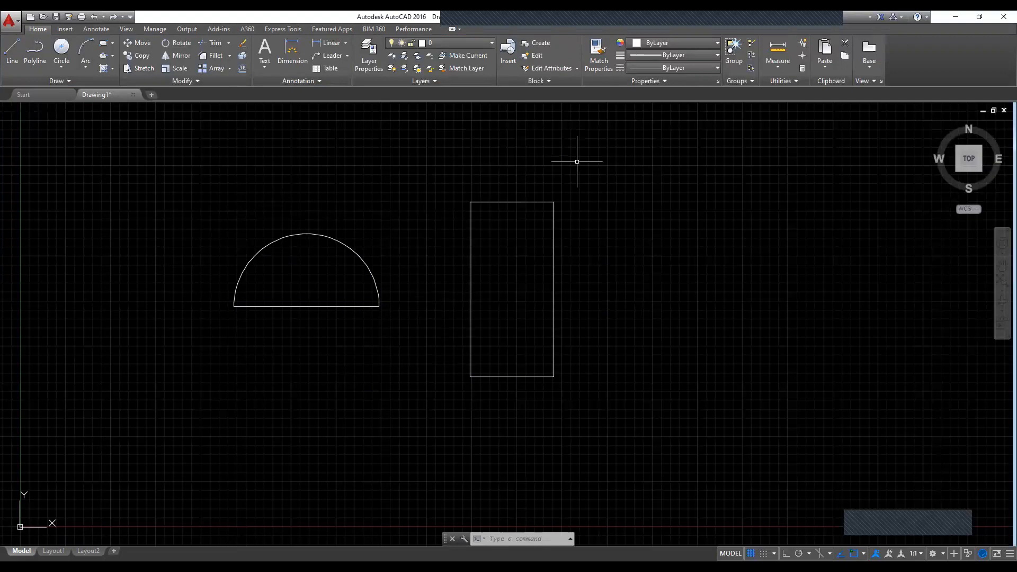
Step: Hatch the inside of the half-circle with the ANSI31 pattern at a scale of 2
click(104, 69)
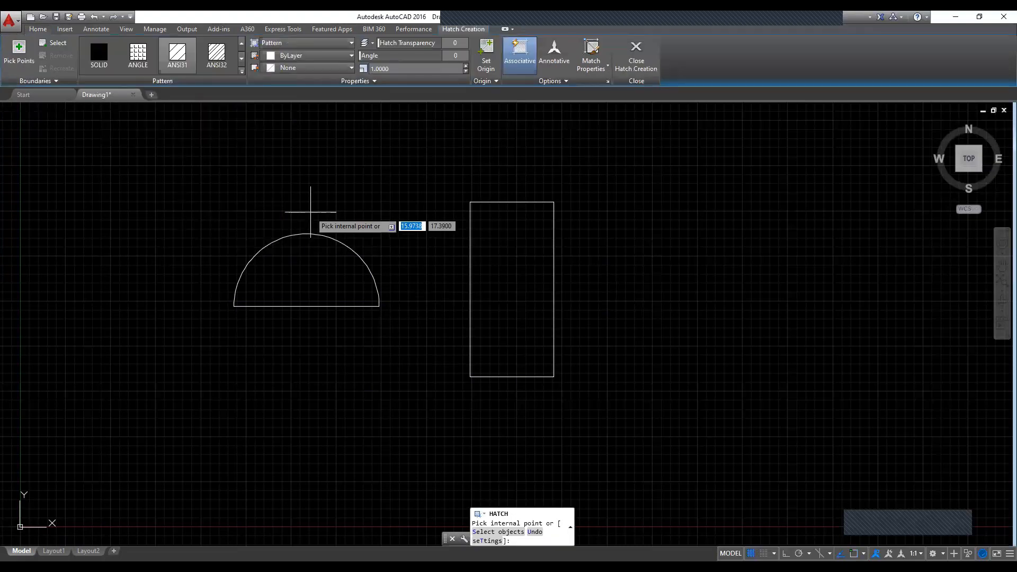
click(302, 280)
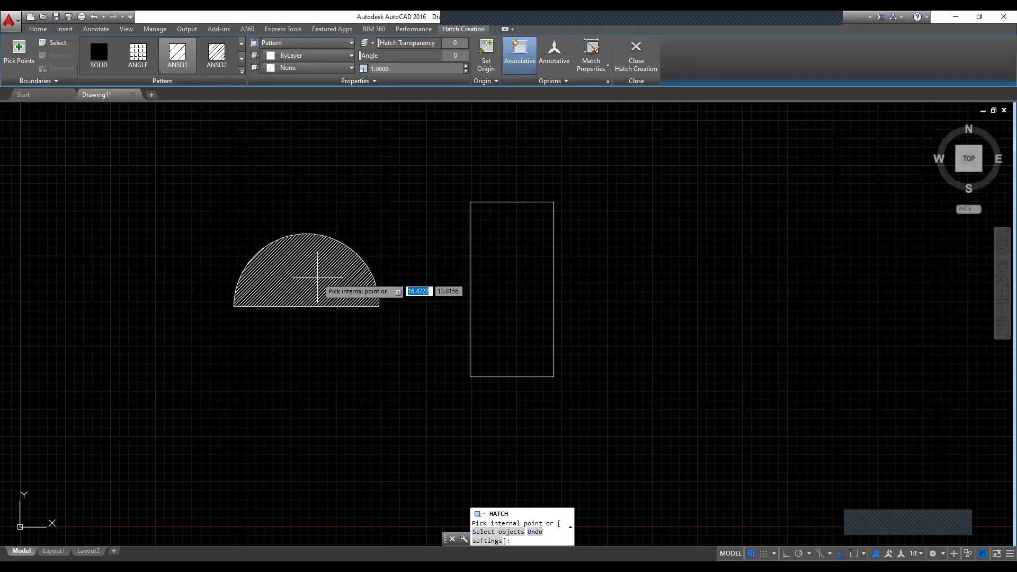
click(317, 276)
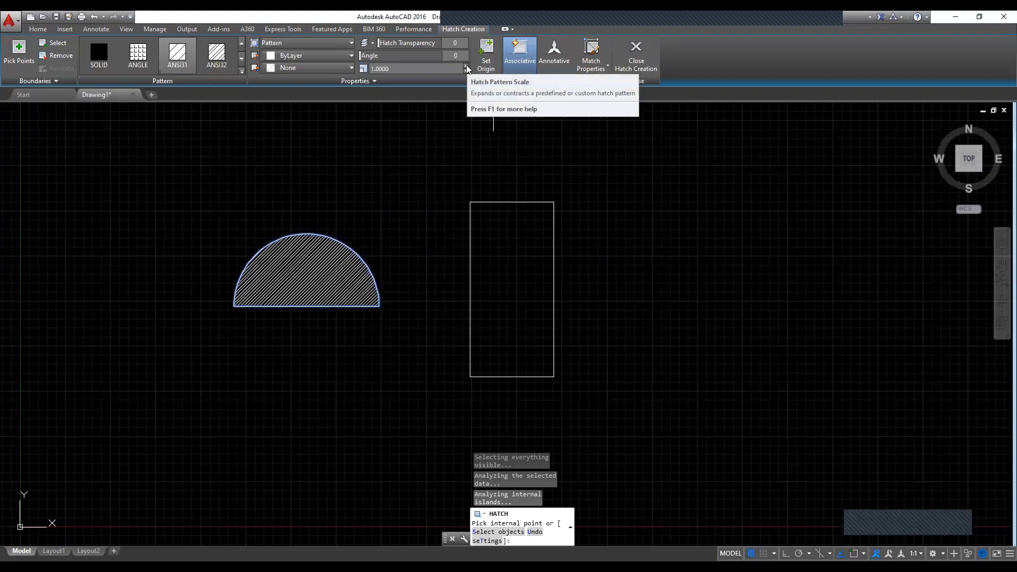
click(466, 66)
click(466, 66)
click(466, 66)
click(466, 66)
click(467, 65)
click(466, 65)
click(467, 65)
click(466, 65)
click(466, 65)
click(466, 66)
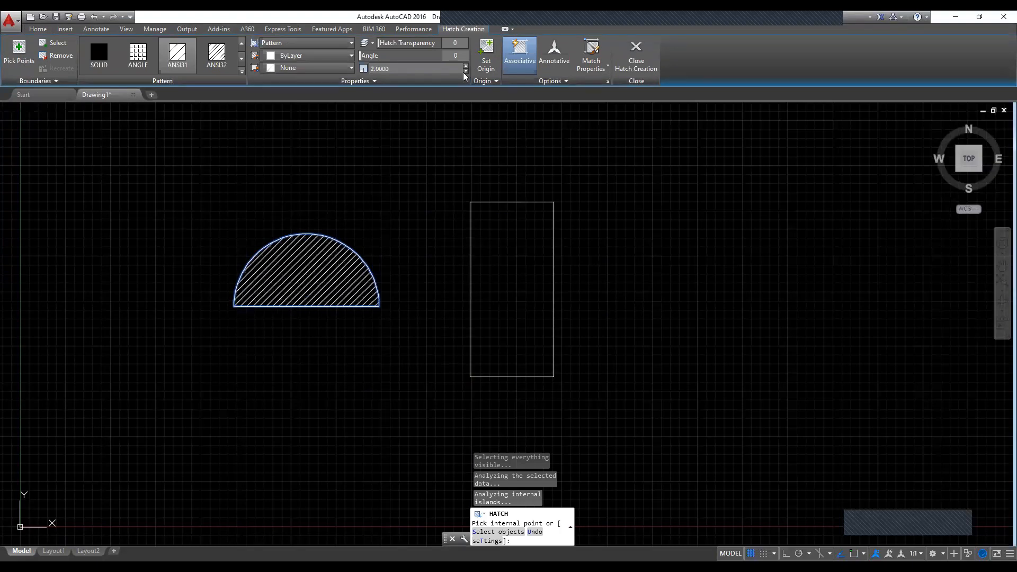
click(641, 59)
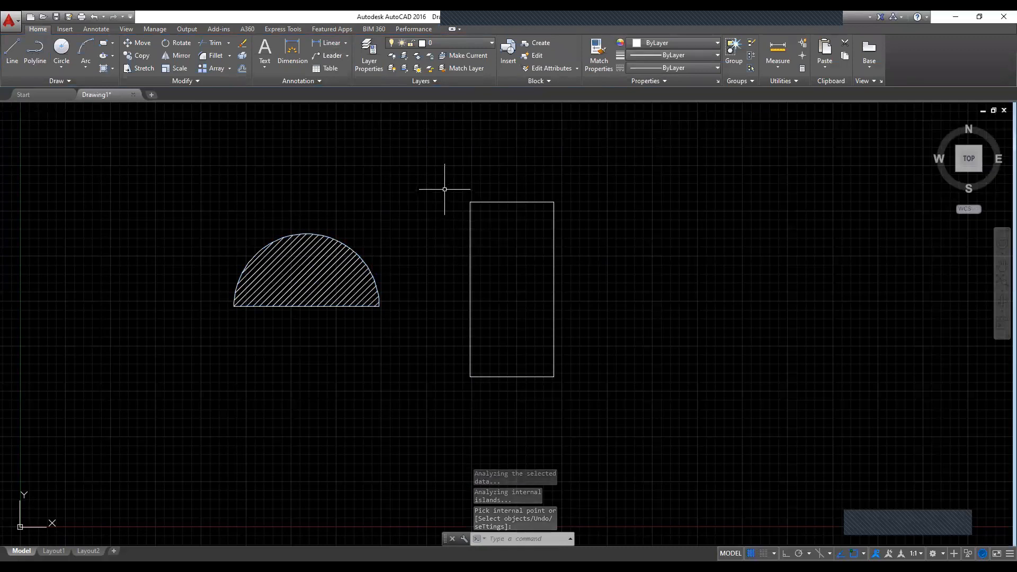
Step: Hatch the inside of the tall rectangle with the ANGLE pattern
text(H)
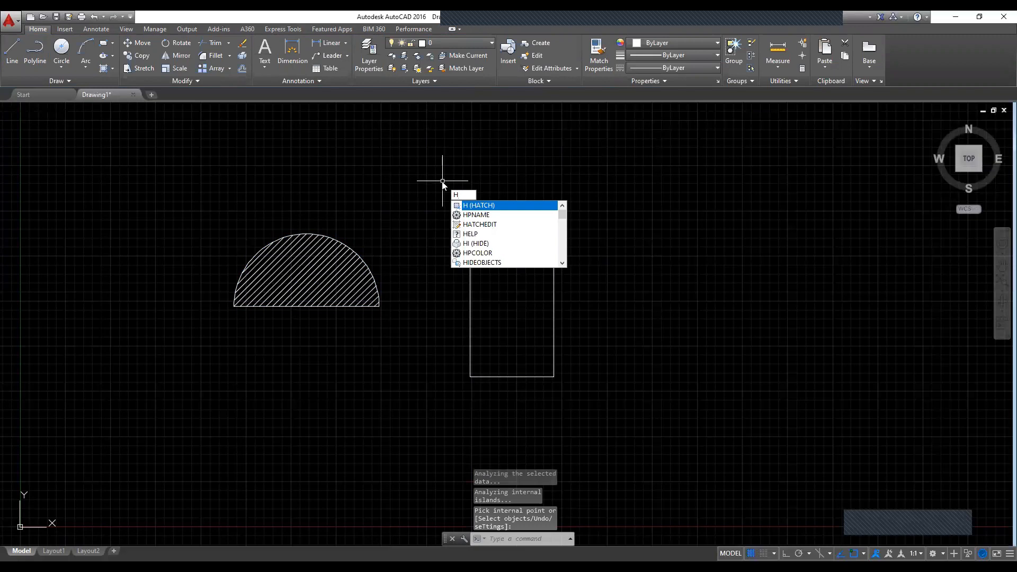
key(Return)
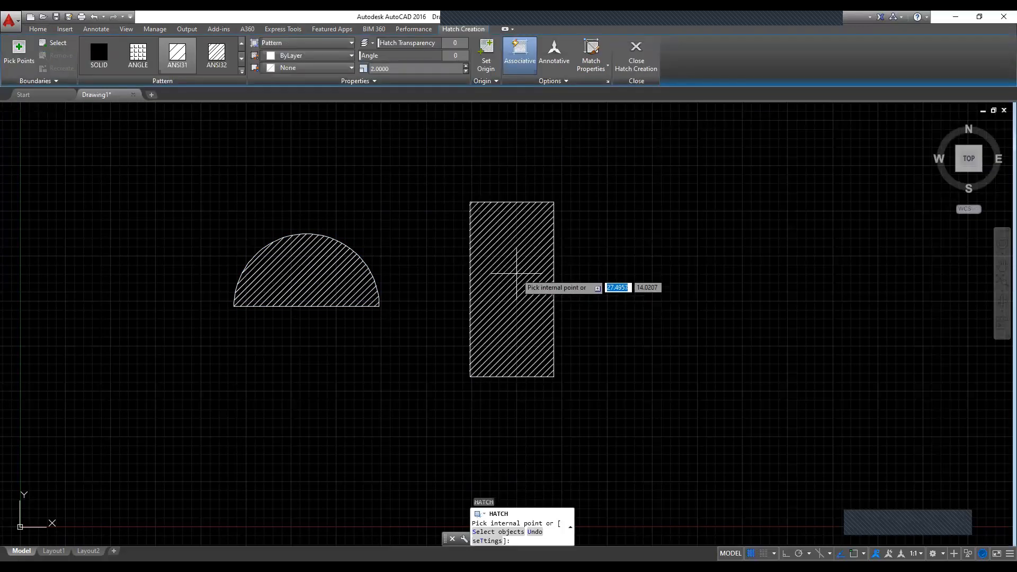
click(521, 291)
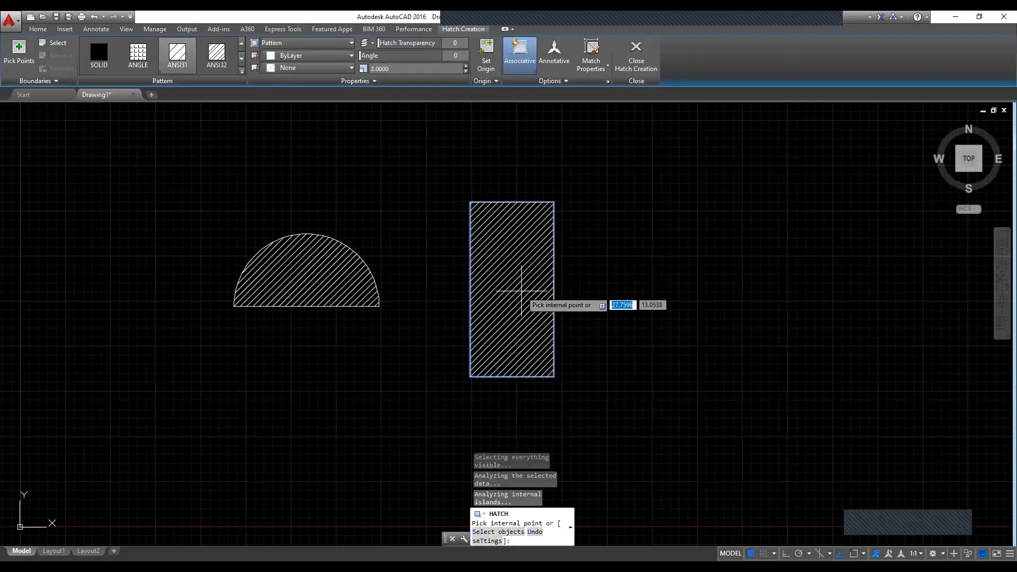
click(137, 55)
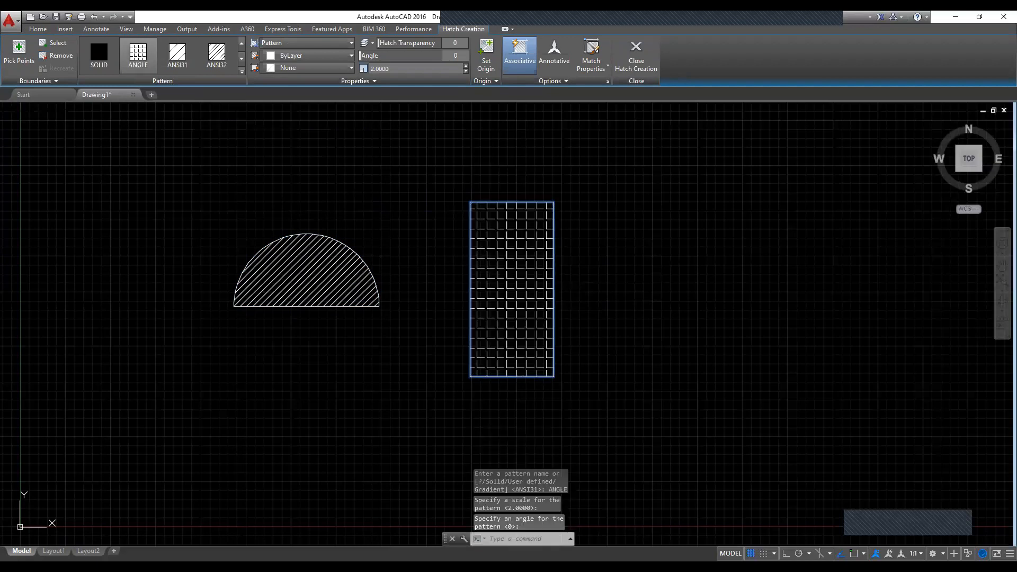
click(637, 53)
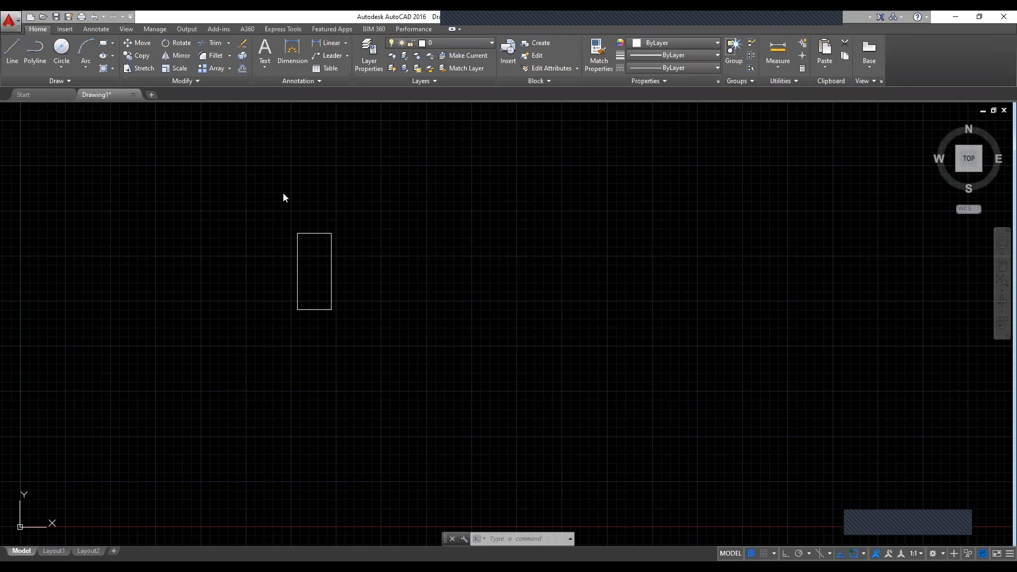
Step: Move the small rectangle by its upper-right corner to a freehand point up and to the right of its original location
text(M)
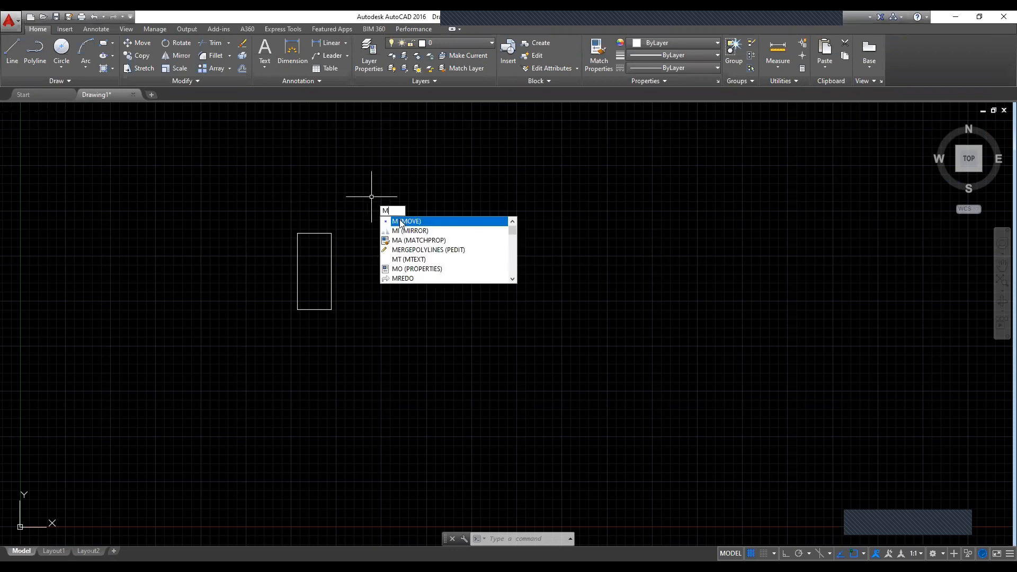
click(399, 221)
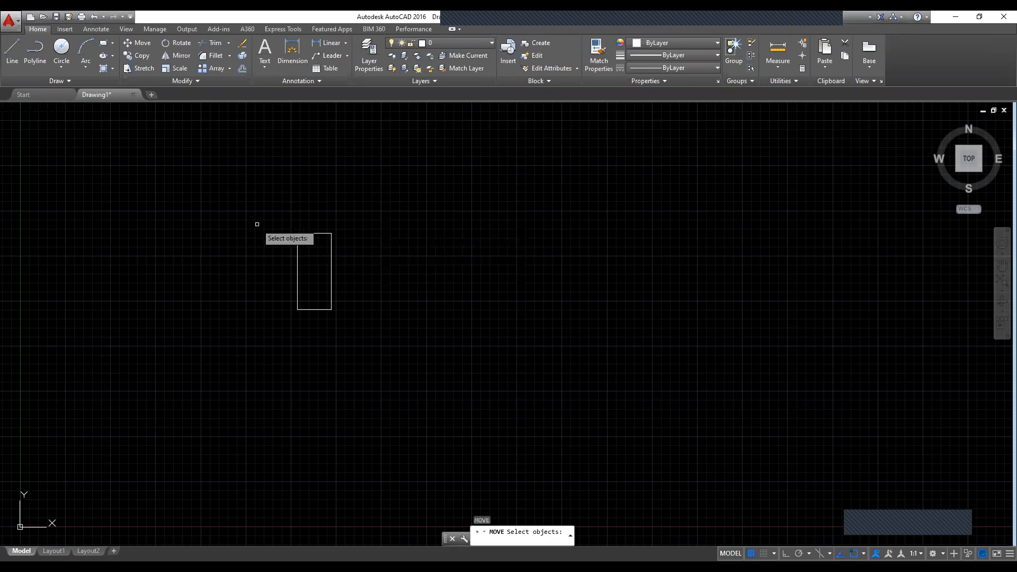
click(308, 234)
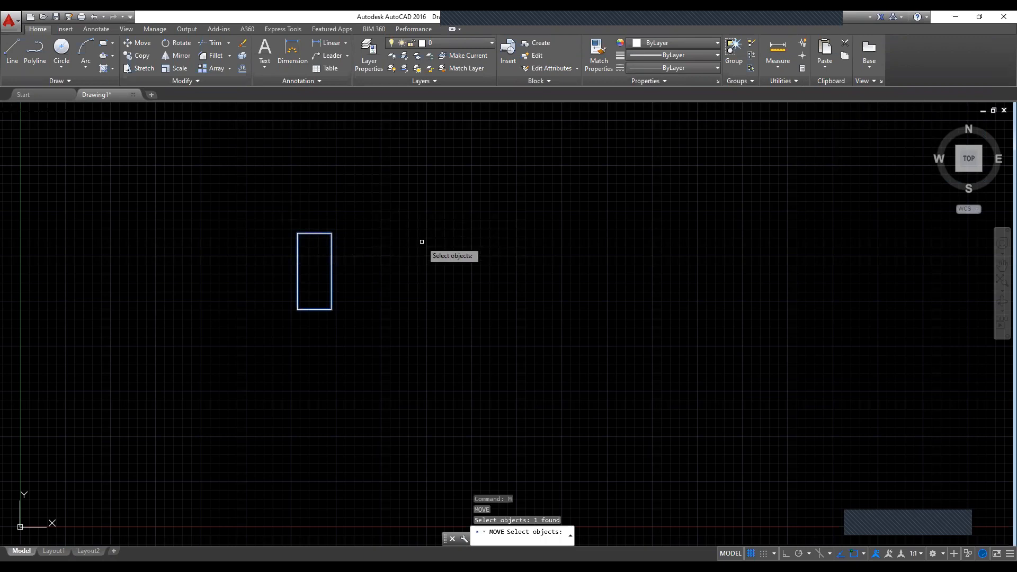
key(Return)
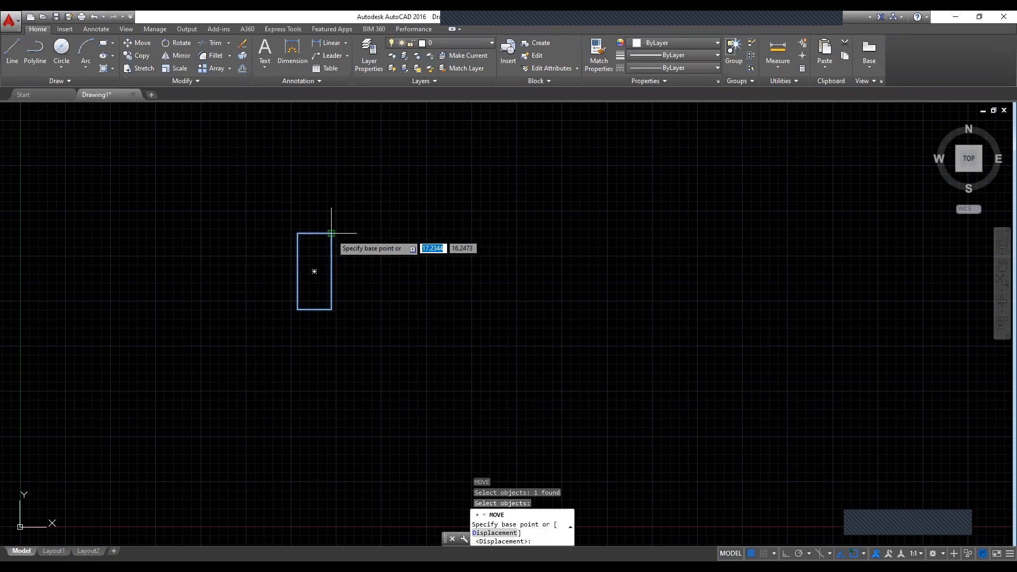
click(331, 233)
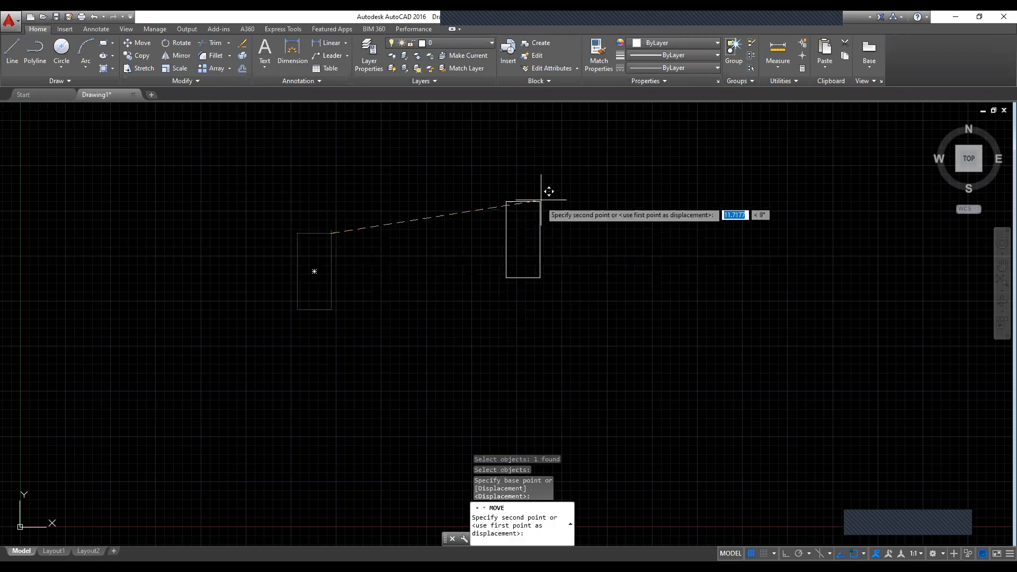
click(456, 182)
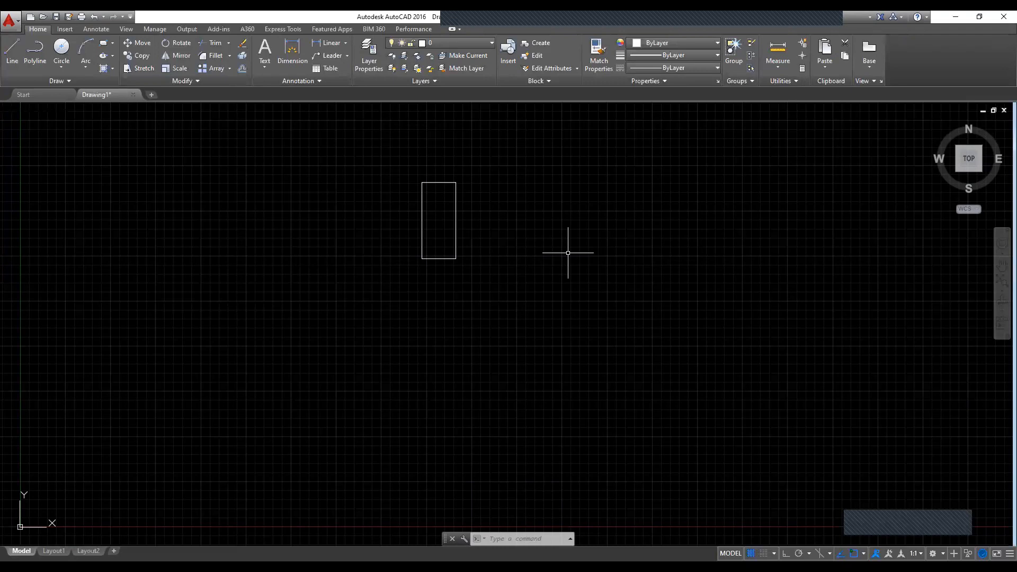
Step: Copy the rectangle from its upper-right corner, placing four freehand copies in a loose row lower in the drawing, from left to right
text(CO)
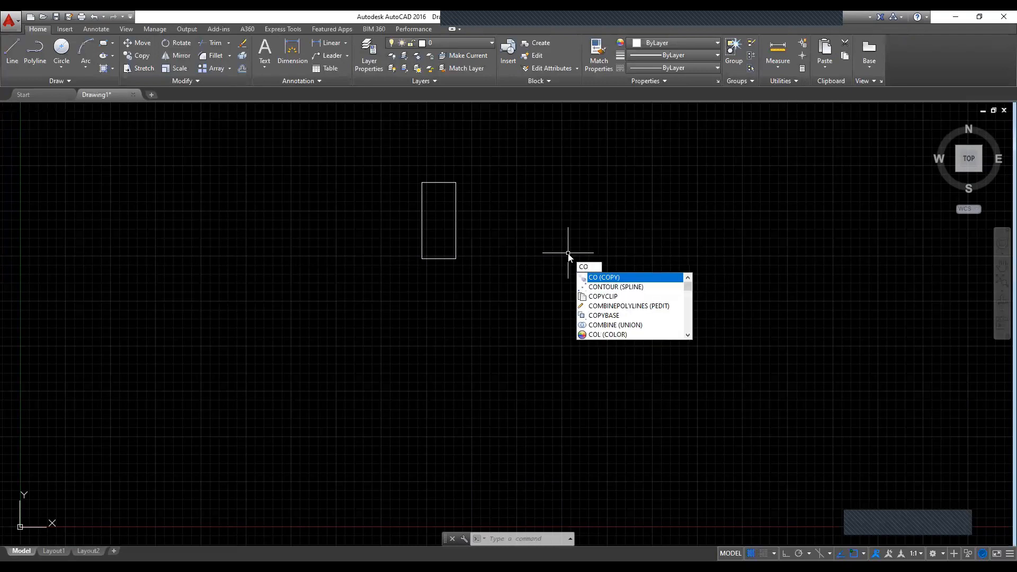
key(Return)
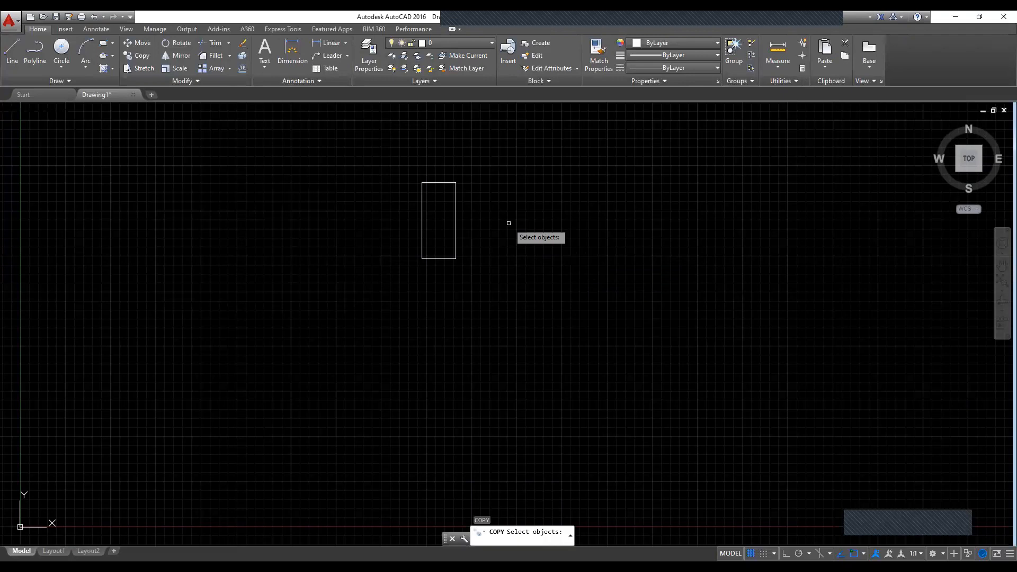
click(434, 182)
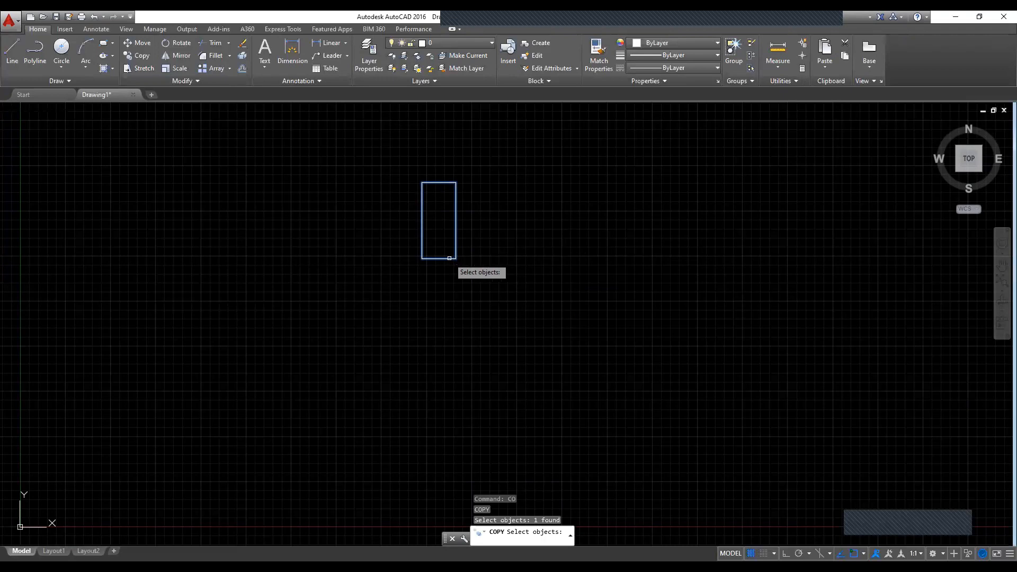
key(Return)
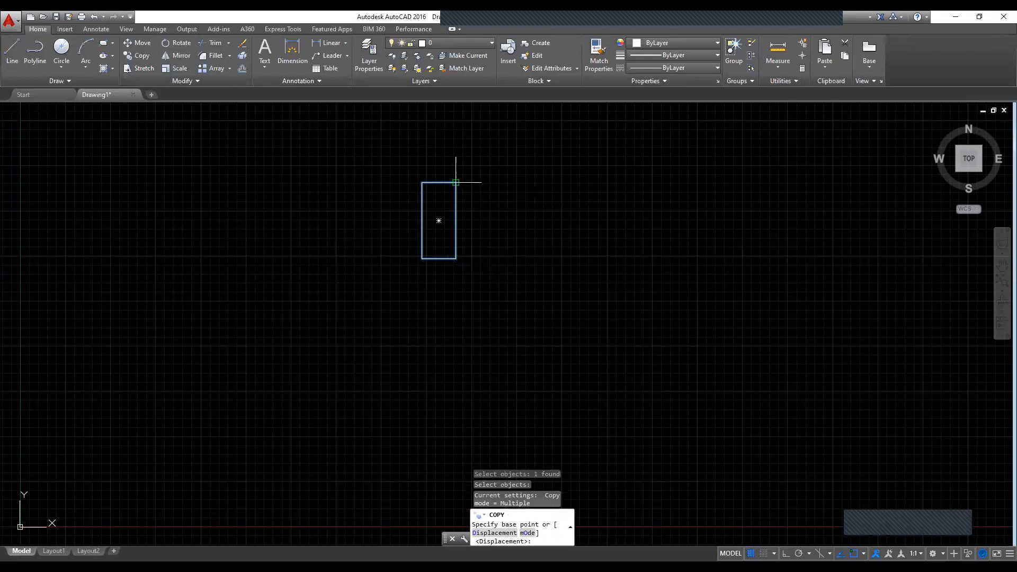
click(455, 182)
click(299, 249)
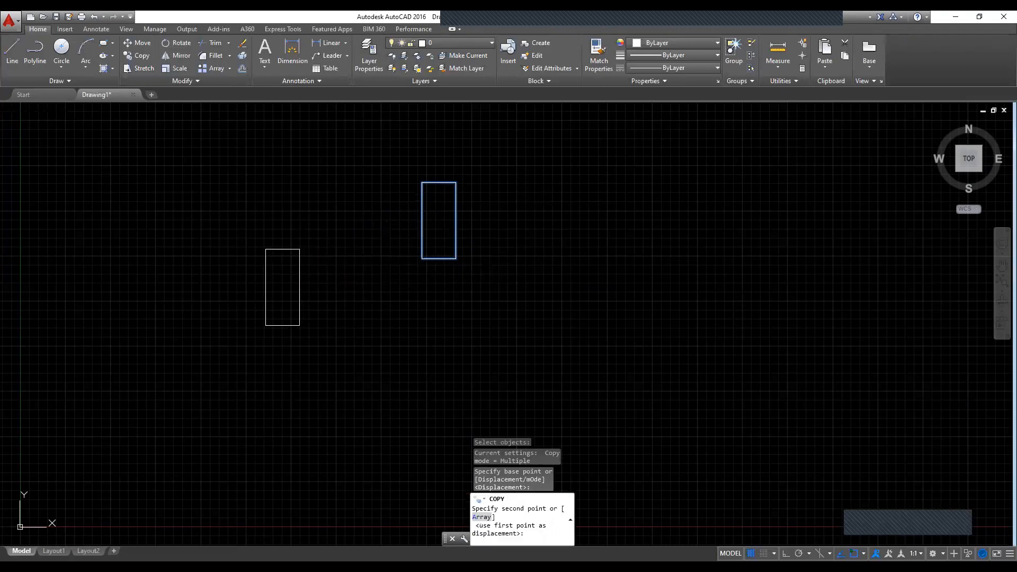
click(383, 277)
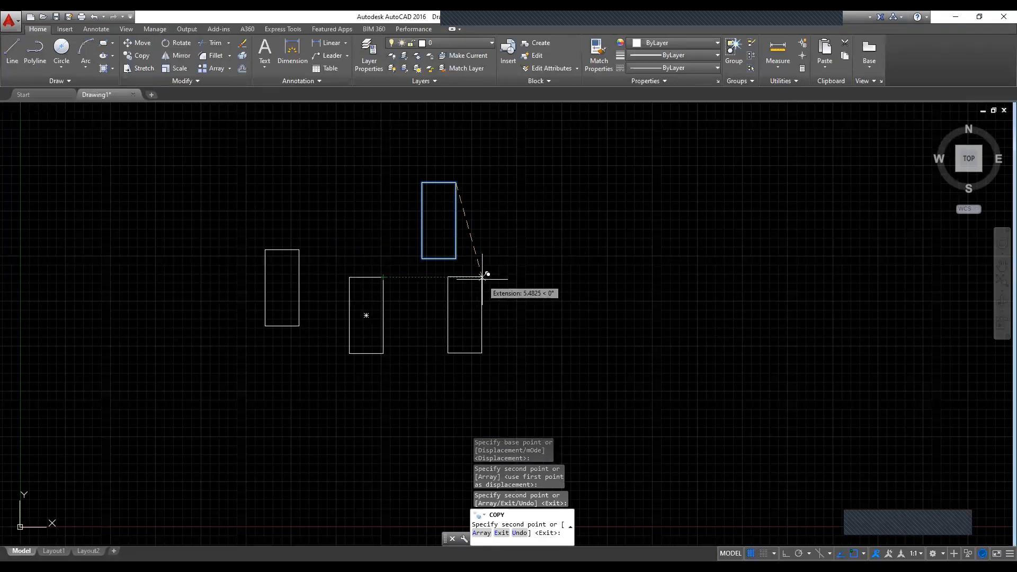
click(488, 277)
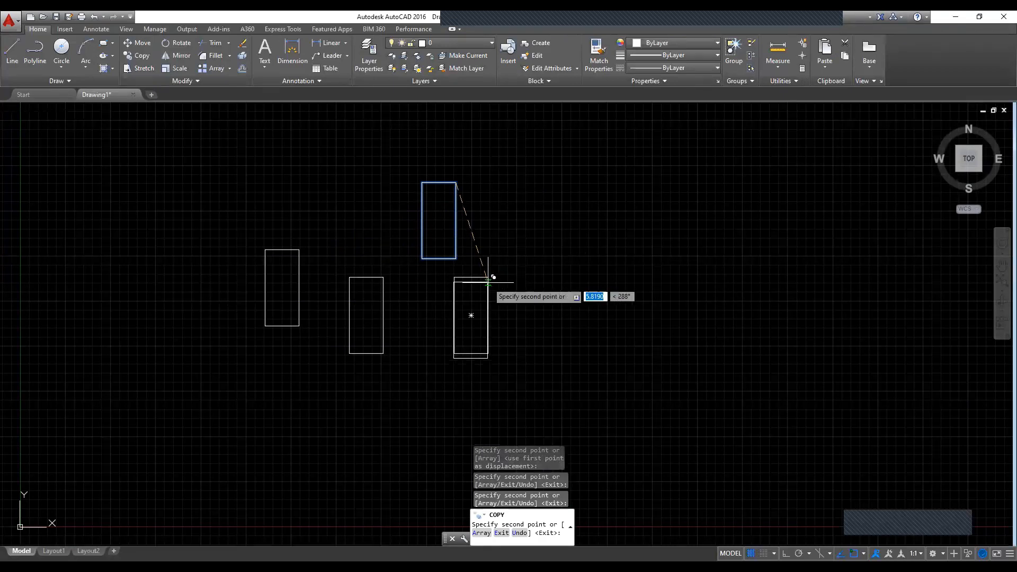
click(576, 235)
key(Escape)
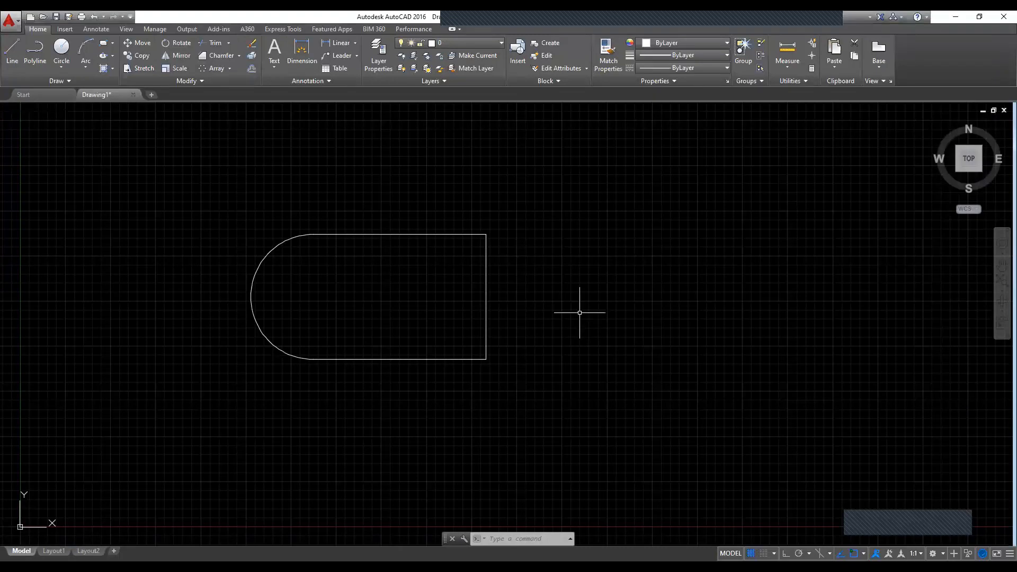
Step: Stretch the straight end of the round-ended shape horizontally to the right from its right edge's midpoint, with Ortho on, to roughly double the shape's length
key(Return)
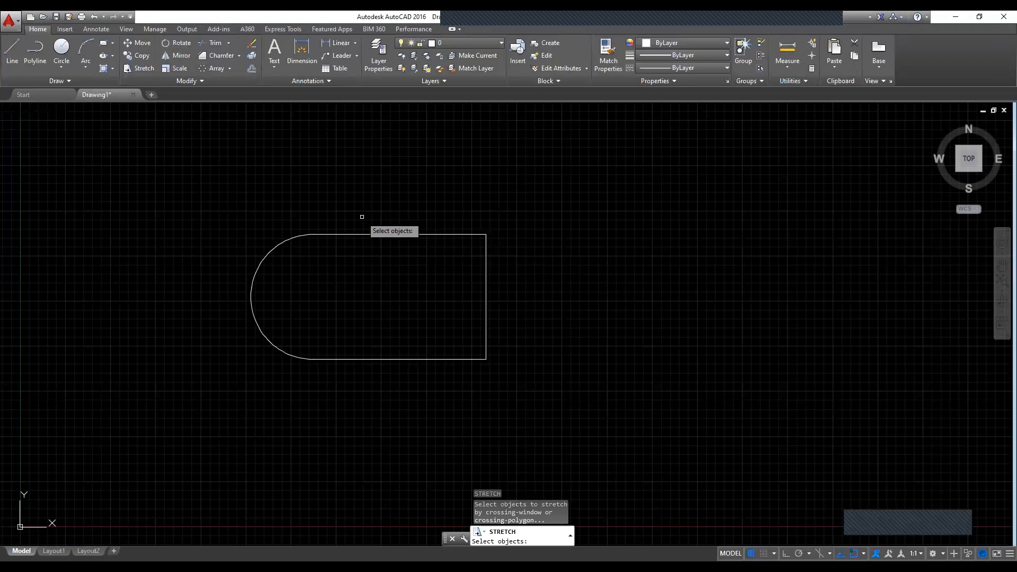
click(542, 179)
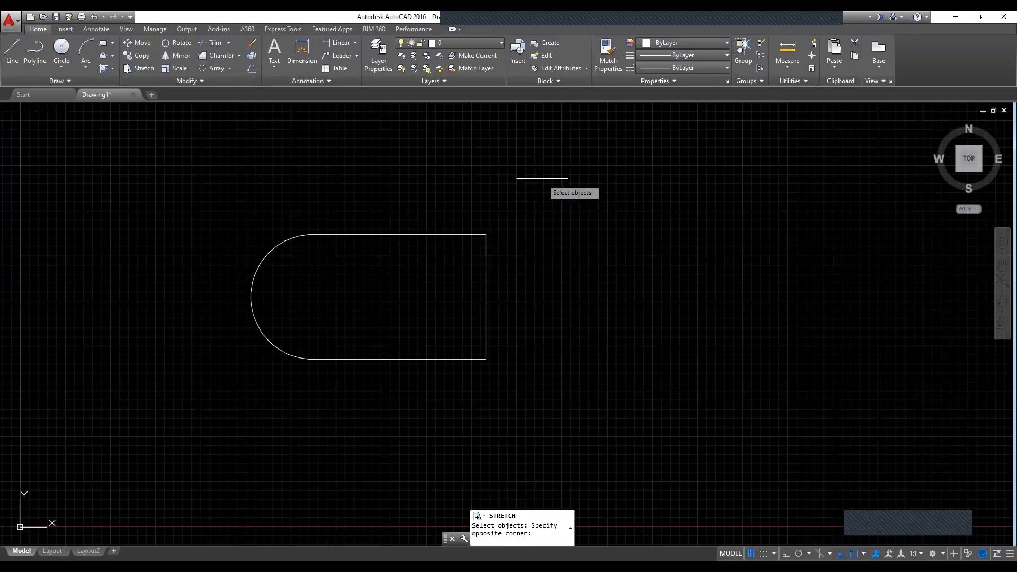
click(369, 409)
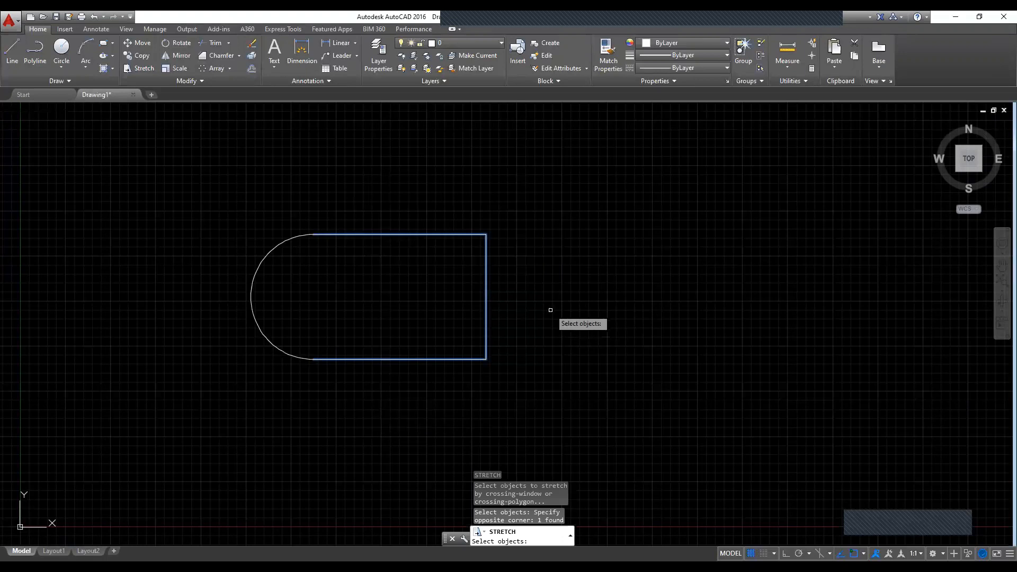
key(Return)
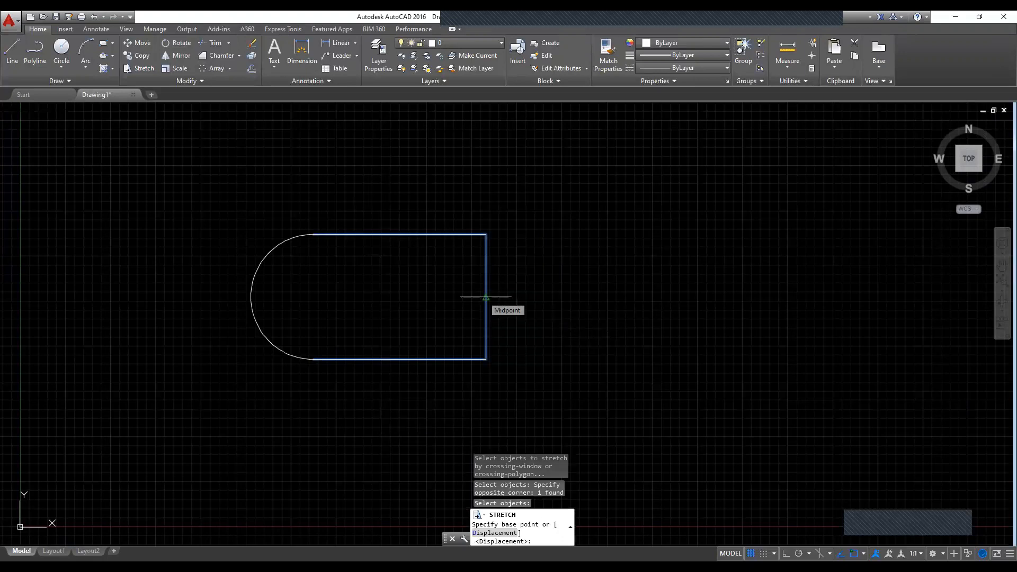
click(485, 297)
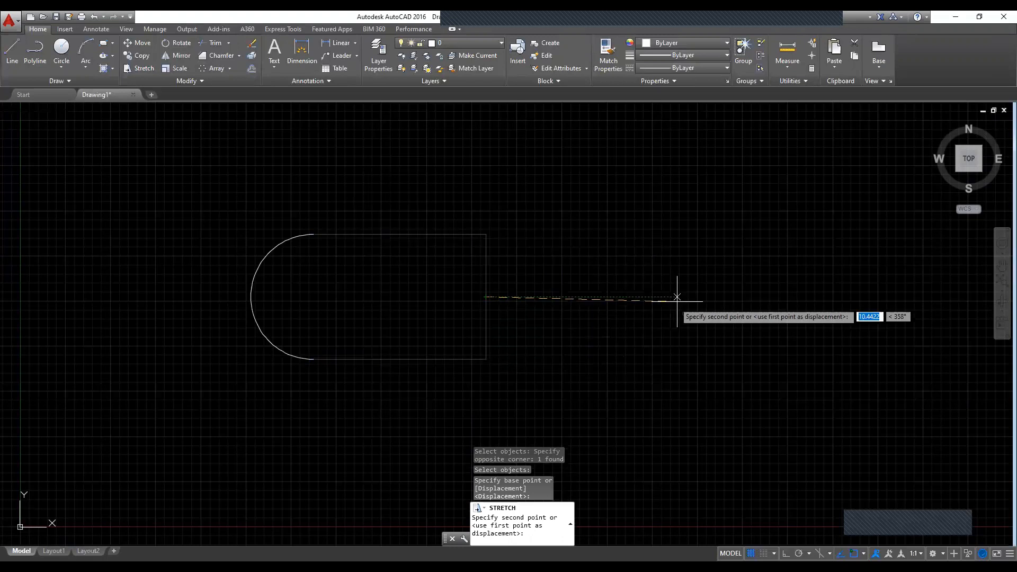
key(F8)
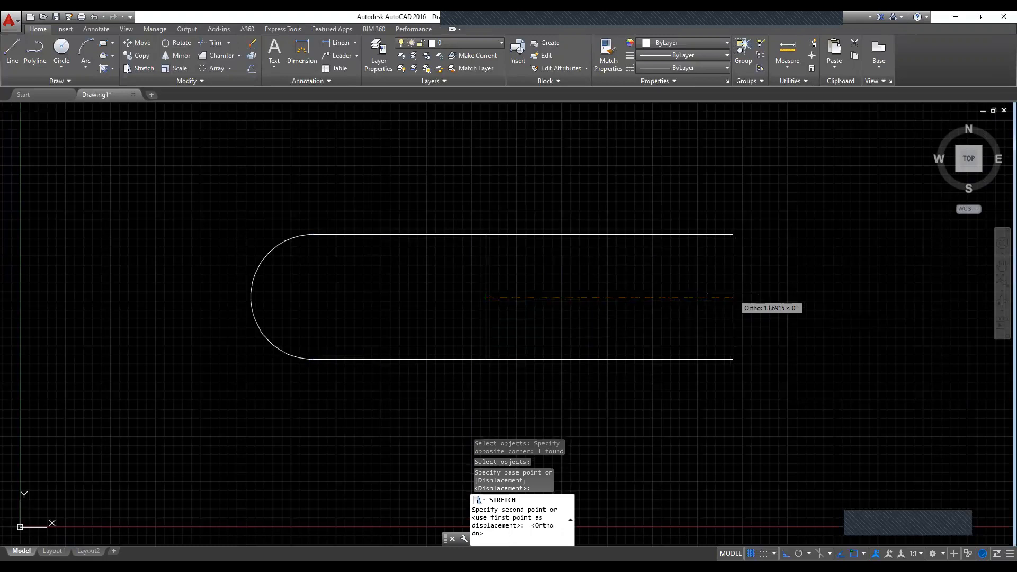
click(757, 295)
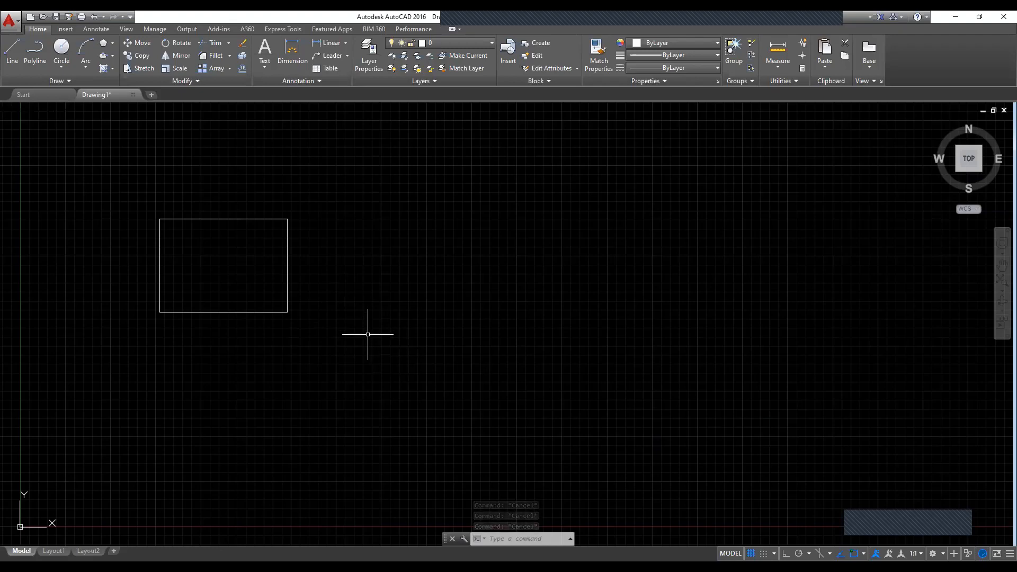
Step: Rotate the rectangle about its lower-right corner, setting the angle freehand with a point almost straight below that corner
text(RO)
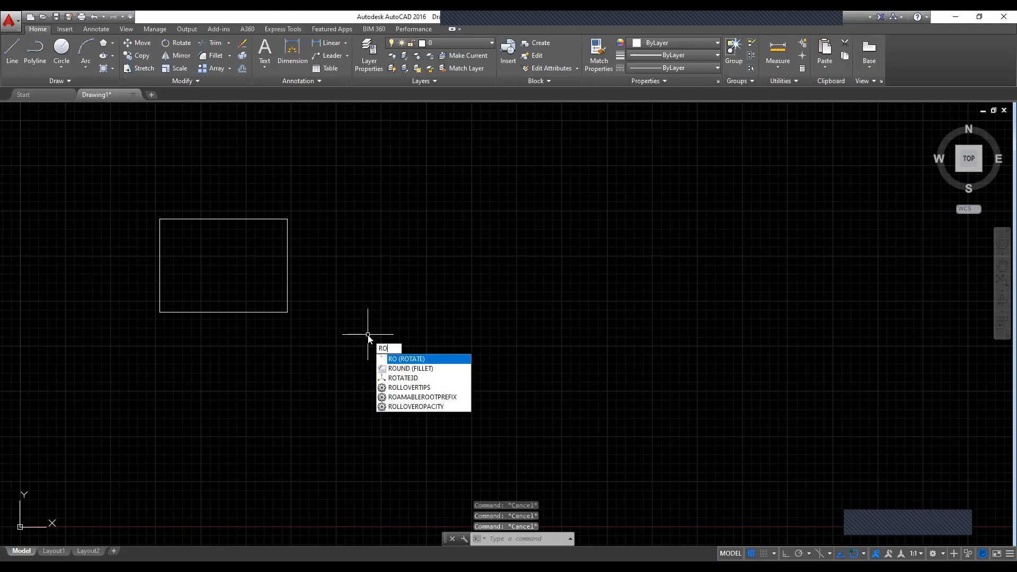
key(Return)
click(95, 182)
click(347, 377)
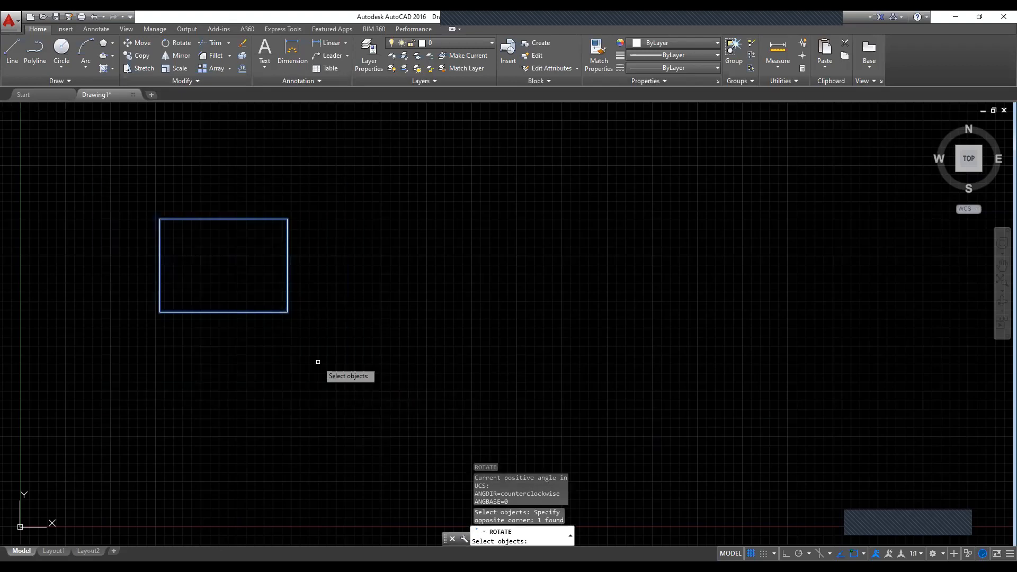
key(Return)
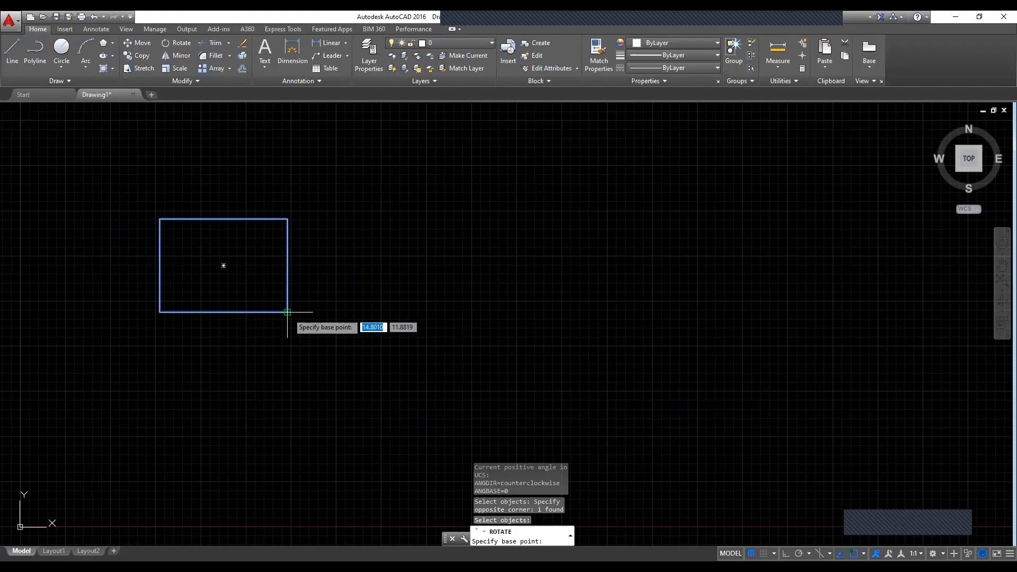
click(287, 312)
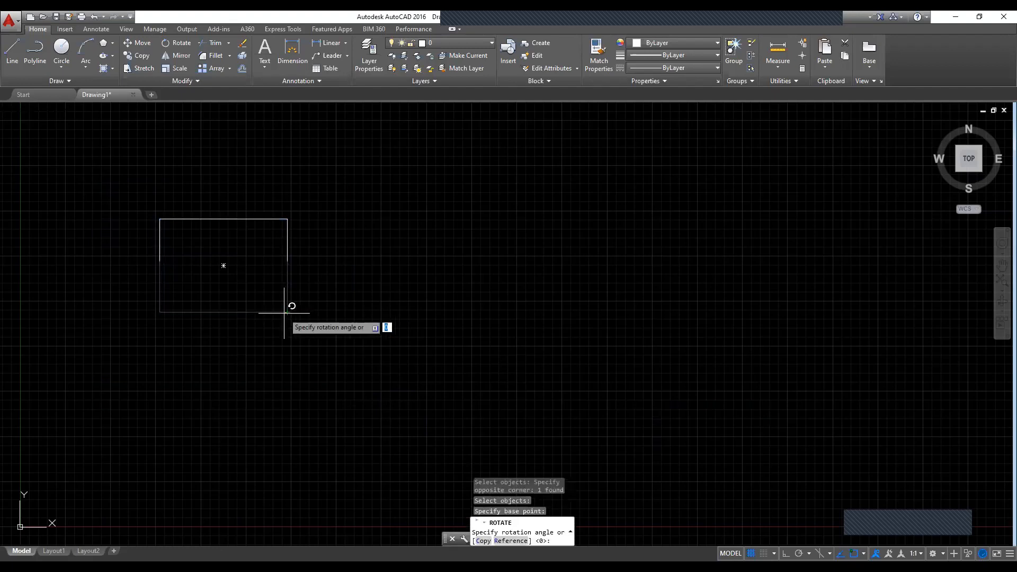
click(289, 340)
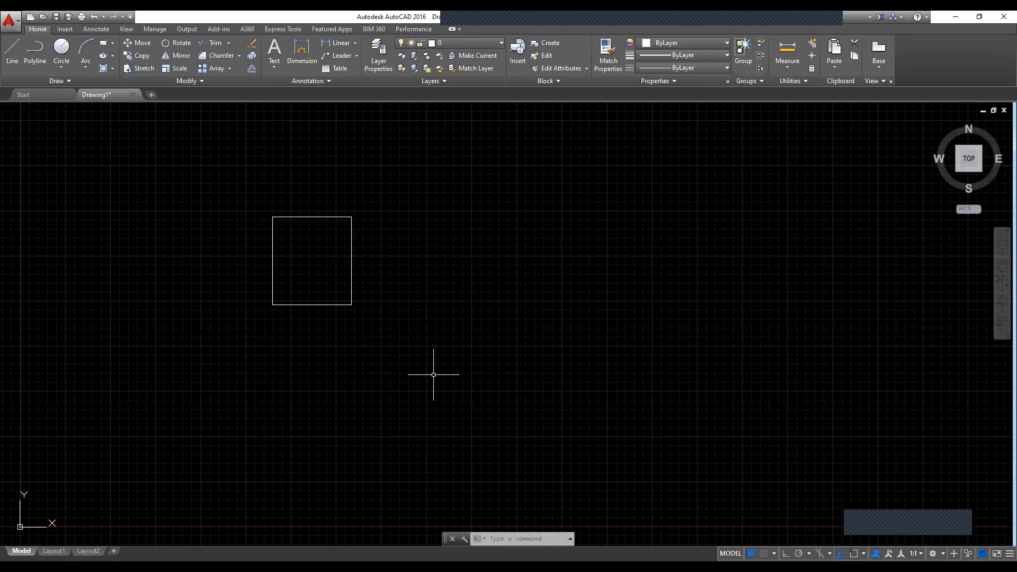
Step: Mirror the rectangle across a vertical line about 4.95 units long just to its right, with Ortho on, keeping the source object
text(MI)
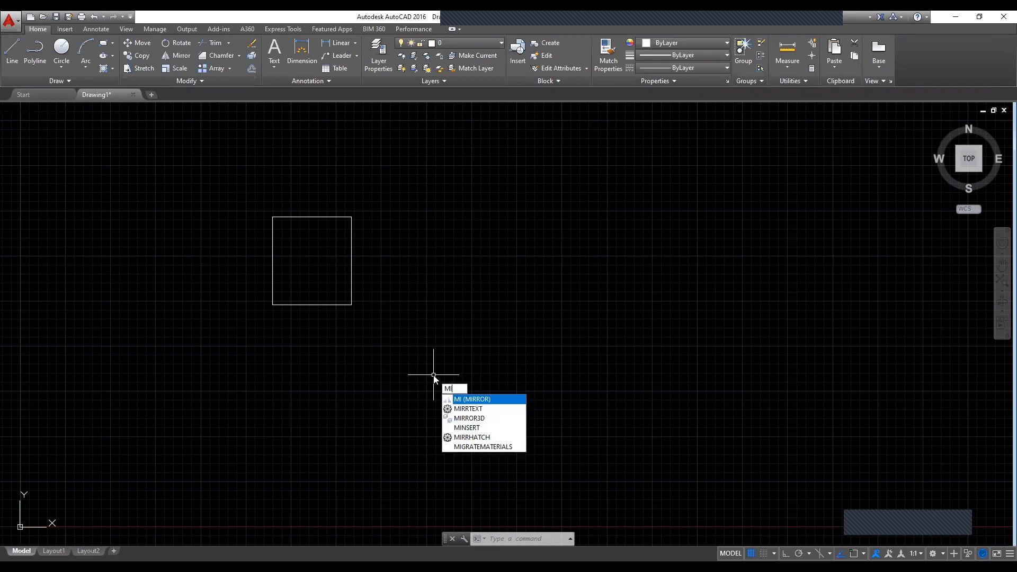
key(Return)
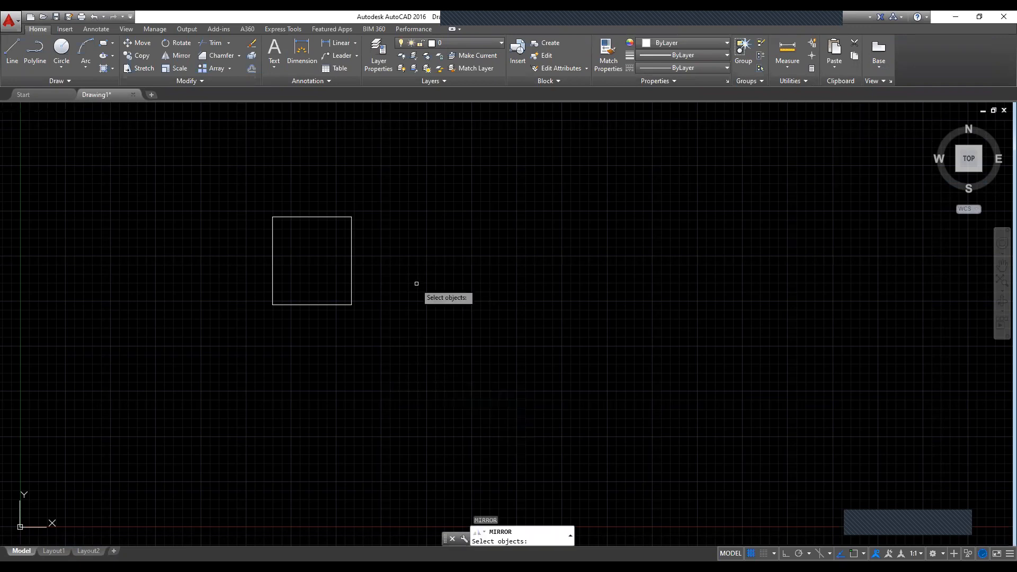
click(242, 187)
click(468, 428)
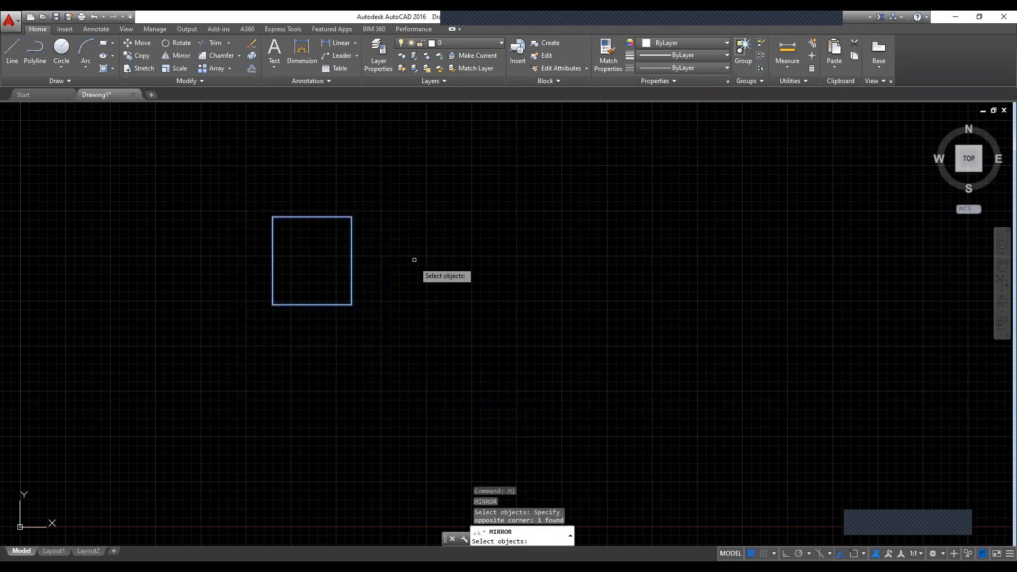
key(Return)
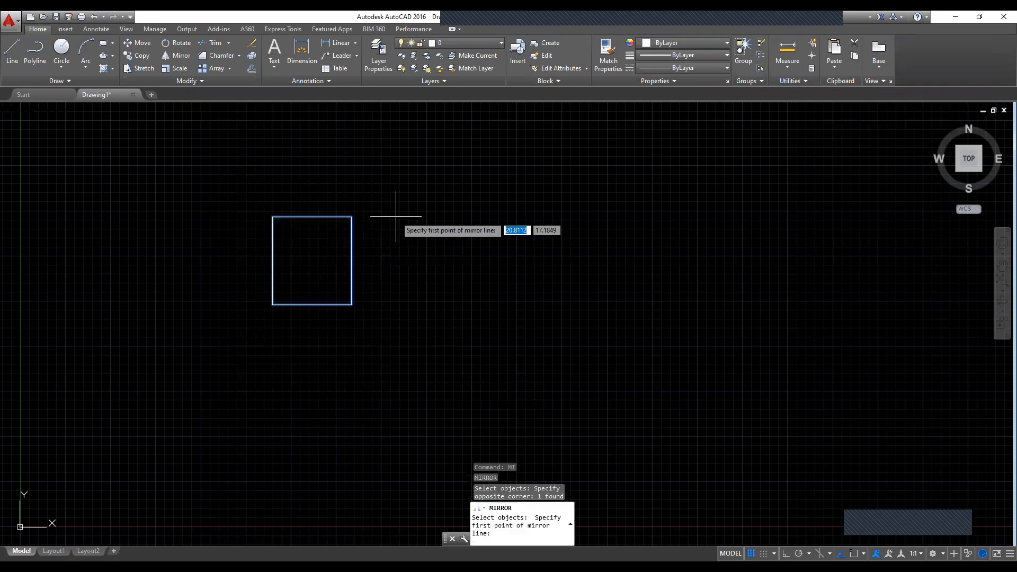
click(395, 216)
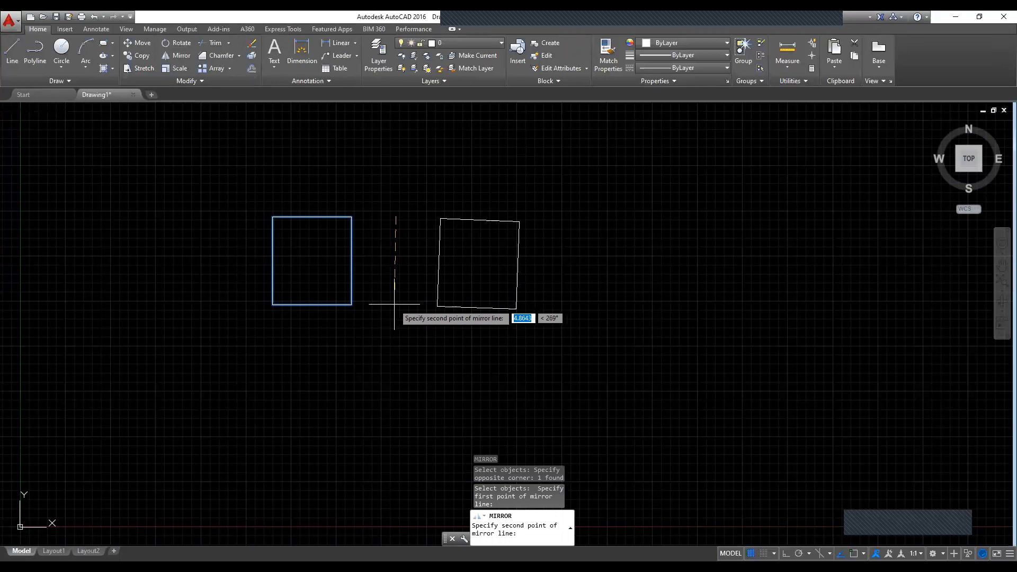
key(F8)
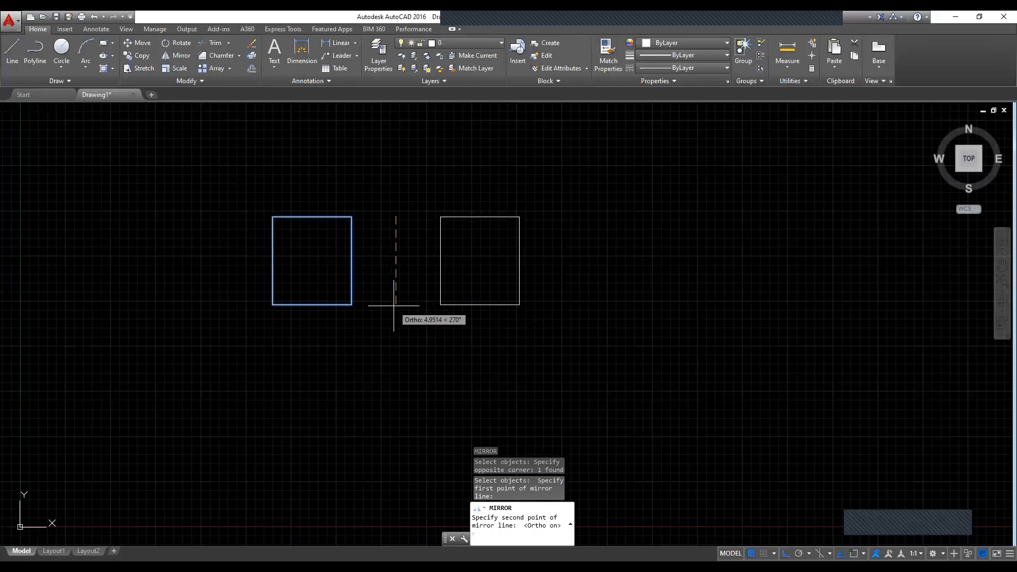
click(394, 305)
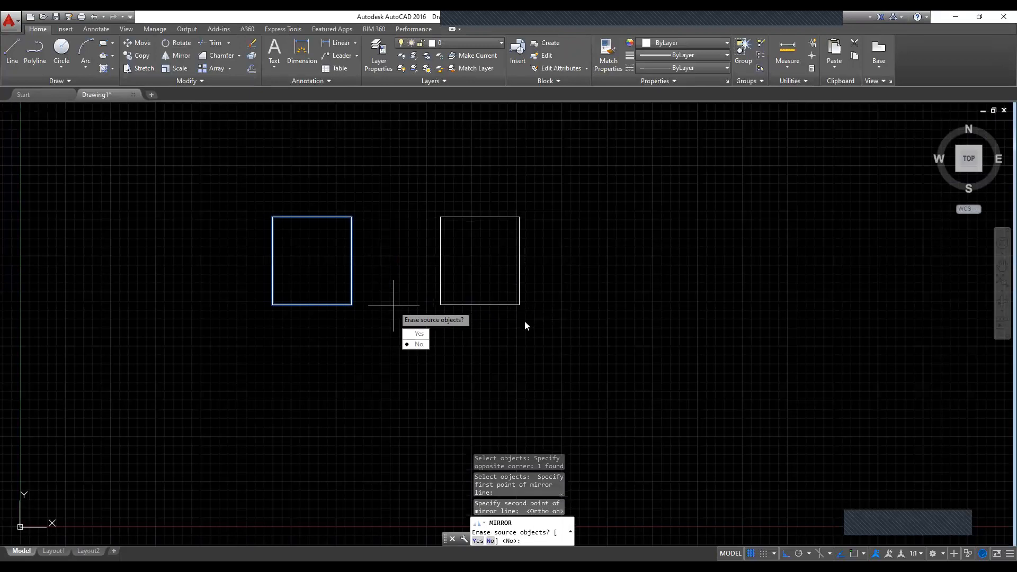
click(410, 344)
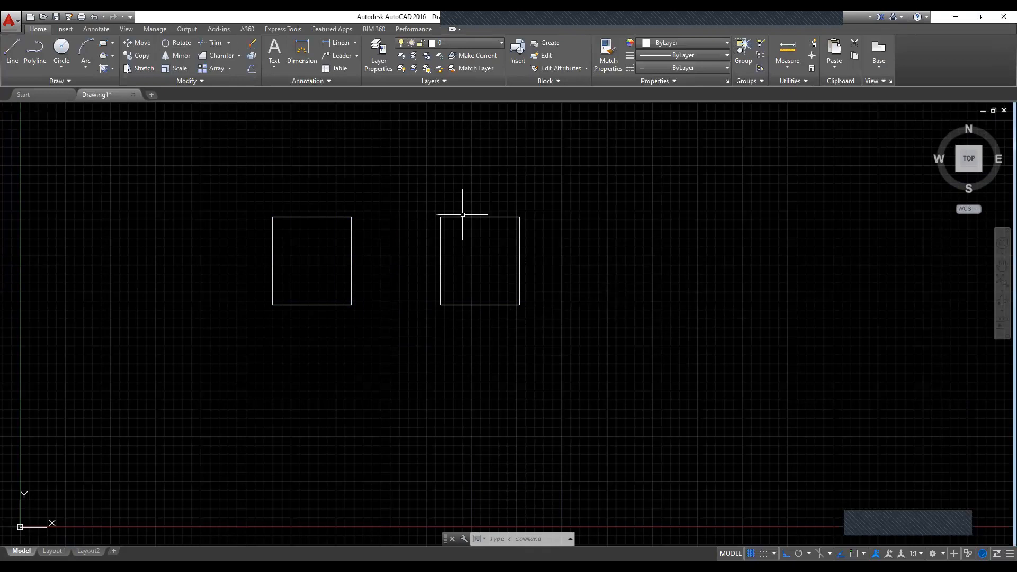
Step: Scale the right rectangle from its lower-left corner by a freehand factor of about 2.02
text(sc)
key(Return)
click(397, 190)
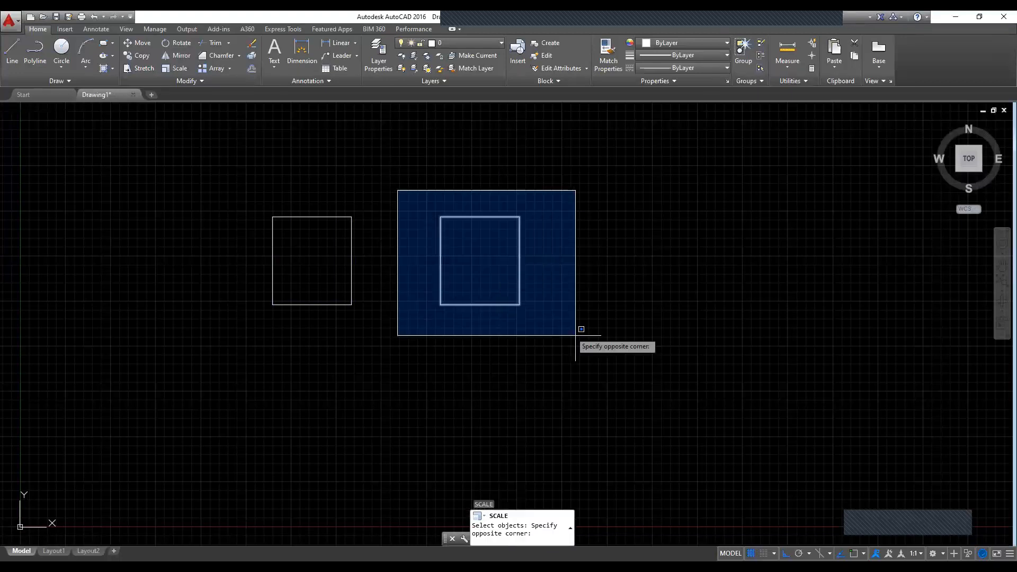
click(588, 339)
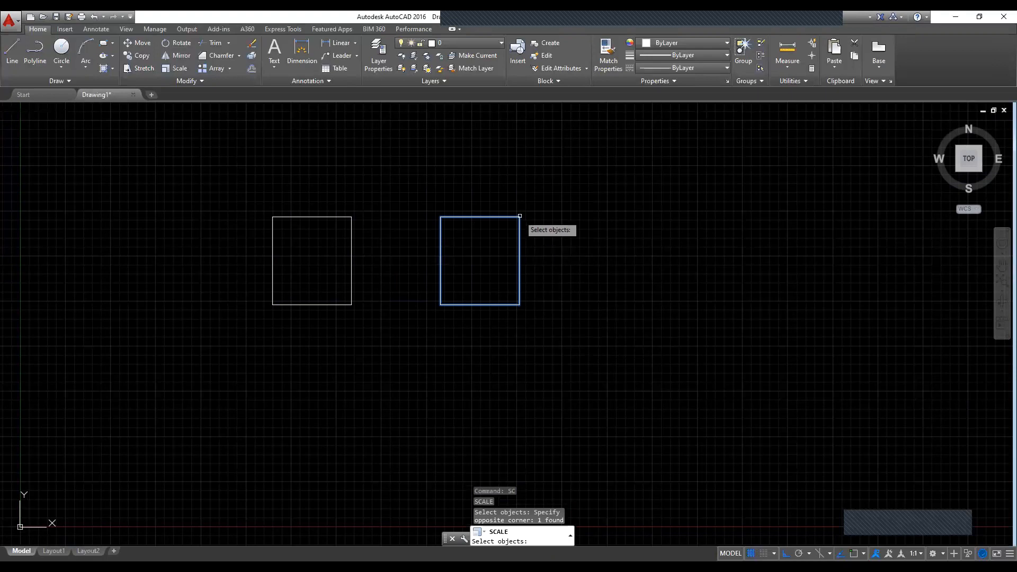
key(Return)
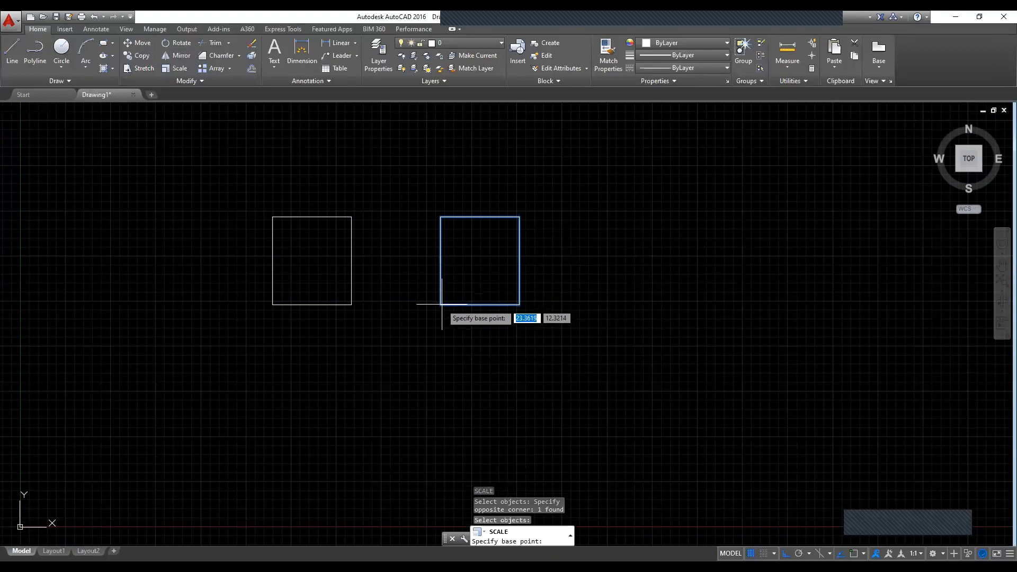
click(442, 304)
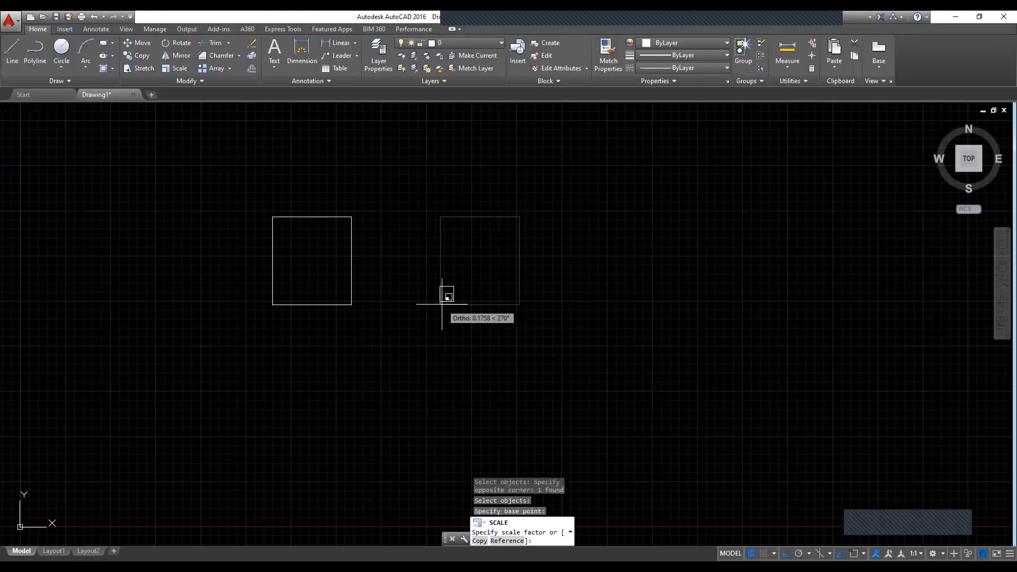
click(403, 333)
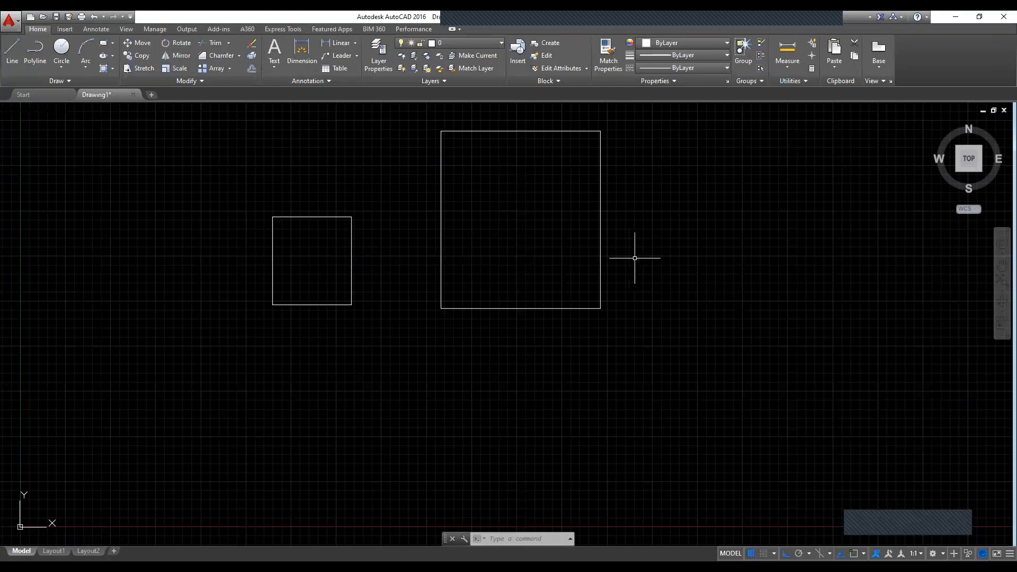
Step: Draw a horizontal line across the smaller left rectangle, slightly above its middle and extending past both sides
click(11, 51)
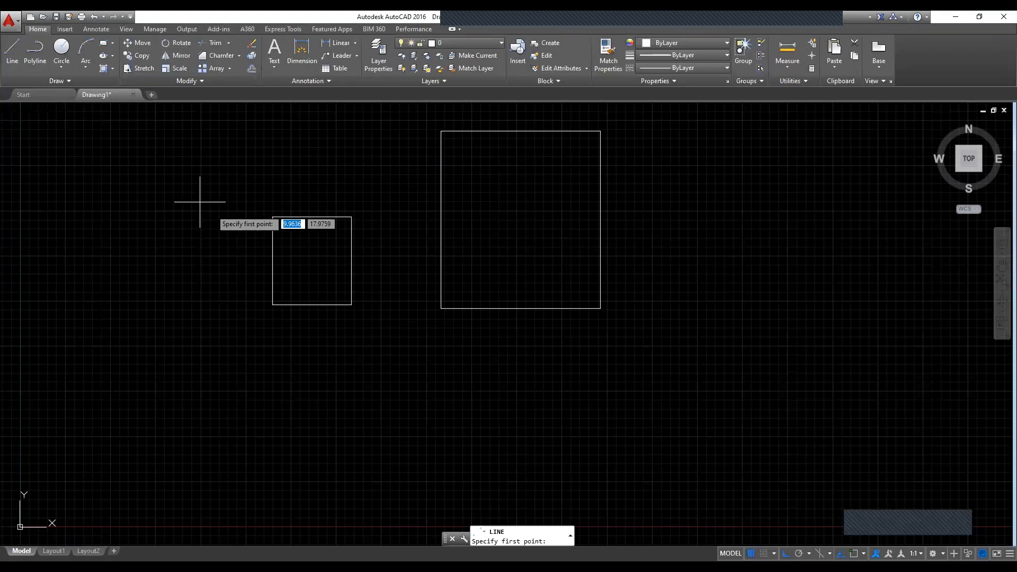
click(228, 253)
click(405, 251)
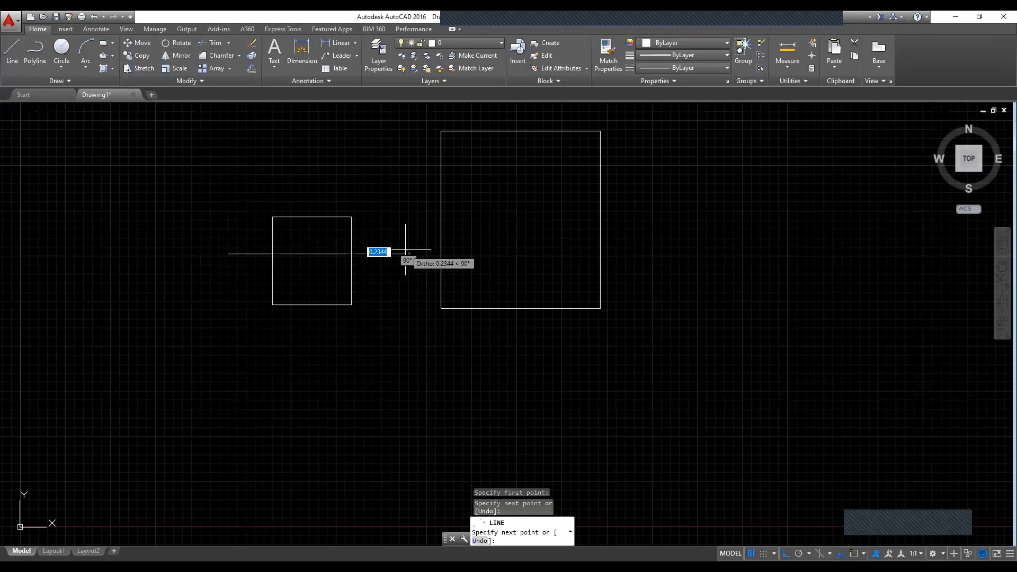
key(Return)
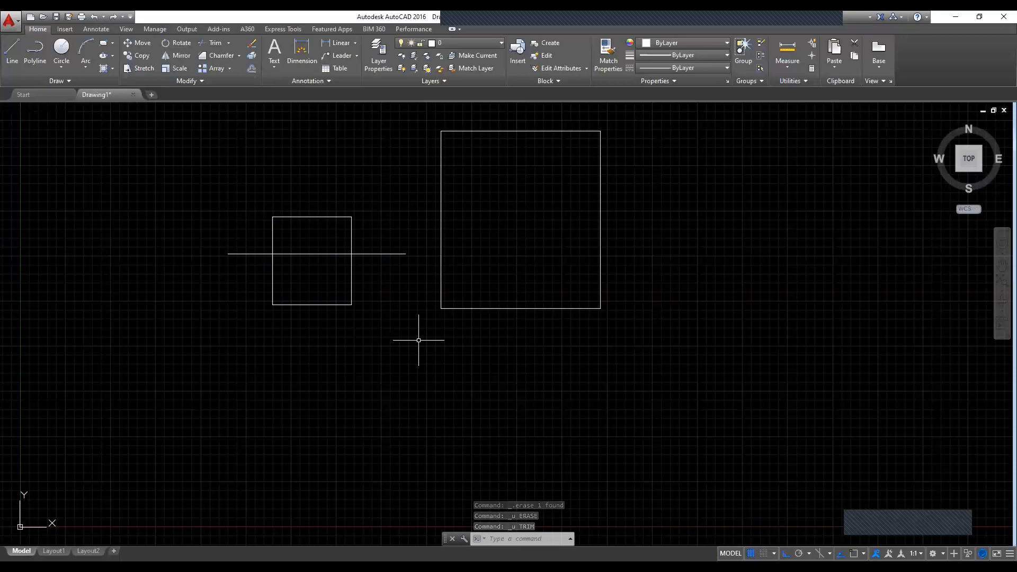
Step: Trim the left rectangle's sides above the horizontal line, using both objects as cutting edges, and delete the leftover top edge
text(TR)
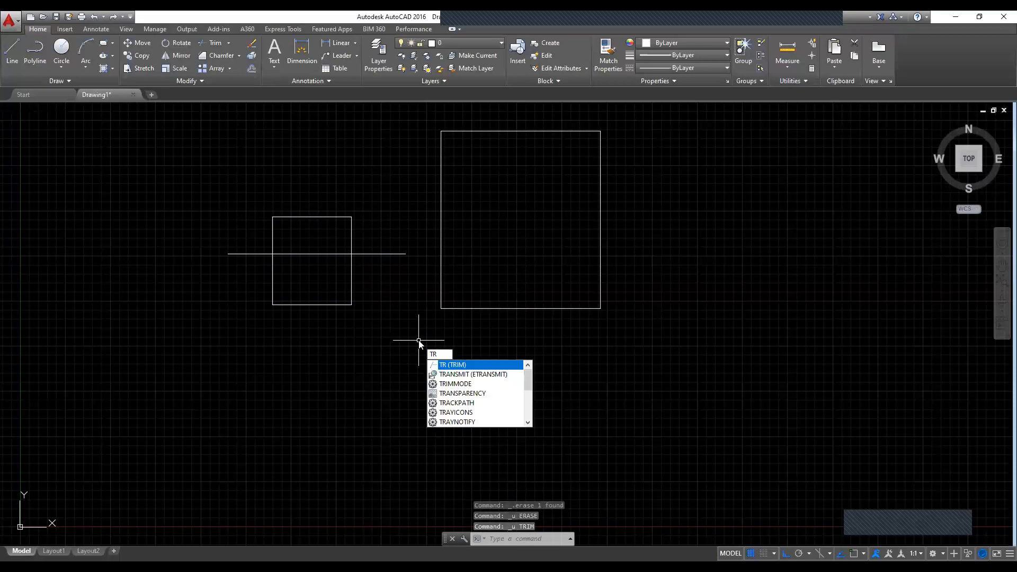
key(Return)
click(189, 185)
click(417, 348)
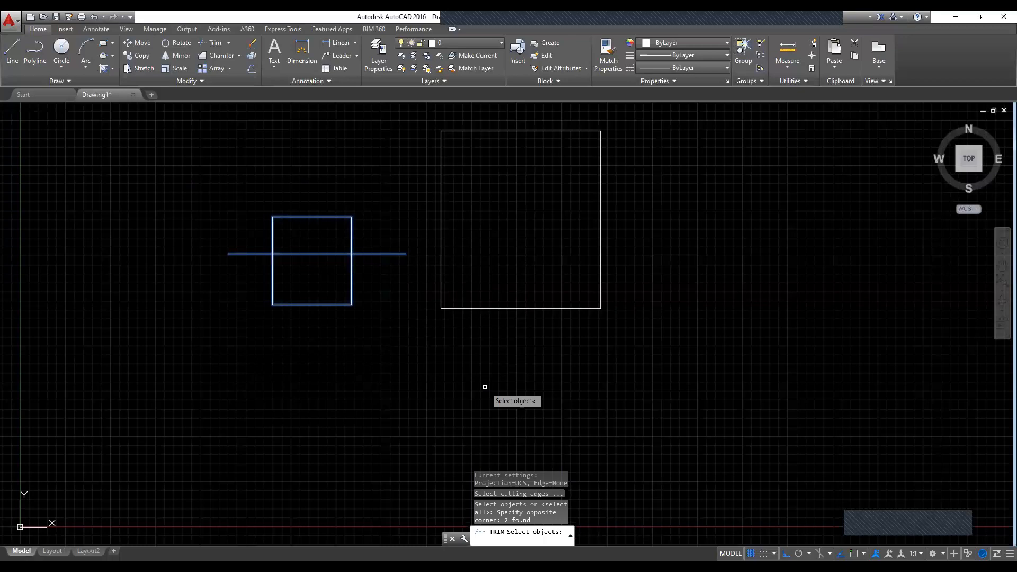
key(Return)
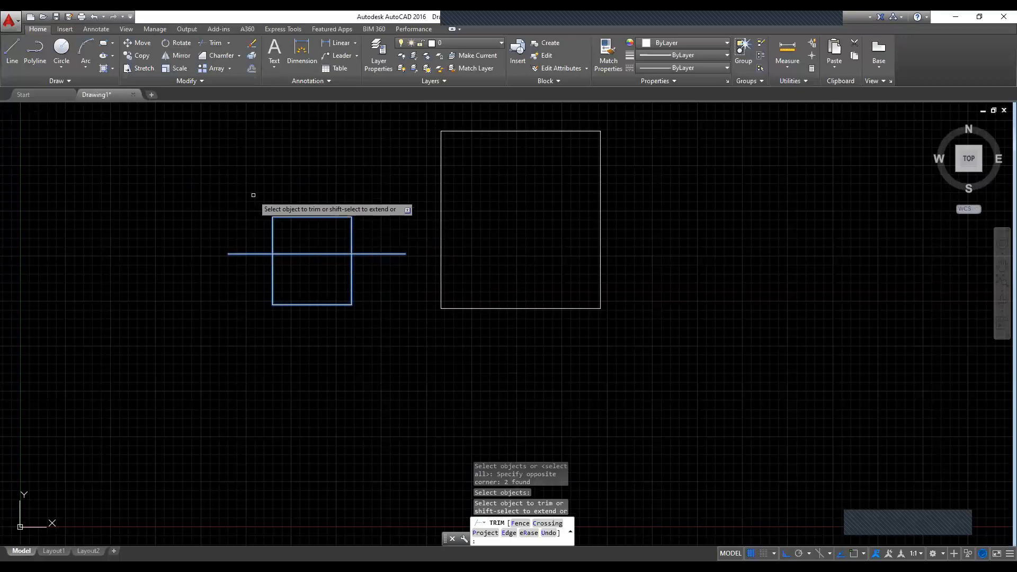
click(253, 195)
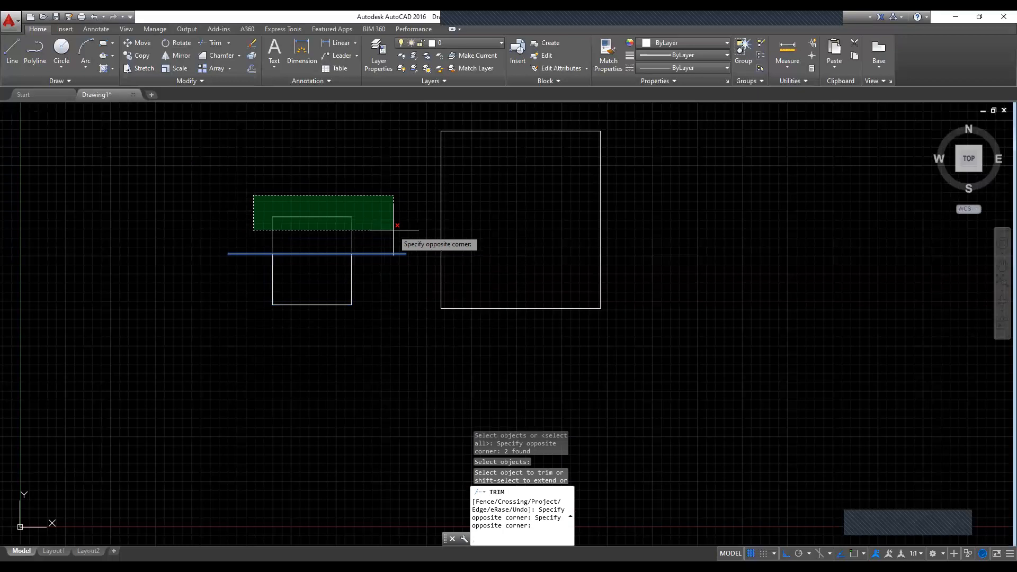
click(352, 240)
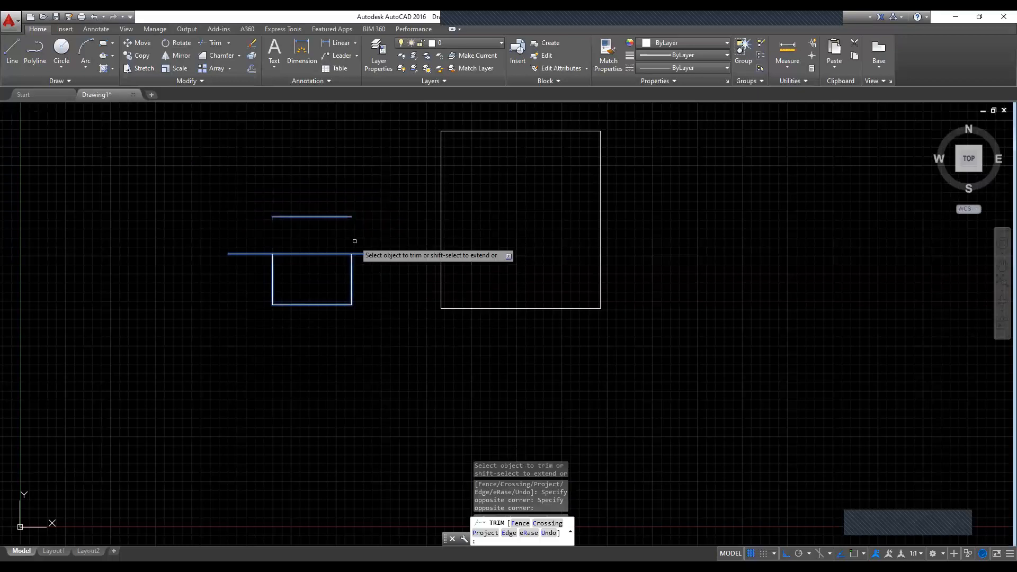
key(Return)
click(341, 217)
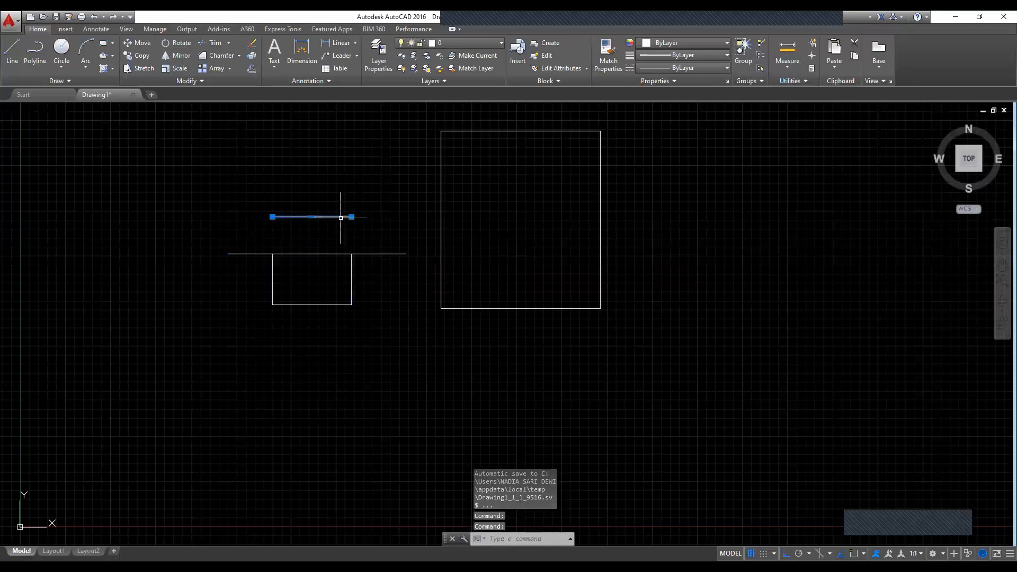
key(Delete)
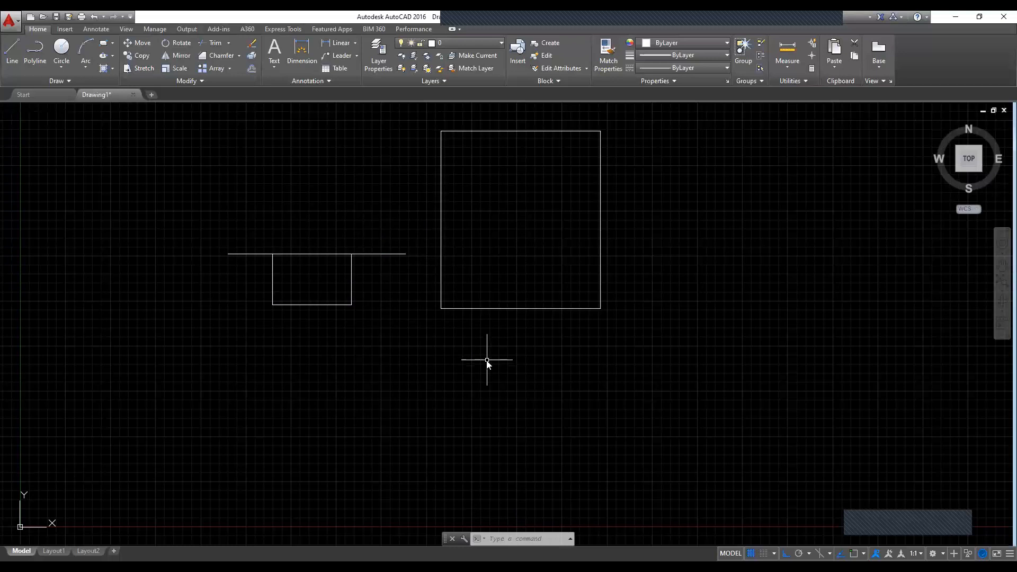
Step: Fillet the lower-left corner of the large right rectangle with a radius of 2
text(f)
key(Return)
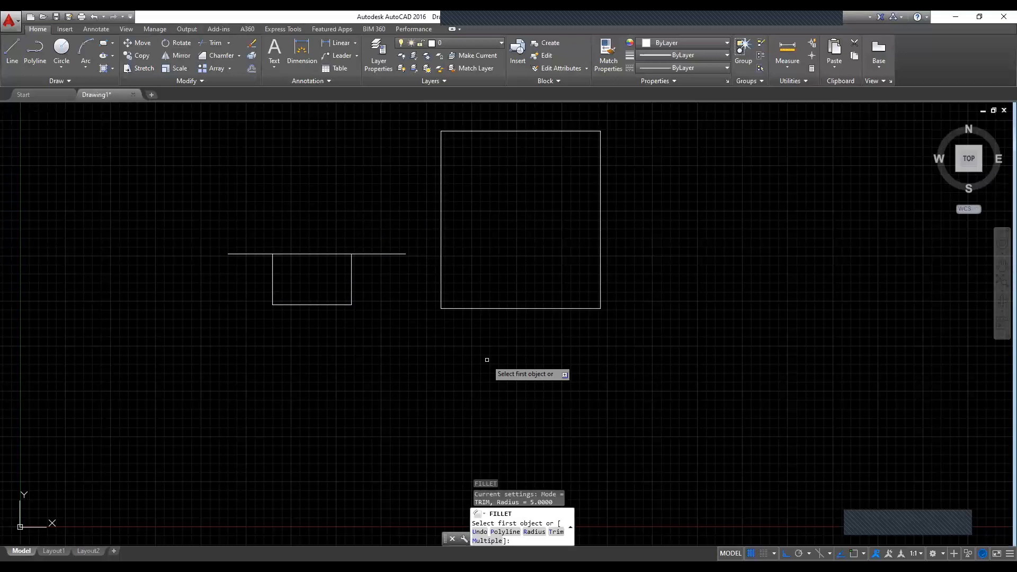
text(r)
key(Return)
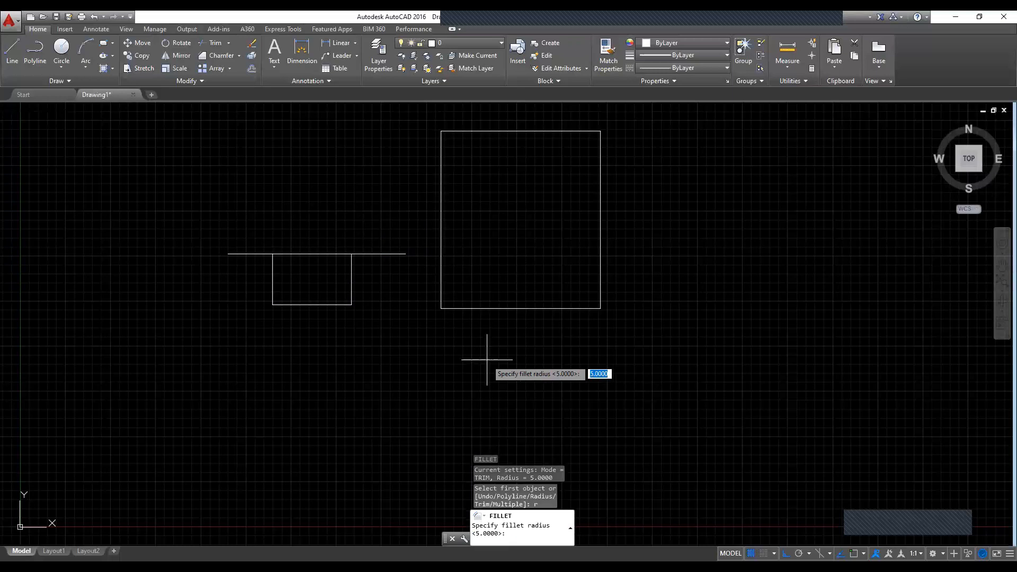
text(2)
key(Return)
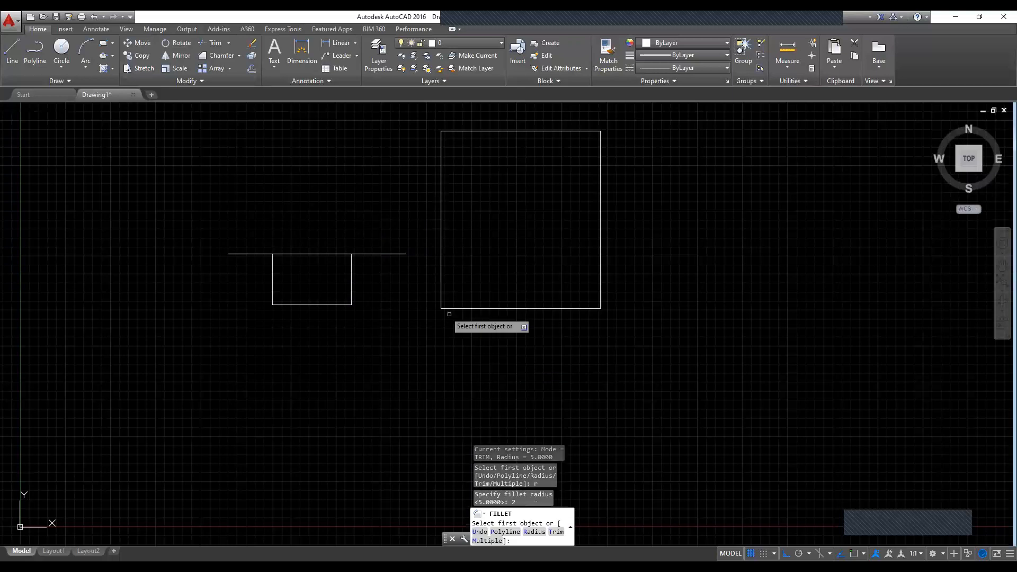
click(441, 288)
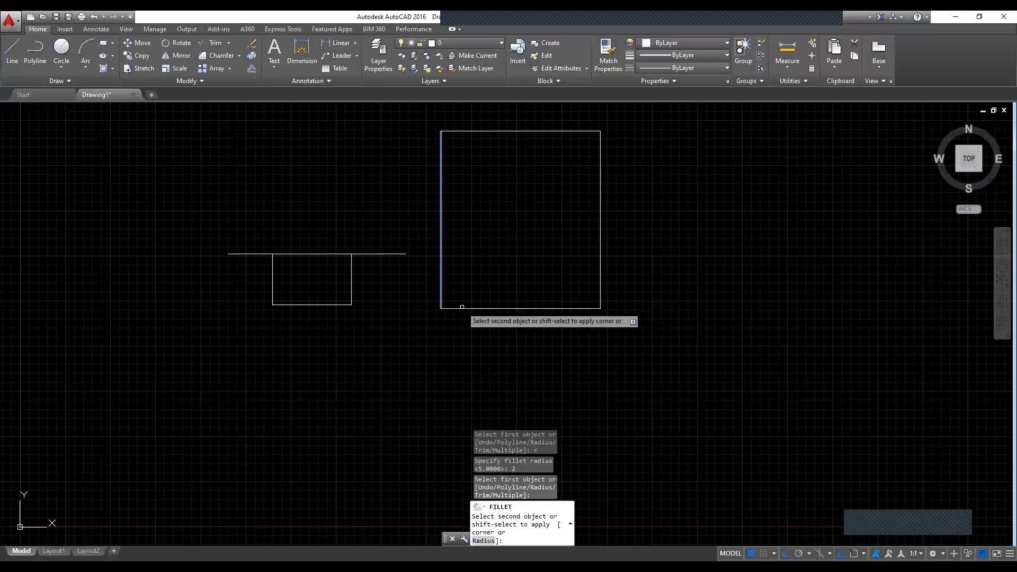
click(466, 307)
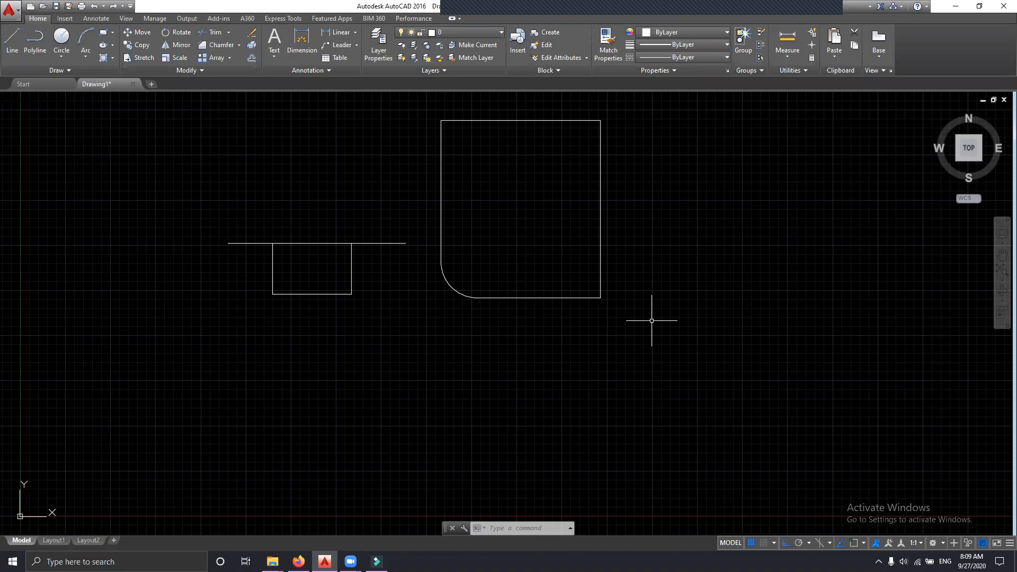
Step: Chamfer the lower-right corner of the large rectangle with both chamfer distances at 2
text(CHA)
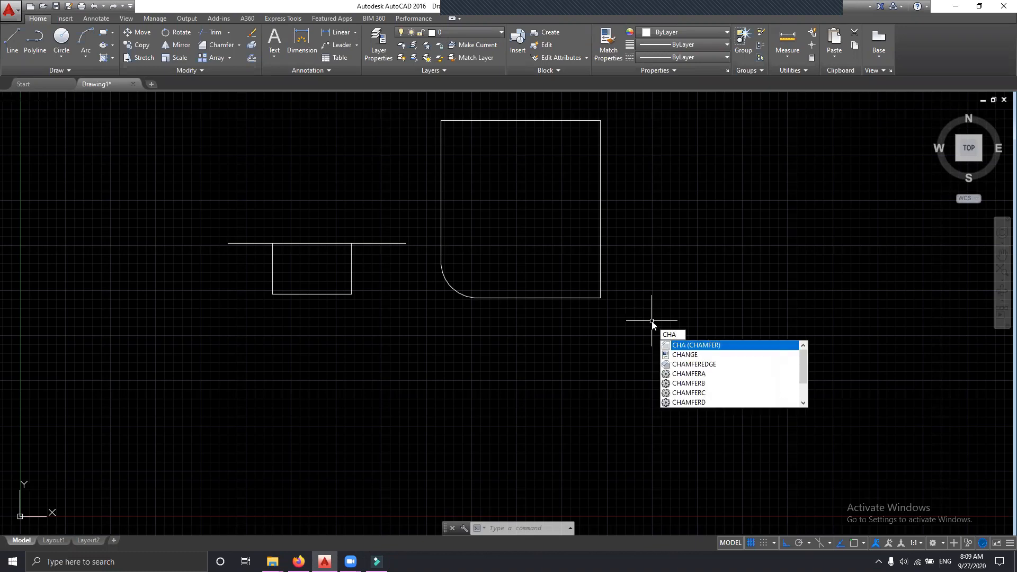
key(Return)
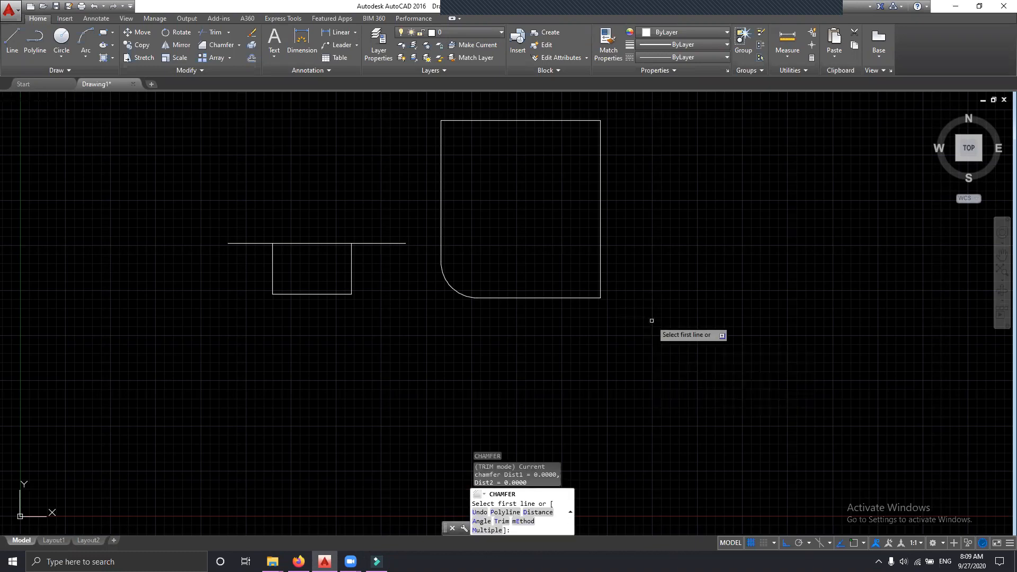
text(d)
key(Return)
text(2)
key(Return)
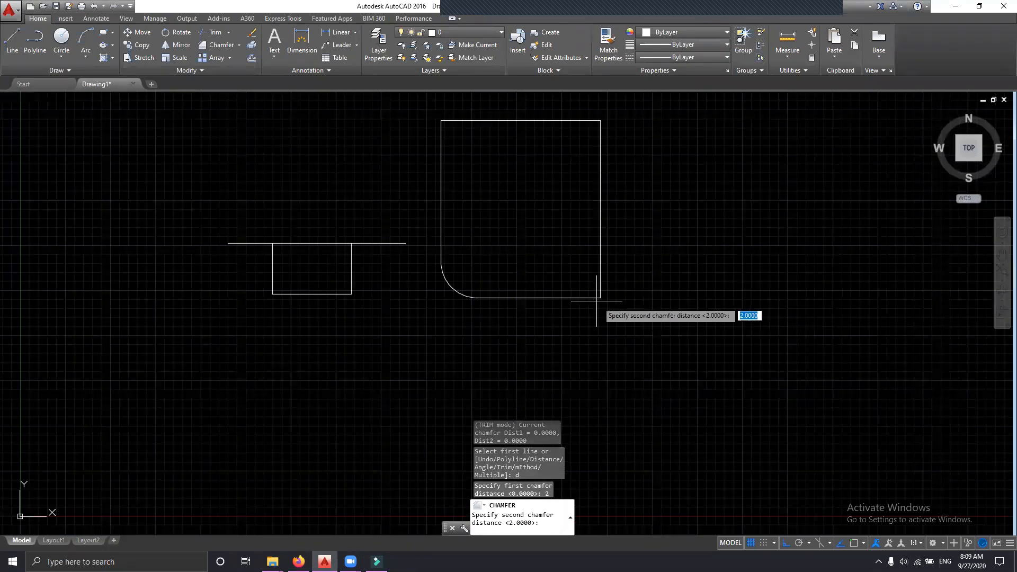
key(Return)
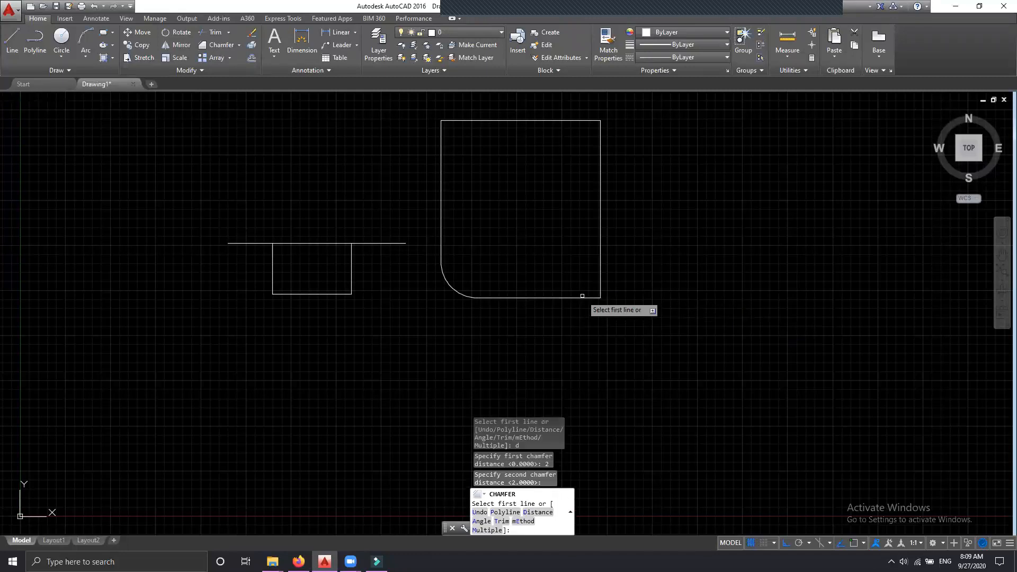
click(583, 297)
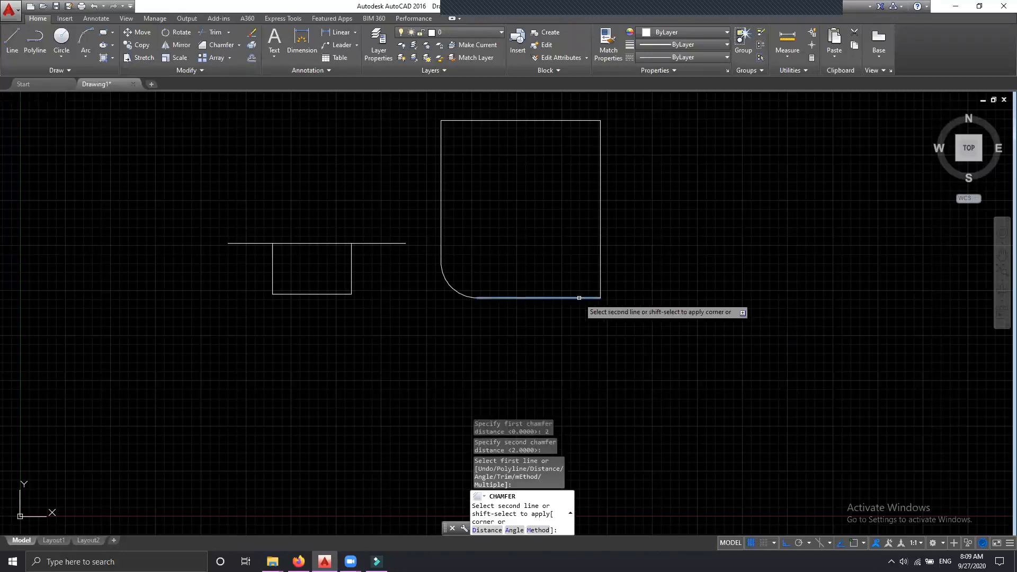
click(600, 273)
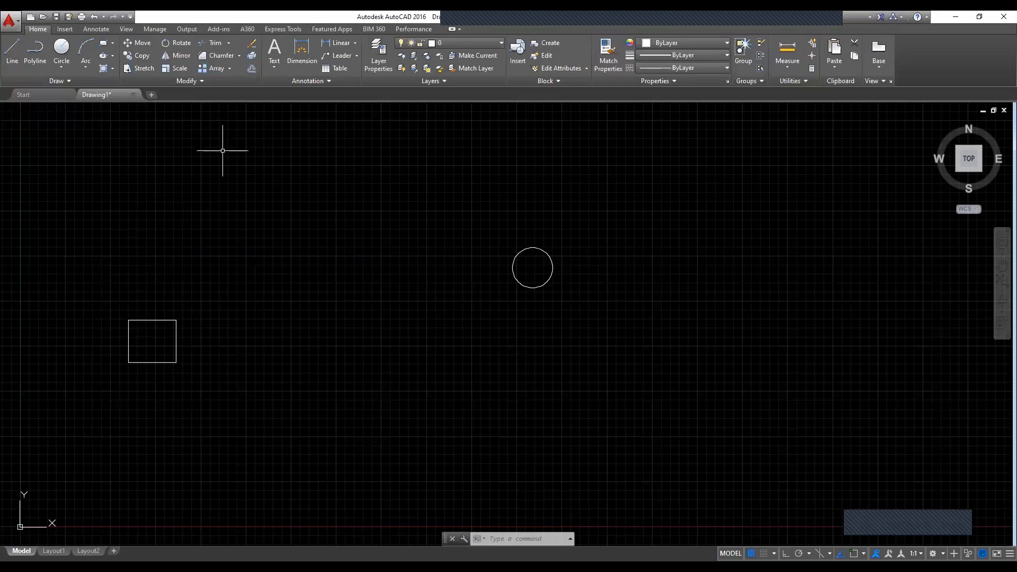
Step: Create an associative rectangular array of the small rectangle with 4 columns and 3 rows
click(219, 69)
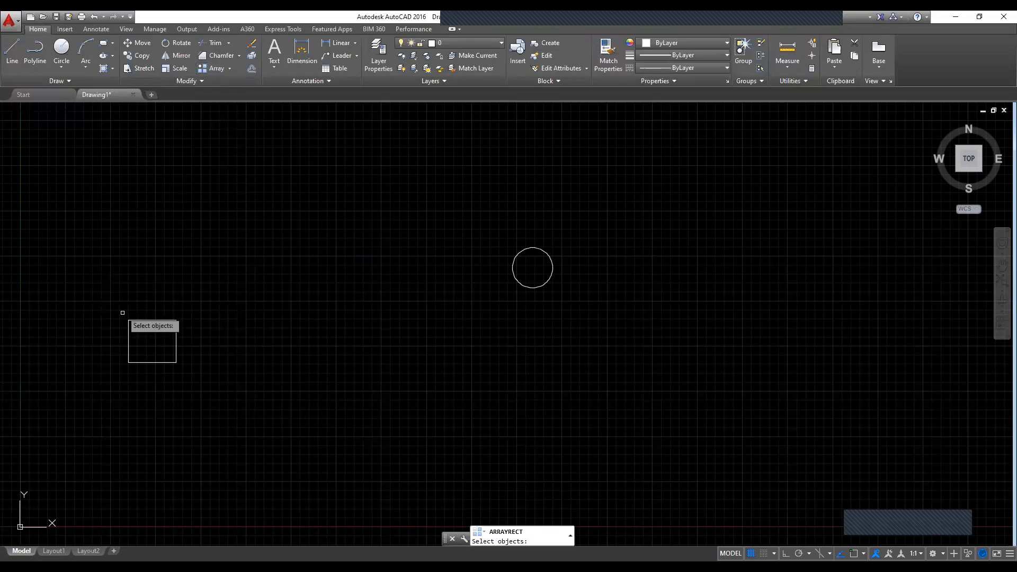
click(107, 298)
click(215, 391)
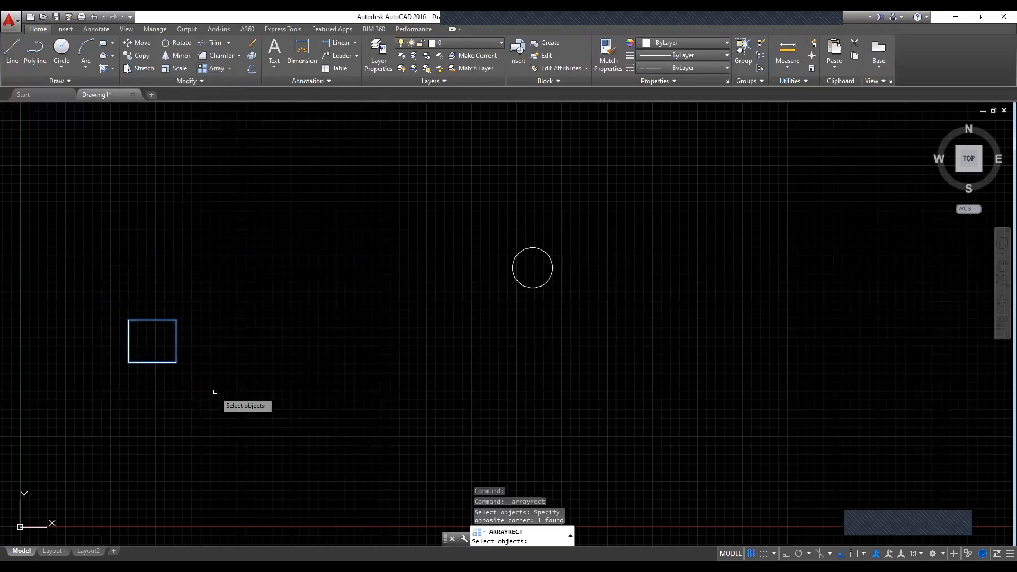
key(Return)
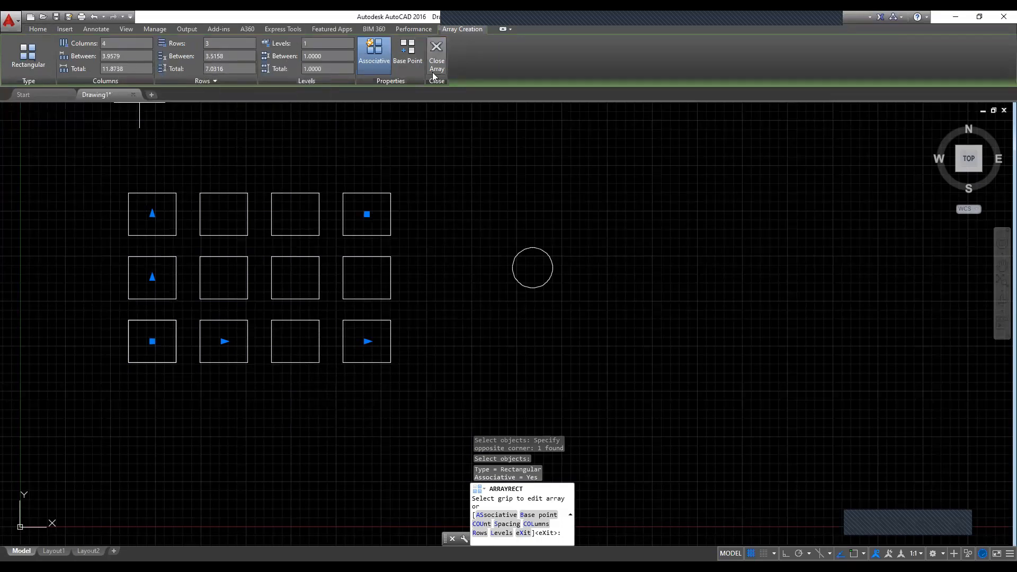
click(436, 50)
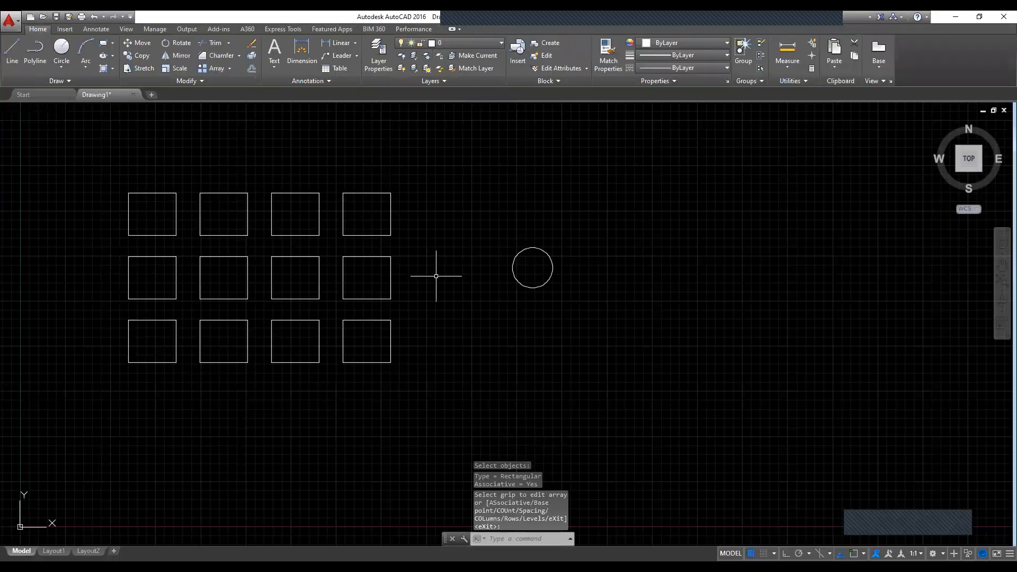
Step: Create a polar array of the circle with 6 items filling 360 degrees around a center point to its lower right
click(229, 68)
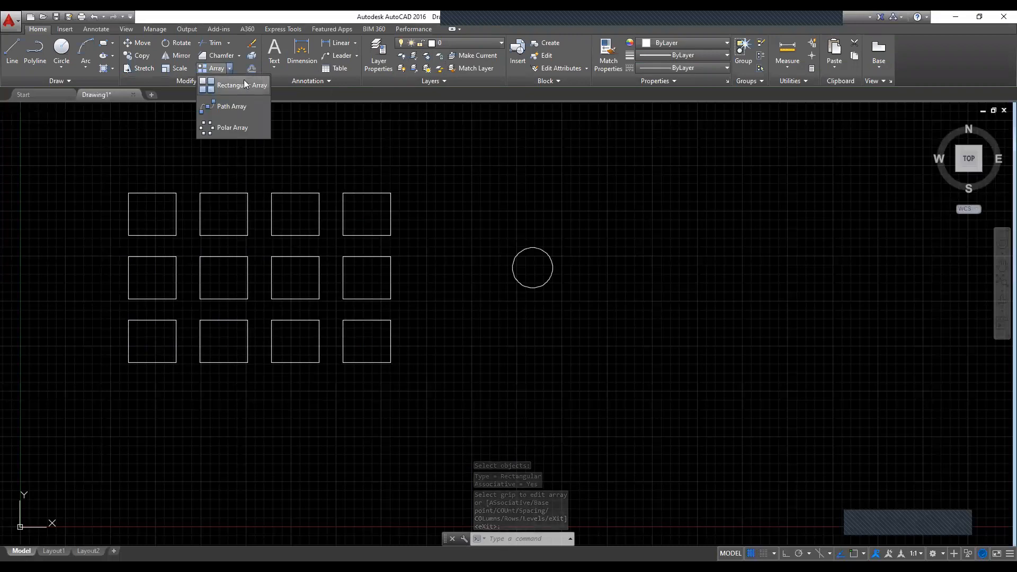
click(229, 130)
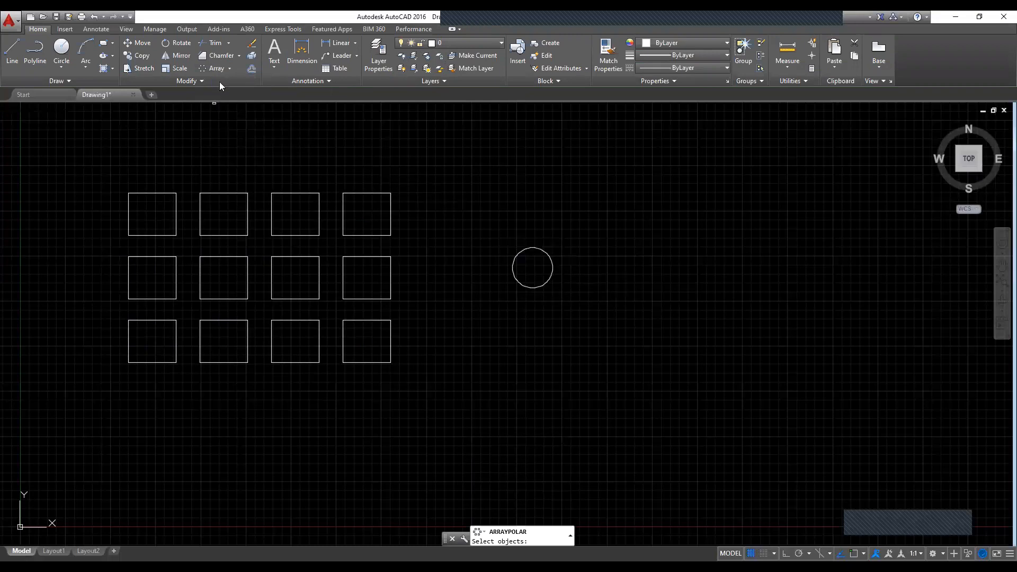
key(Escape)
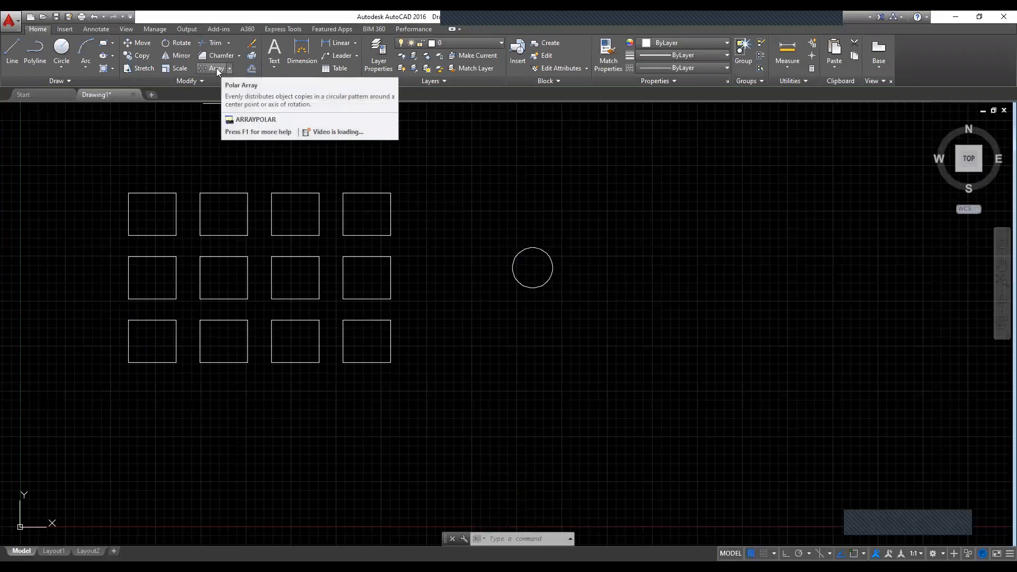
click(216, 68)
click(484, 231)
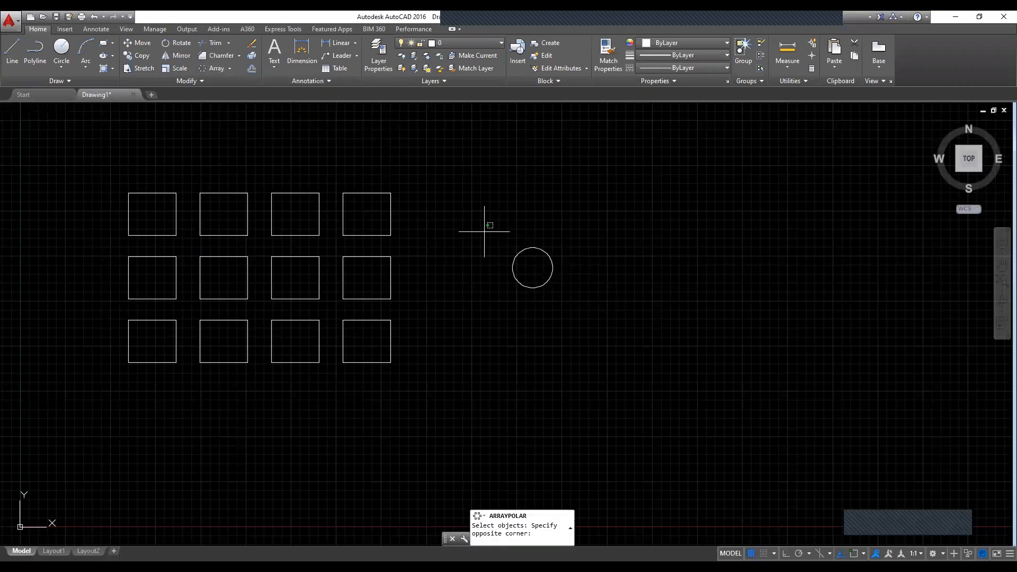
click(589, 308)
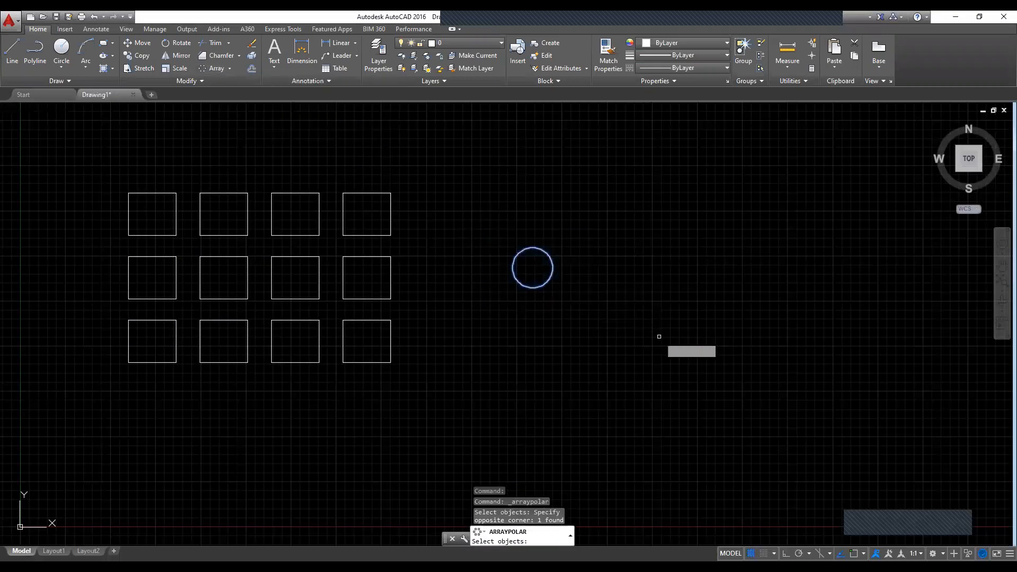
key(Return)
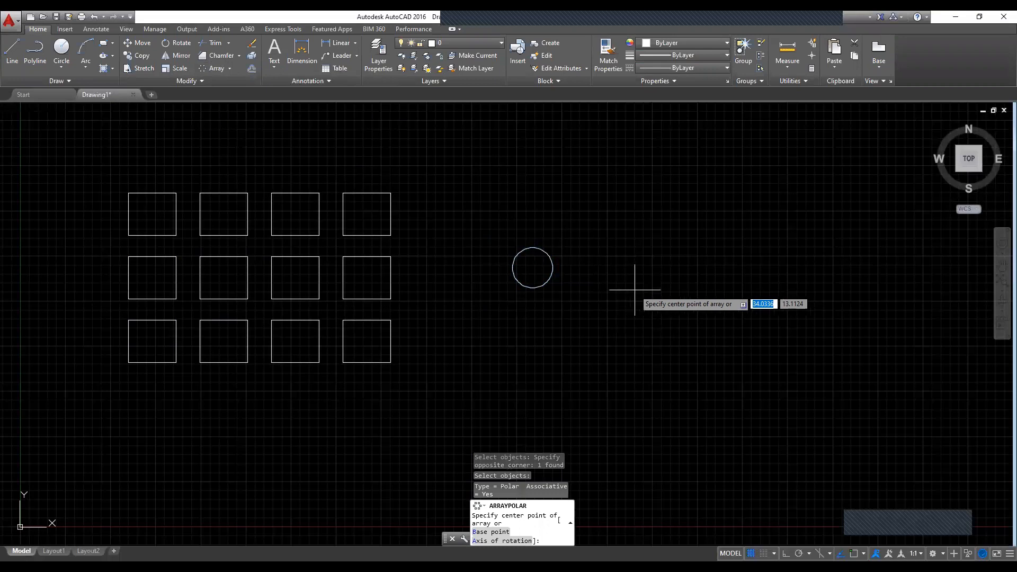
click(639, 286)
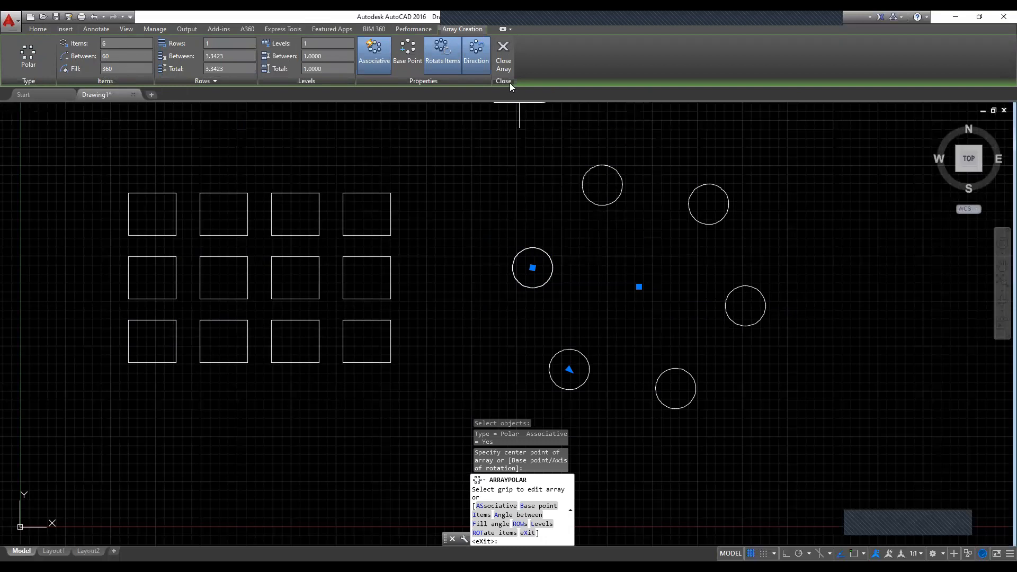
click(504, 63)
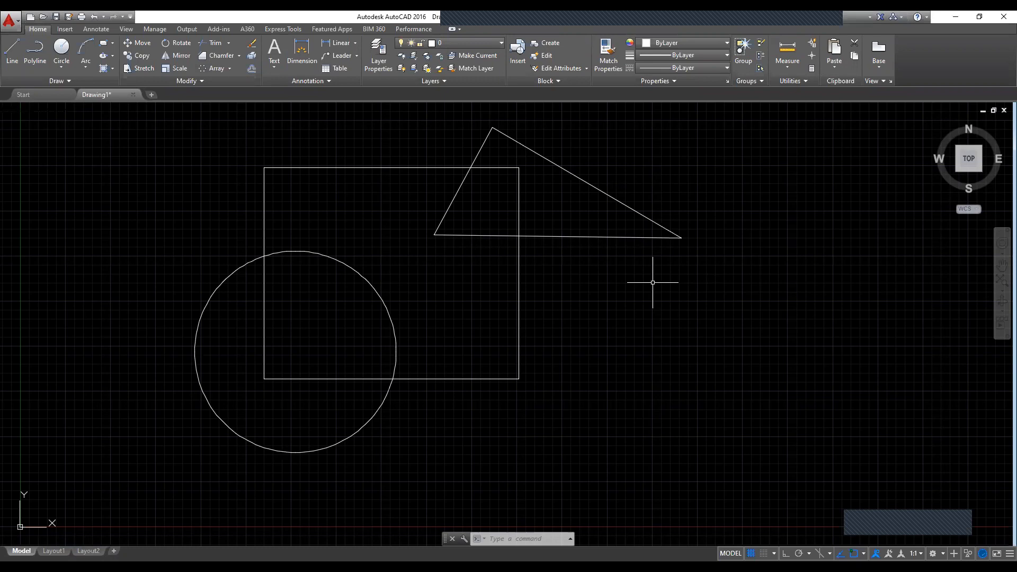
Step: Erase the triangle overlapping the rectangle's upper-right corner
text(e)
key(Return)
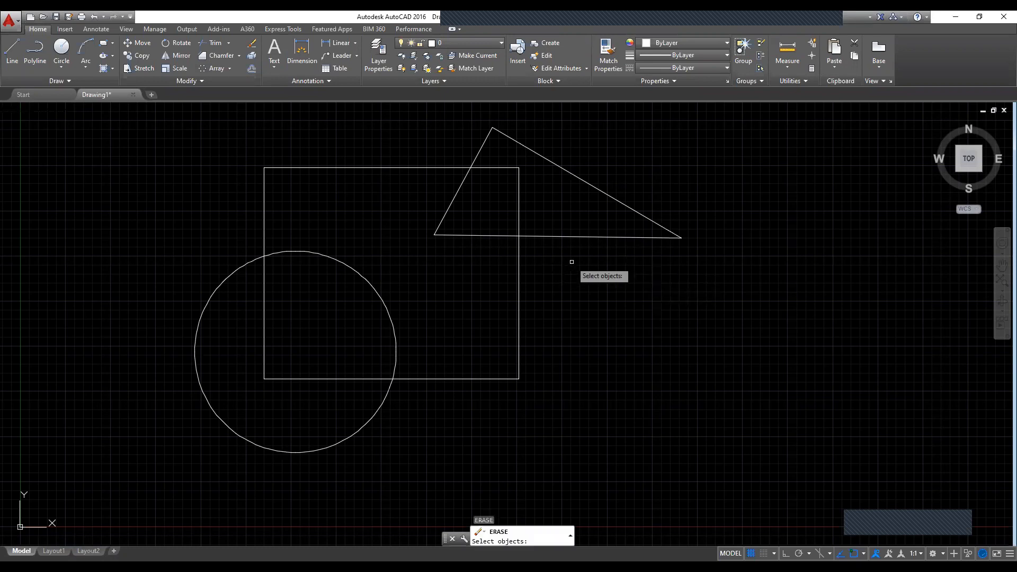
click(576, 236)
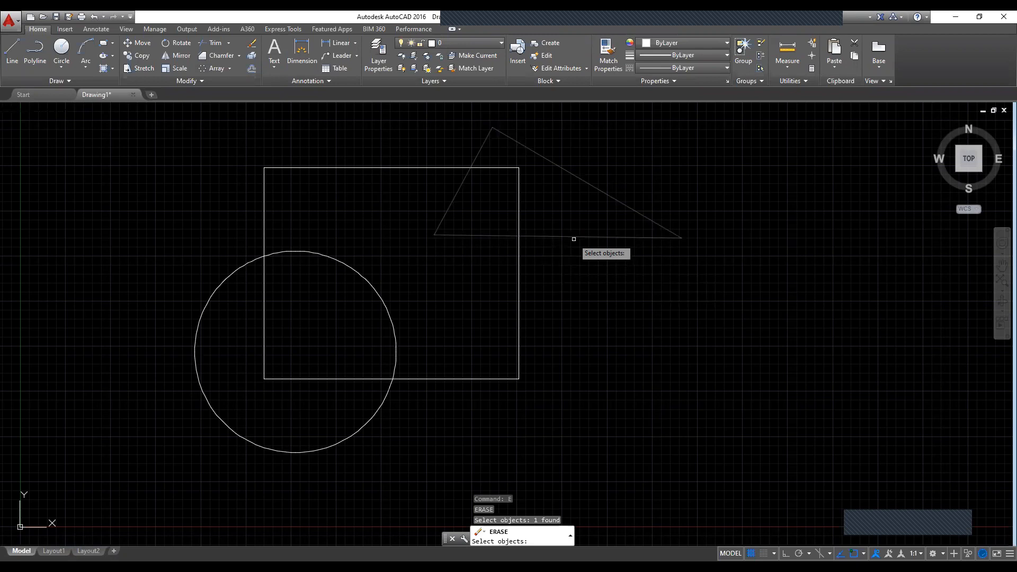
key(Return)
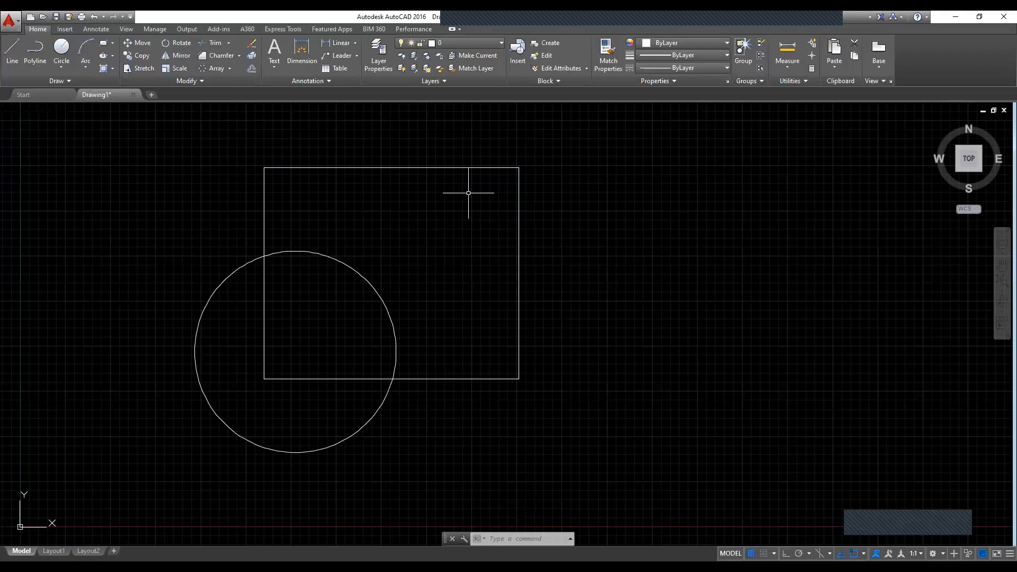
Step: Explode the rectangle that overlaps the circle into separate lines
key(Escape)
key(Escape)
click(458, 167)
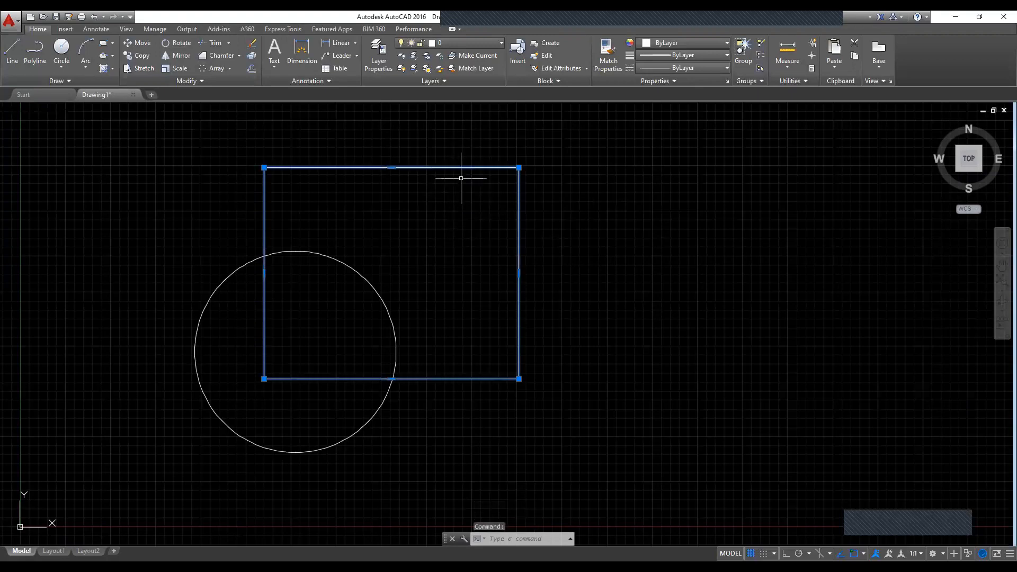
key(Escape)
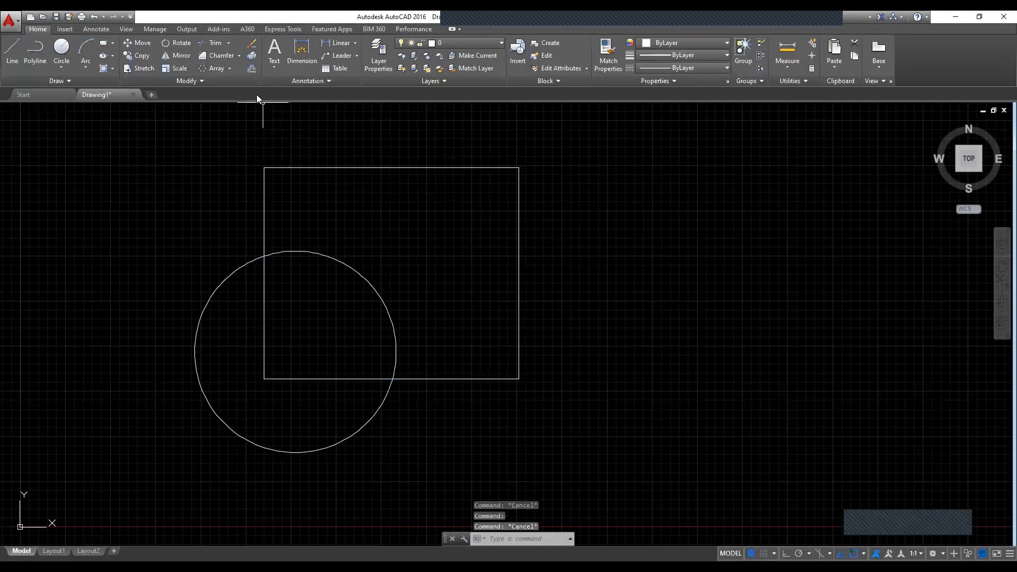
click(252, 55)
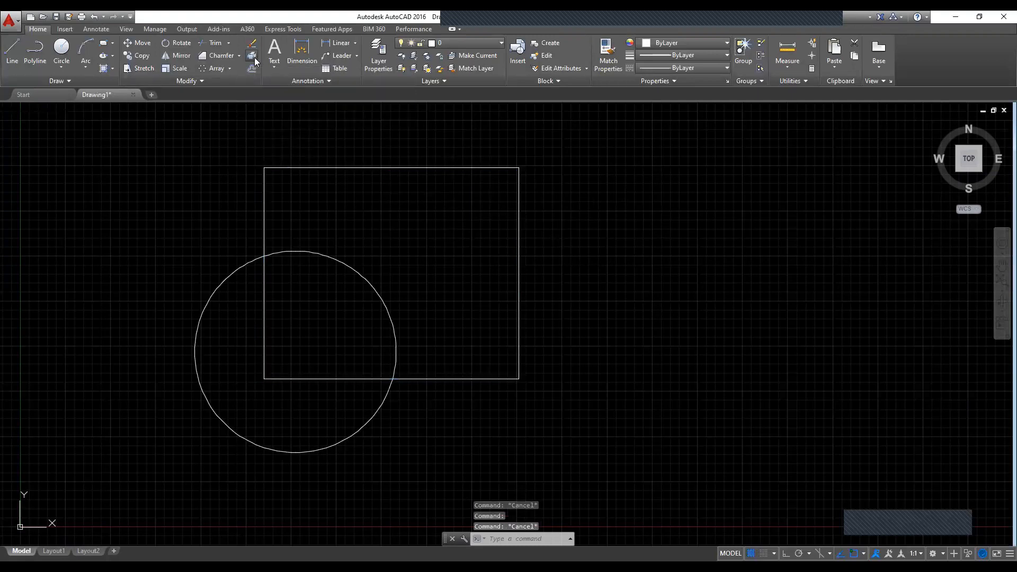
click(410, 167)
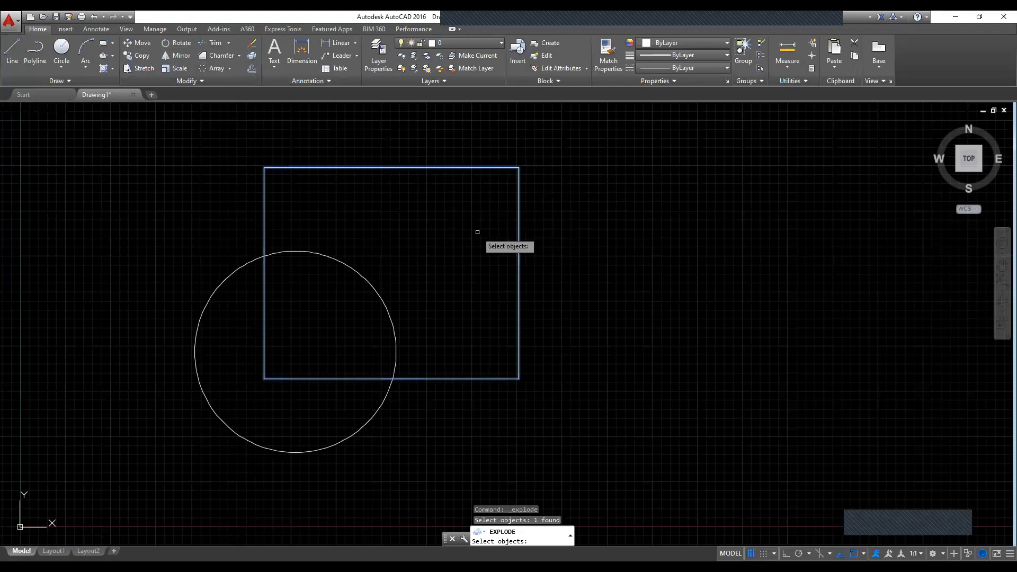
key(Return)
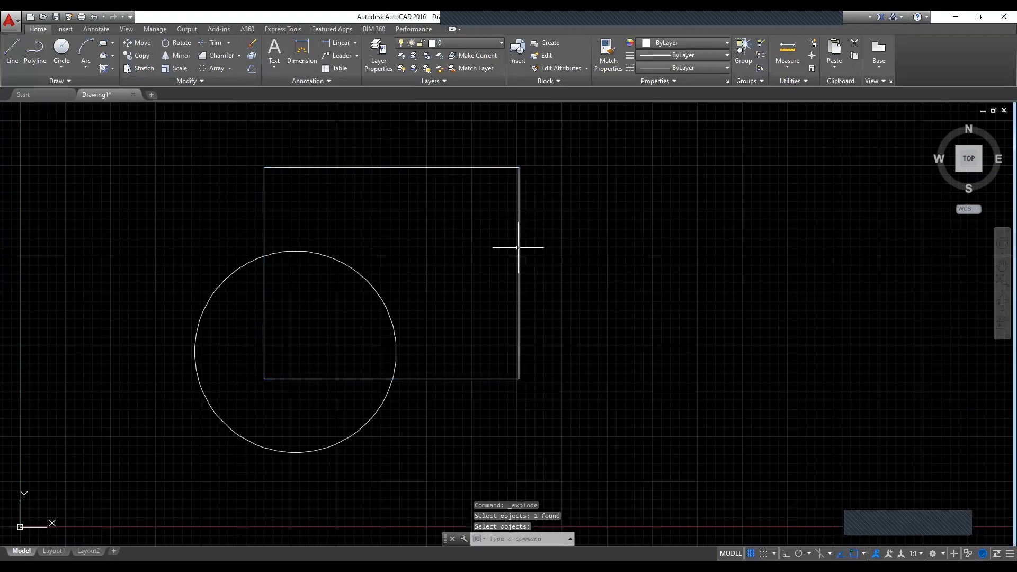
Step: Select the exploded rectangle's edges individually to check whether each is a separate object, then clear the selection
click(518, 247)
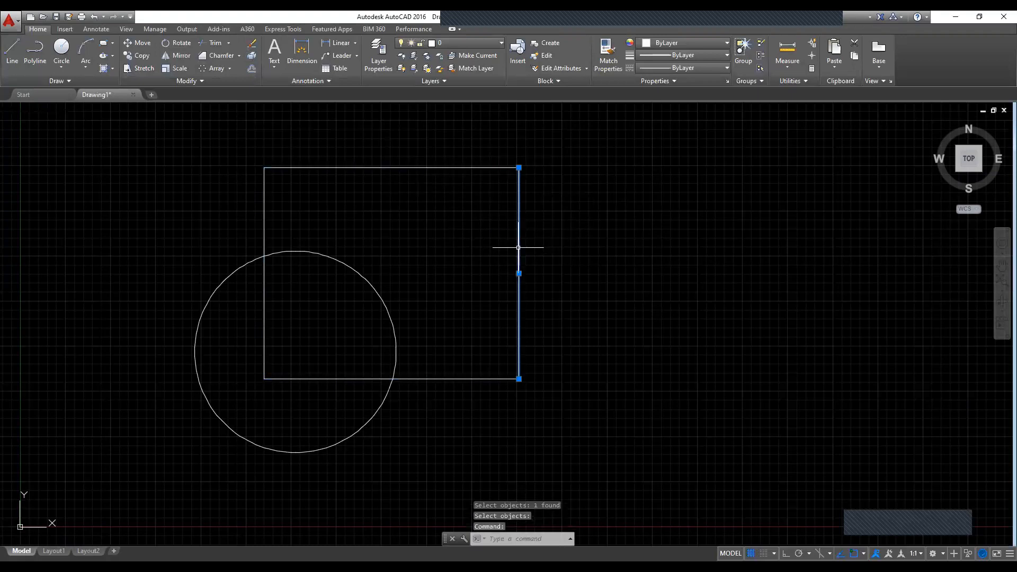
click(433, 169)
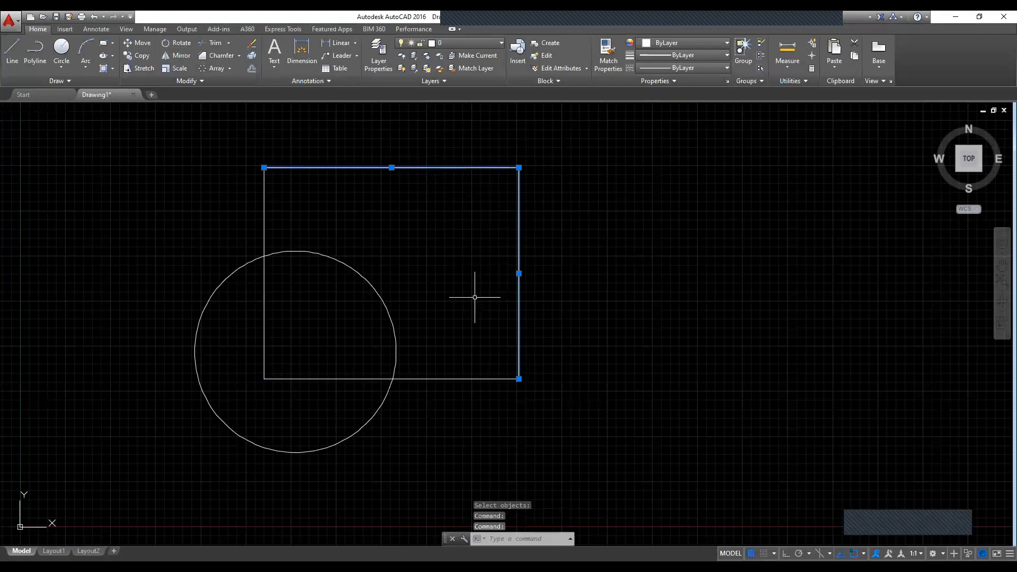
key(Escape)
click(448, 377)
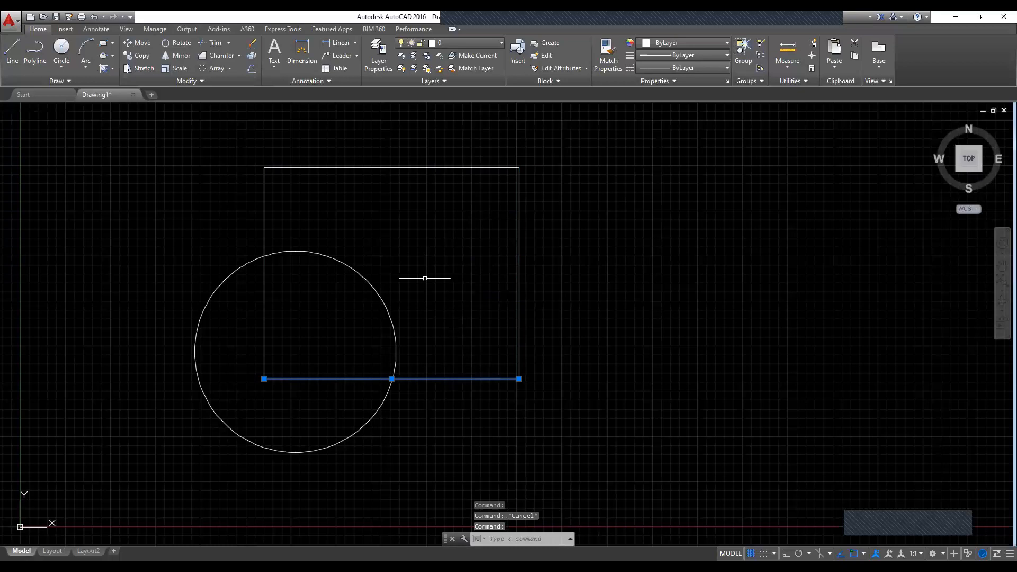
click(265, 224)
key(Escape)
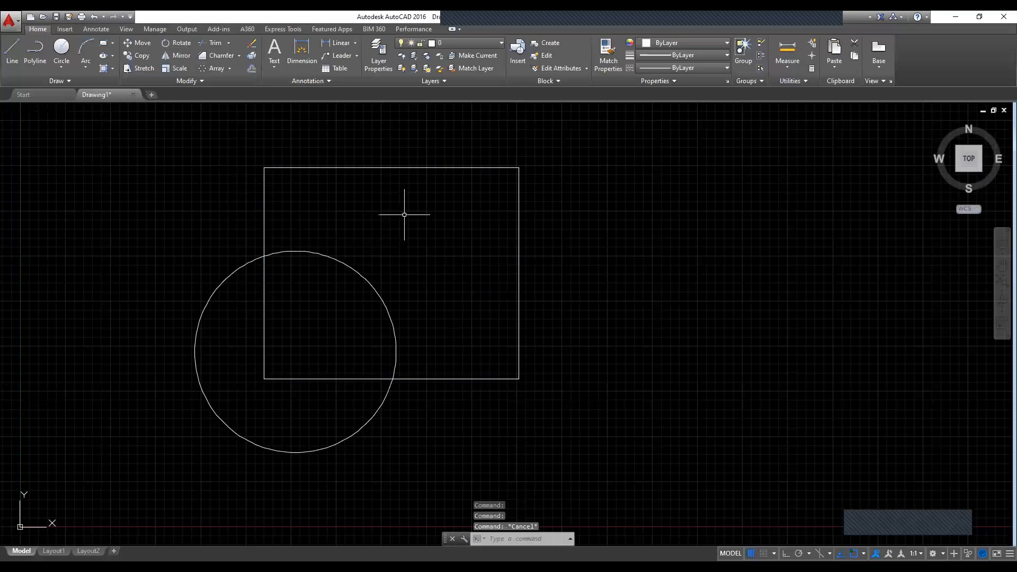
click(519, 212)
key(Escape)
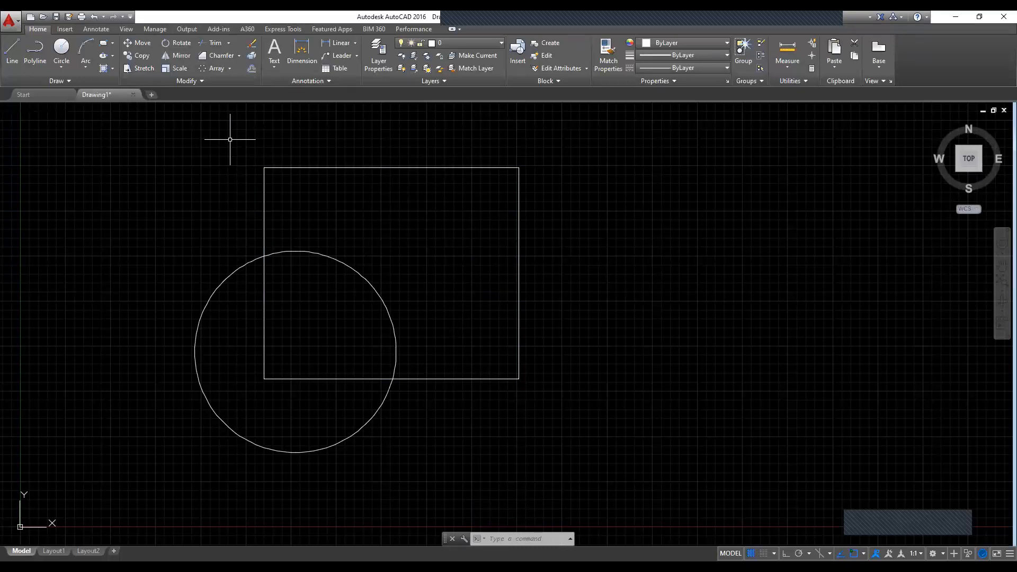
Step: Offset the circle outward by a distance of 2 to create a larger concentric circle
text(O)
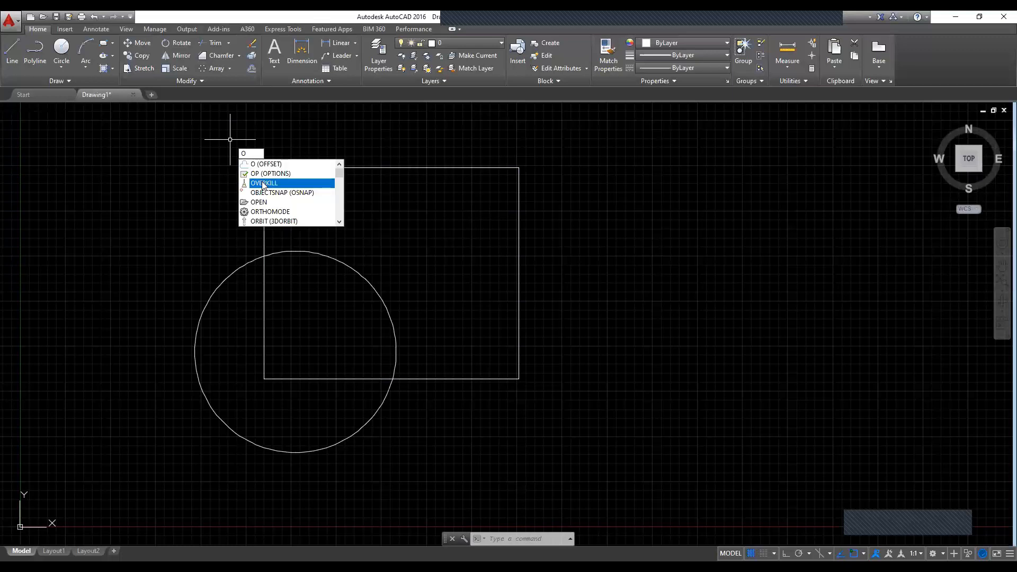
key(Return)
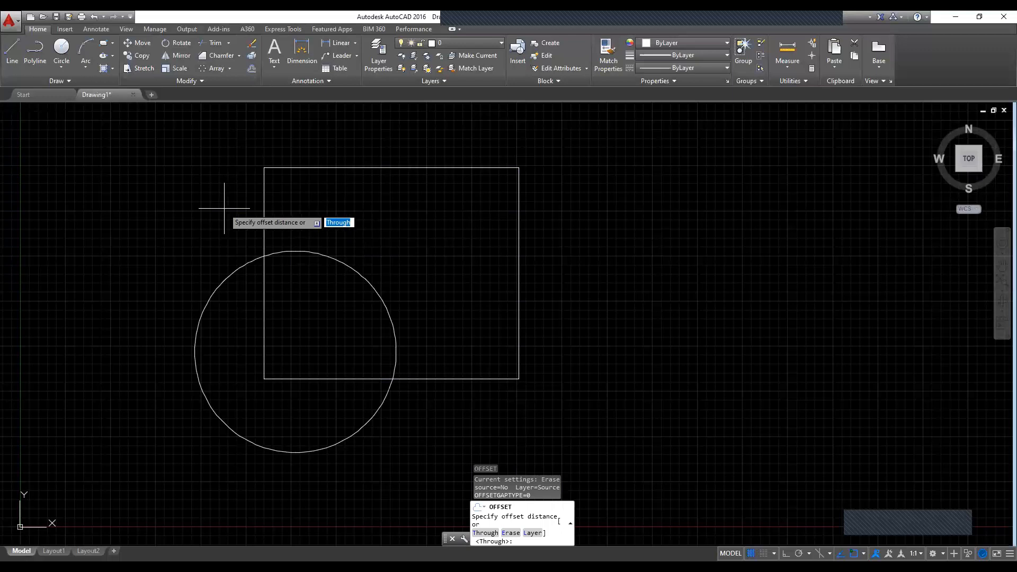
text(2)
key(Return)
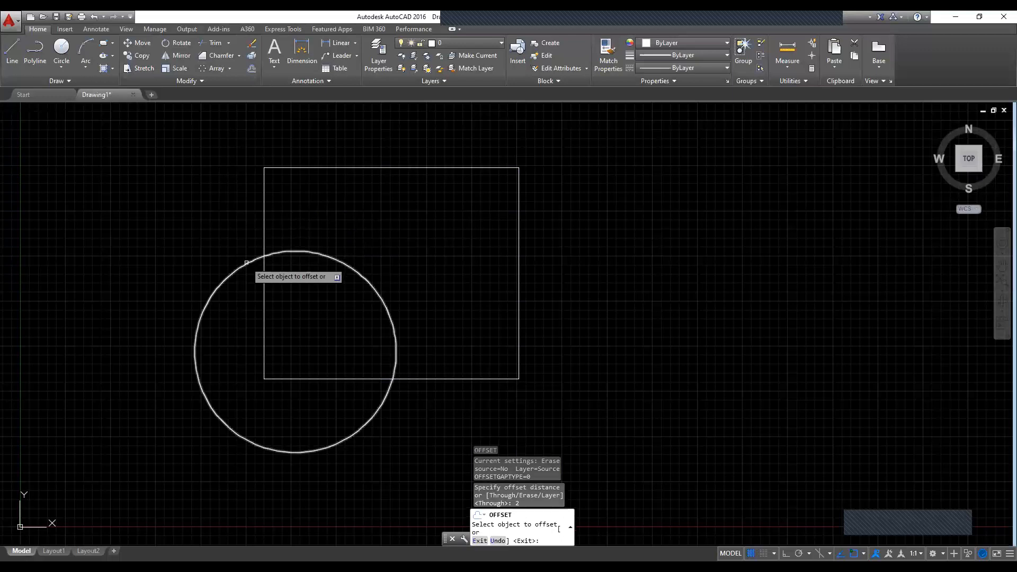
click(246, 263)
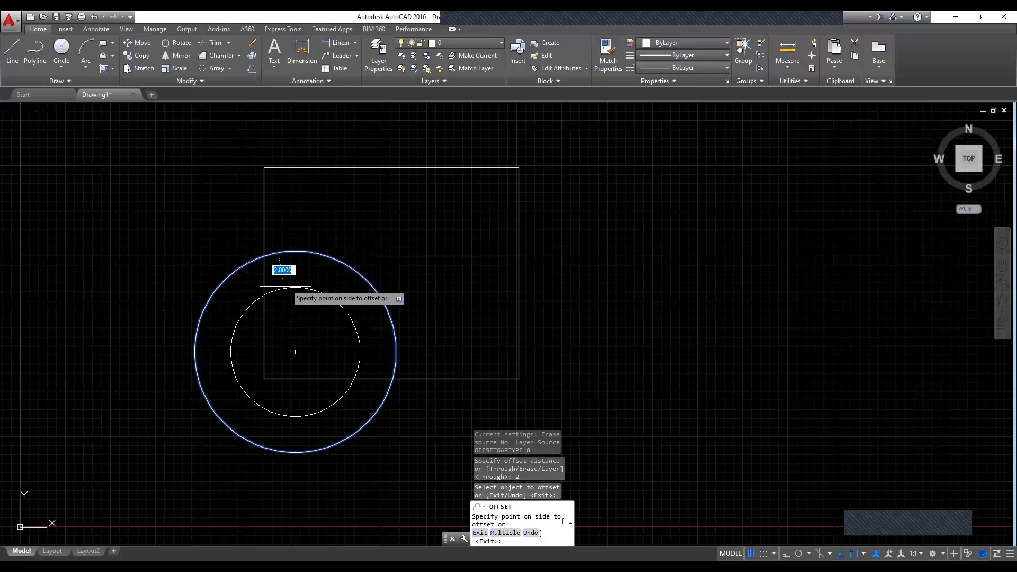
click(271, 232)
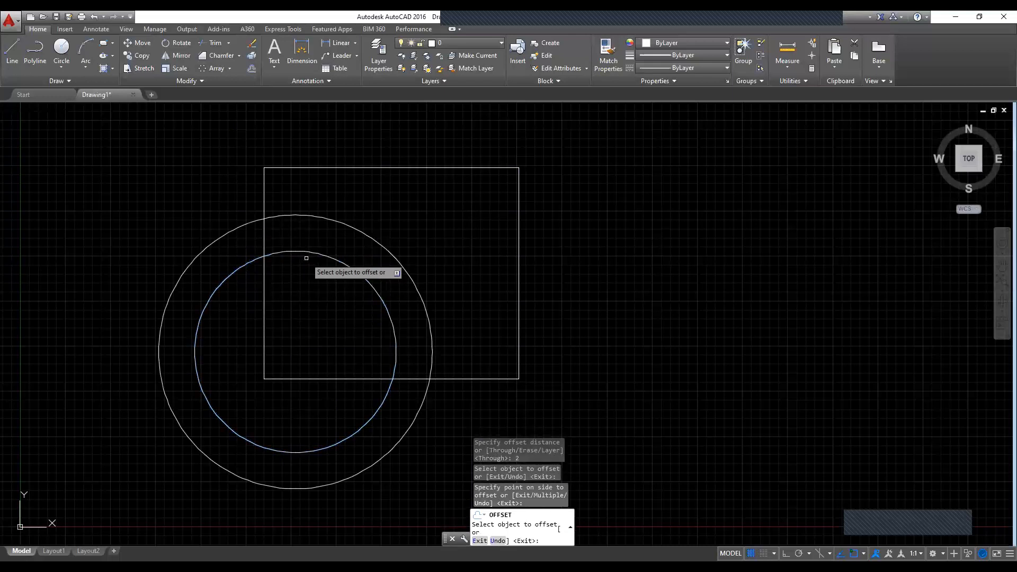
Step: Offset the original circle inward by the same distance of 2 and end the Offset command
text(o)
key(Return)
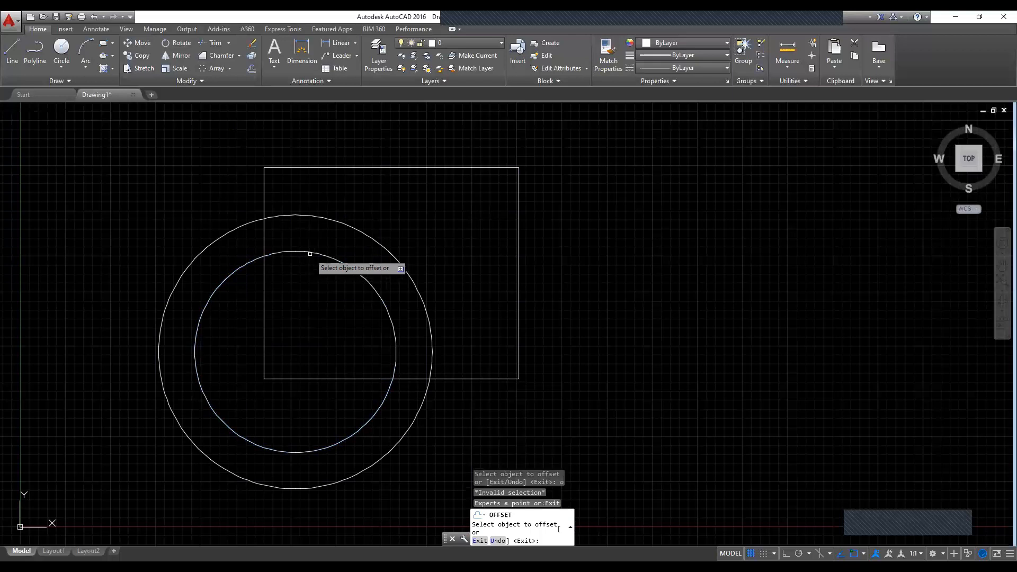
click(310, 253)
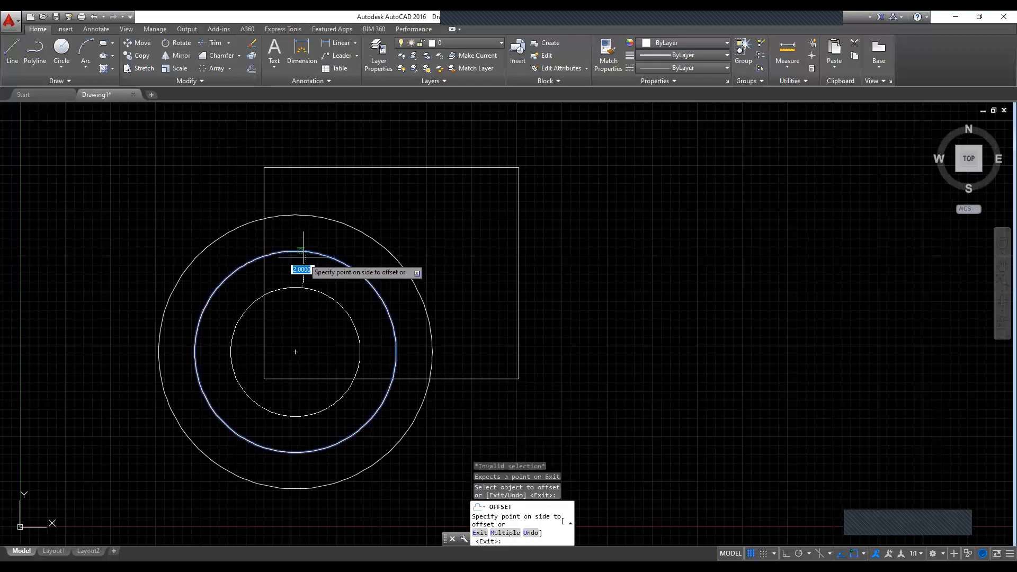
click(307, 285)
key(Escape)
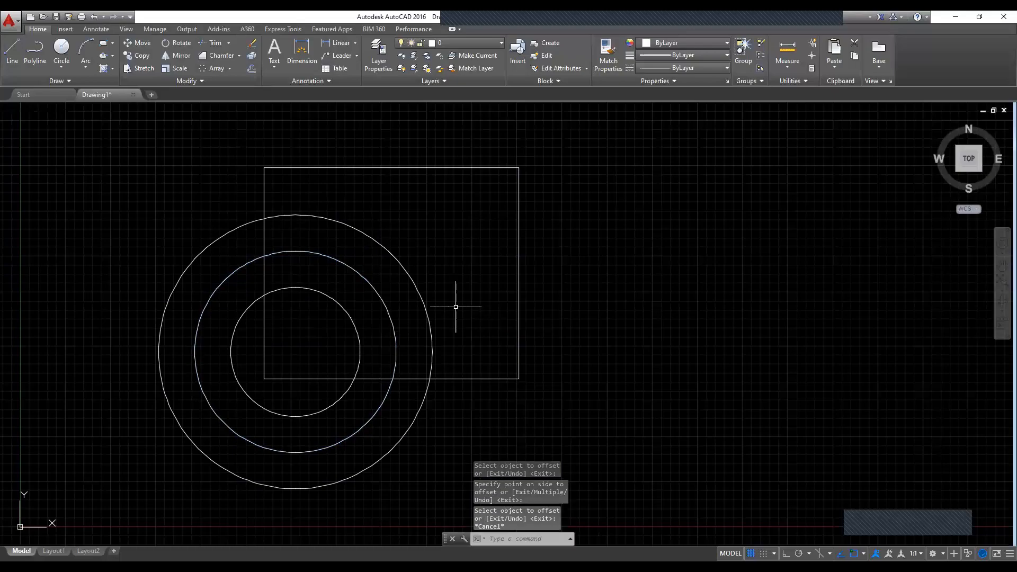